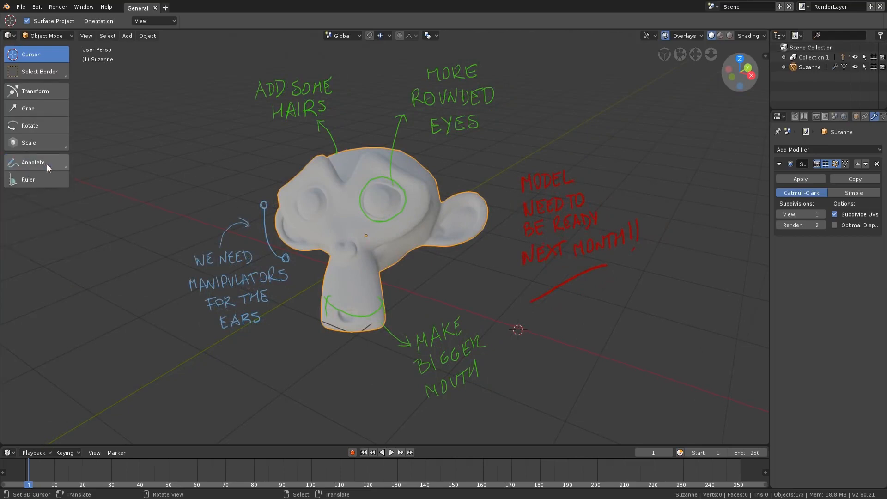
Draw a freehand annotation arrow outward from the monkey's eye and handwrite "MY NOTE" at its tip.
{"action": "left_click", "coordinate": [46, 164]}
{"action": "left_click_drag", "start_coordinate": [310, 202], "coordinate": [255, 171]}
{"action": "mouse_move", "coordinate": [183, 169]}
{"action": "left_mouse_down"}
{"action": "mouse_move", "coordinate": [185, 156]}
{"action": "mouse_move", "coordinate": [204, 168]}
{"action": "left_mouse_up"}
{"action": "mouse_move", "coordinate": [177, 202]}
{"action": "left_mouse_down"}
{"action": "mouse_move", "coordinate": [197, 183]}
{"action": "mouse_move", "coordinate": [212, 192]}
{"action": "left_mouse_up"}
{"action": "mouse_move", "coordinate": [205, 182]}
{"action": "left_mouse_down"}
{"action": "mouse_move", "coordinate": [225, 175]}
{"action": "mouse_move", "coordinate": [241, 185]}
{"action": "mouse_move", "coordinate": [238, 172]}
{"action": "left_mouse_up"}
{"action": "left_click_drag", "start_coordinate": [226, 181], "coordinate": [234, 178]}
Underline the handwritten "MY NOTE" with two straight annotation lines.
{"action": "left_click_drag", "start_coordinate": [52, 165], "coordinate": [53, 202]}
{"action": "left_click_drag", "start_coordinate": [171, 212], "coordinate": [252, 196]}
{"action": "left_click_drag", "start_coordinate": [171, 220], "coordinate": [244, 202]}
Frame the underlined "MY NOTE" with a closed four-sided annotation polygon.
{"action": "left_click_drag", "start_coordinate": [49, 168], "coordinate": [73, 227]}
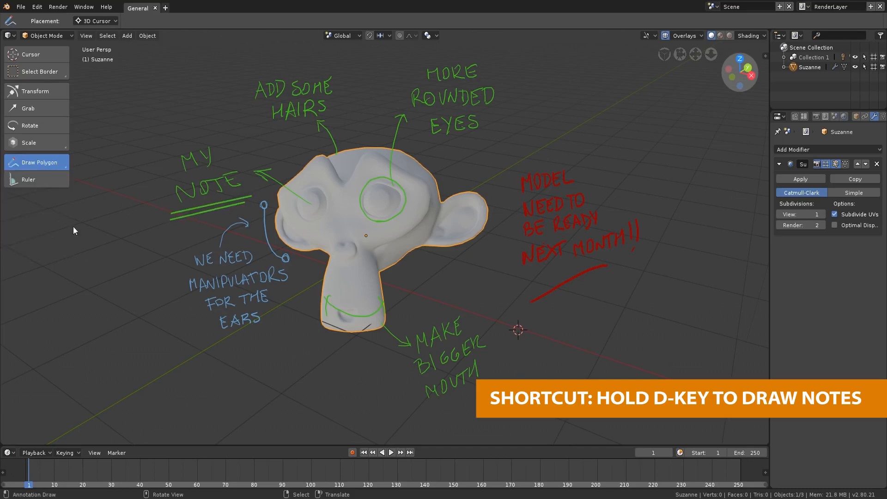
{"action": "left_click", "coordinate": [154, 232]}
{"action": "left_click", "coordinate": [141, 144]}
{"action": "left_click", "coordinate": [239, 133]}
{"action": "left_click", "coordinate": [255, 208]}
{"action": "left_click", "coordinate": [155, 233]}
Erase the "MY NOTE" annotation together with its arrow, underlines and frame.
{"action": "left_click", "coordinate": [40, 163]}
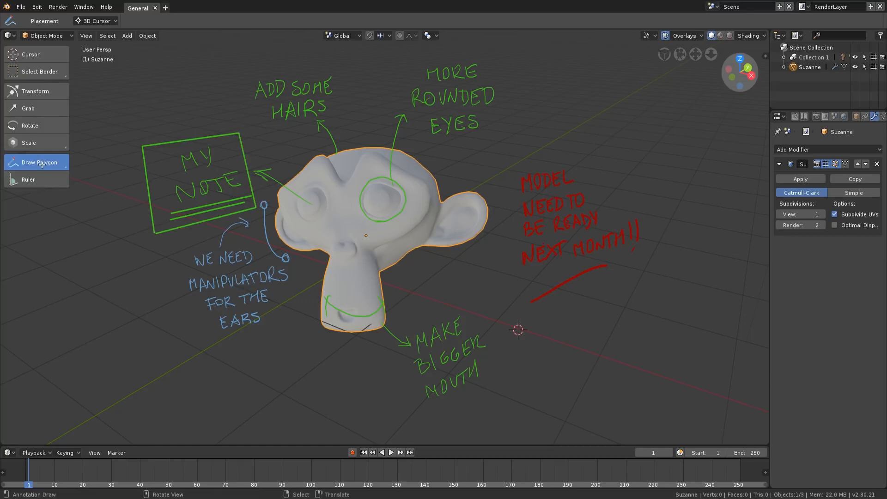
{"action": "left_click", "coordinate": [68, 167]}
{"action": "left_click", "coordinate": [60, 242]}
{"action": "mouse_move", "coordinate": [165, 233]}
{"action": "left_mouse_down"}
{"action": "mouse_move", "coordinate": [174, 154]}
{"action": "mouse_move", "coordinate": [200, 149]}
{"action": "mouse_move", "coordinate": [247, 164]}
{"action": "mouse_move", "coordinate": [234, 184]}
{"action": "mouse_move", "coordinate": [308, 195]}
{"action": "left_mouse_up"}
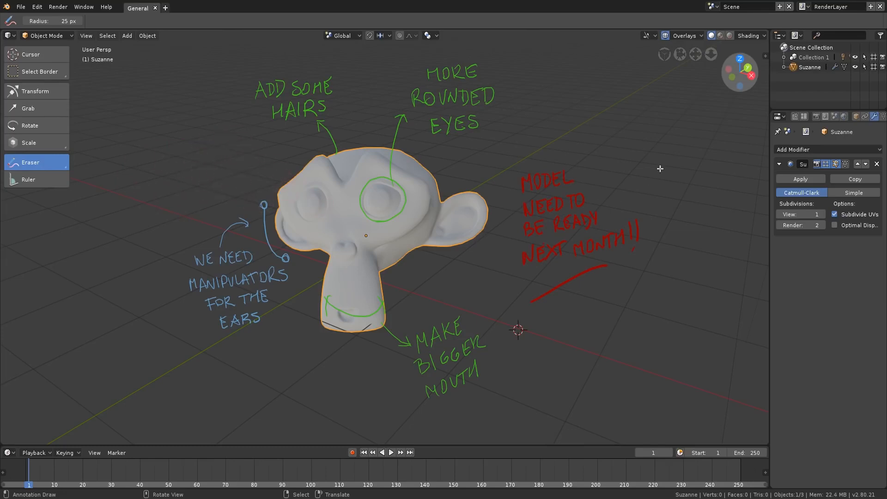
Show the annotation layers, add a new layer after Lead animator and remove it again.
{"action": "key", "text": "n"}
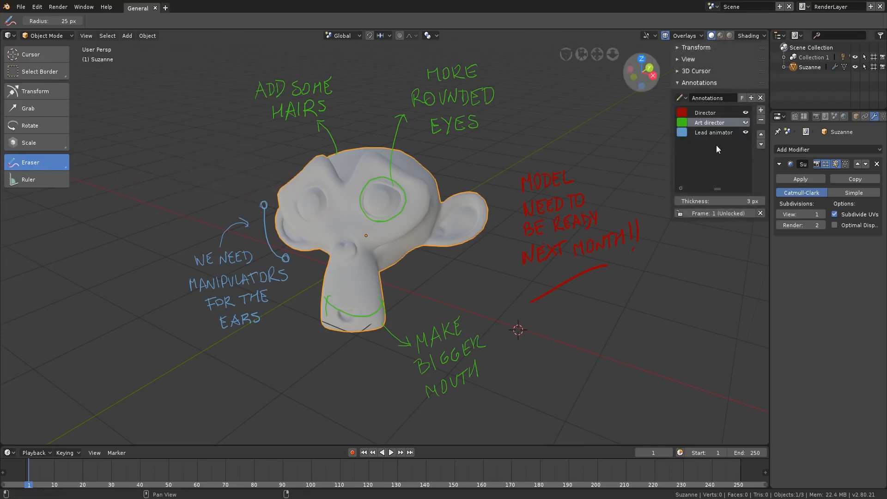
{"action": "left_click", "coordinate": [713, 133]}
{"action": "left_click", "coordinate": [760, 110]}
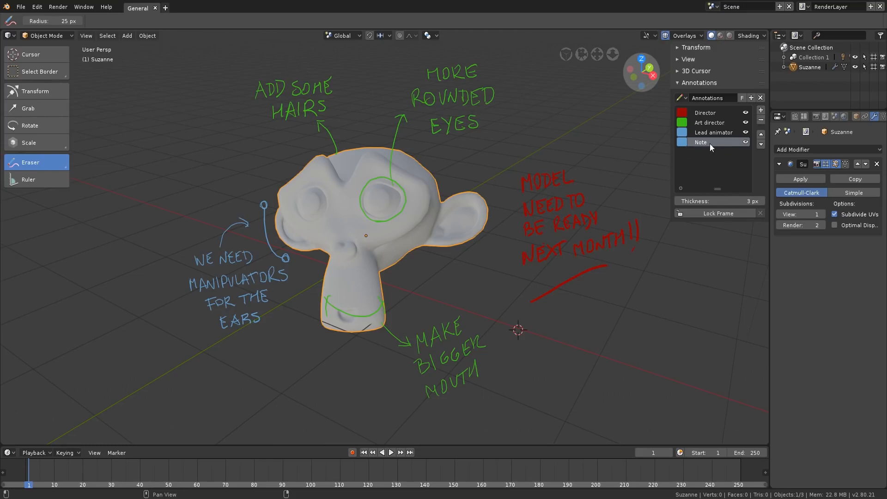
{"action": "left_click", "coordinate": [760, 120]}
Change the Art director annotation layer's color to pink (RGB 0.780, 0.299, 0.472) and its thickness to 10 px.
{"action": "left_click", "coordinate": [709, 125]}
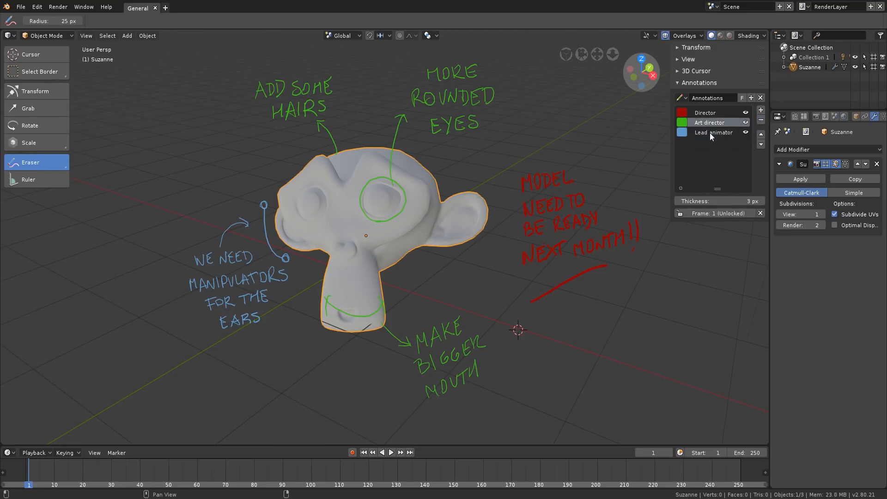
{"action": "left_click", "coordinate": [682, 124]}
{"action": "left_click_drag", "start_coordinate": [703, 147], "coordinate": [723, 189]}
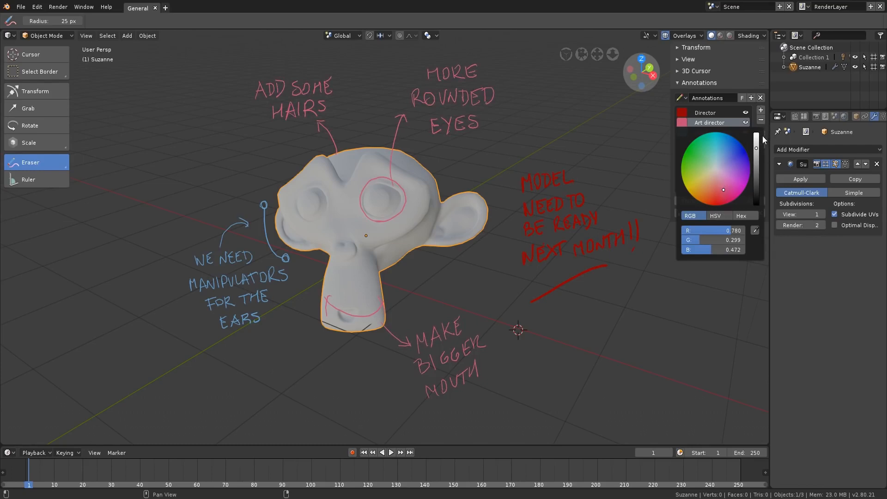
{"action": "left_click_drag", "start_coordinate": [723, 201], "coordinate": [744, 201]}
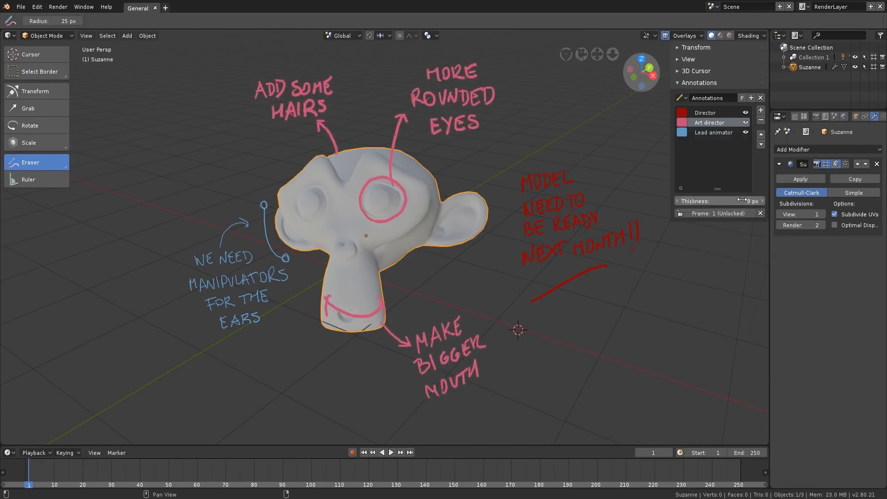
Hide the Art director, Director and Lead animator annotation layers and show them all again.
{"action": "left_click", "coordinate": [746, 123]}
{"action": "left_click", "coordinate": [745, 114]}
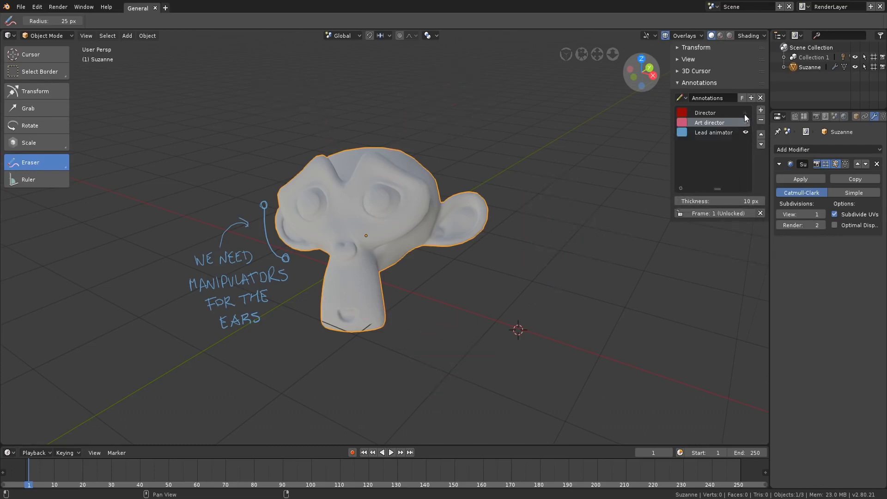
{"action": "left_click", "coordinate": [746, 132]}
{"action": "left_click", "coordinate": [745, 132]}
{"action": "left_click", "coordinate": [745, 122]}
{"action": "left_click", "coordinate": [746, 113]}
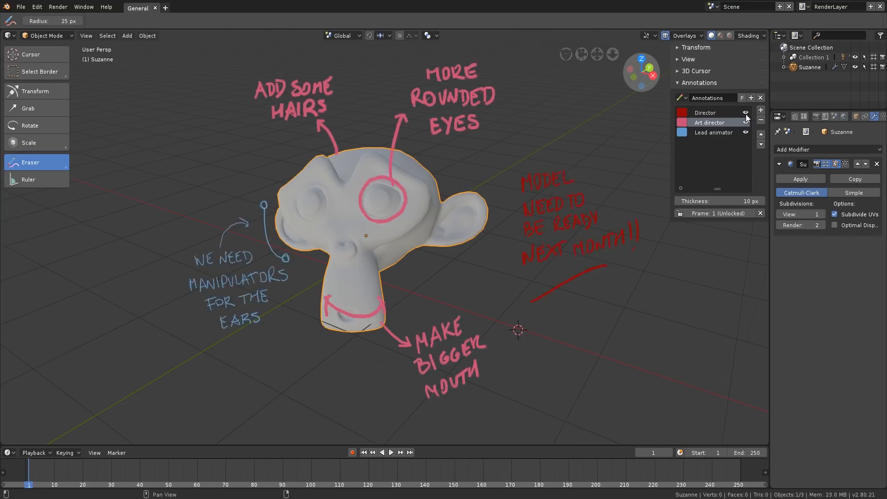
Turn off the display of all annotations in the viewport overlays.
{"action": "left_click", "coordinate": [685, 36]}
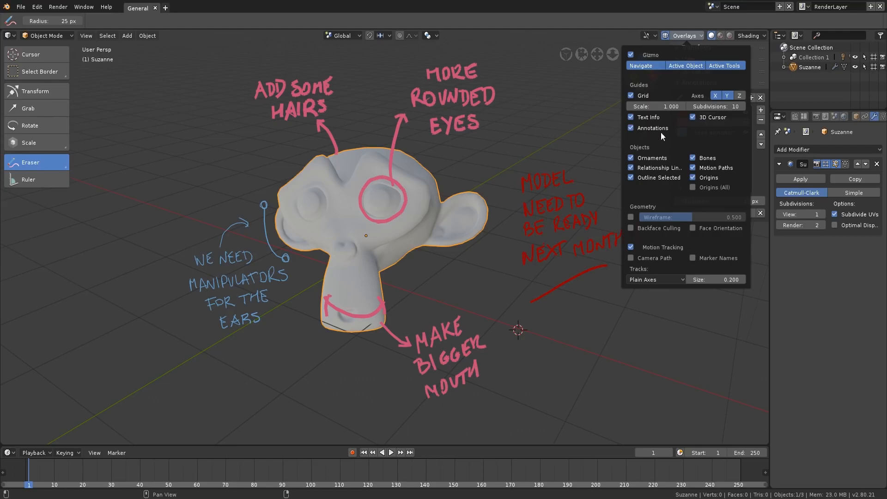
{"action": "left_click", "coordinate": [630, 128]}
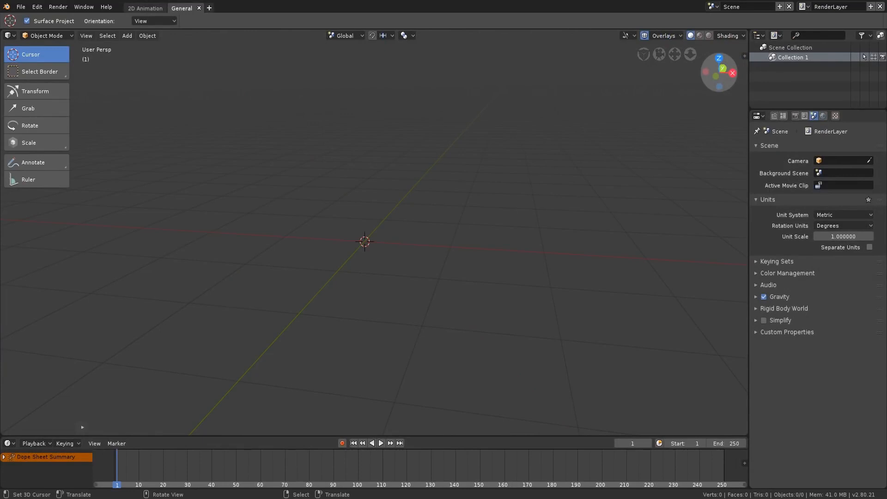
Add a blank Grease Pencil object and move it along the X axis away from the world origin.
{"action": "left_click", "coordinate": [127, 35]}
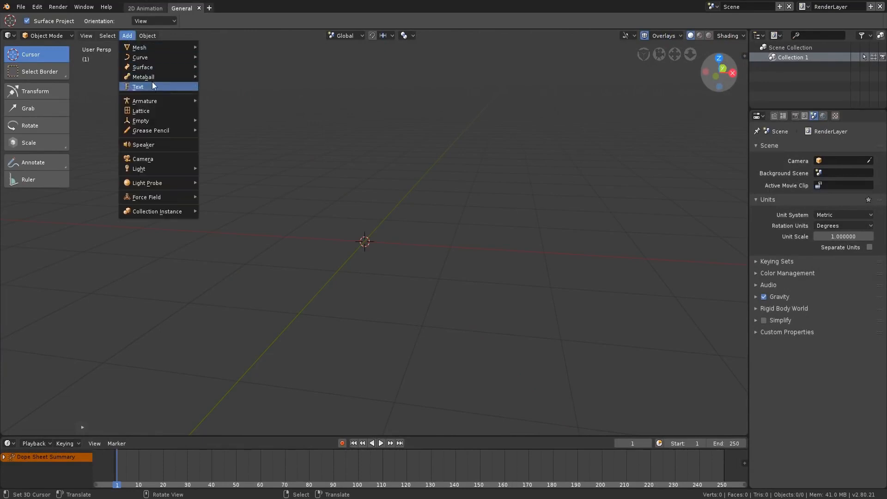
{"action": "mouse_move", "coordinate": [178, 131]}
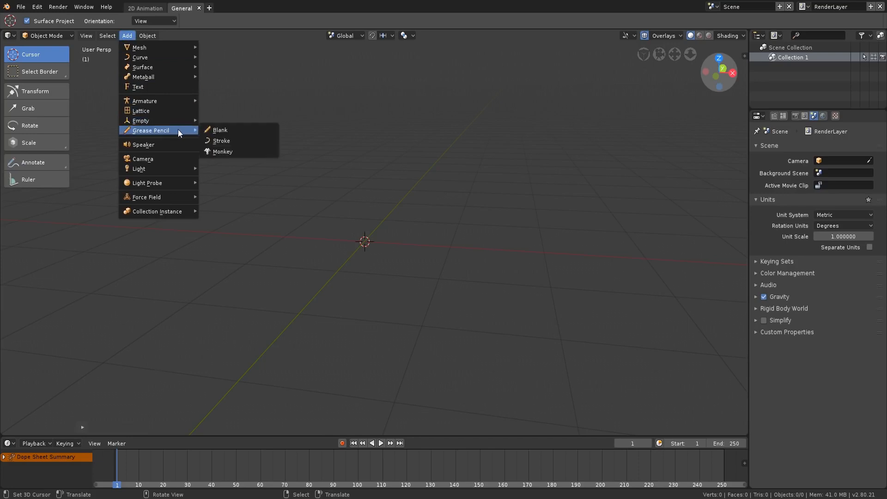
{"action": "left_click", "coordinate": [273, 132]}
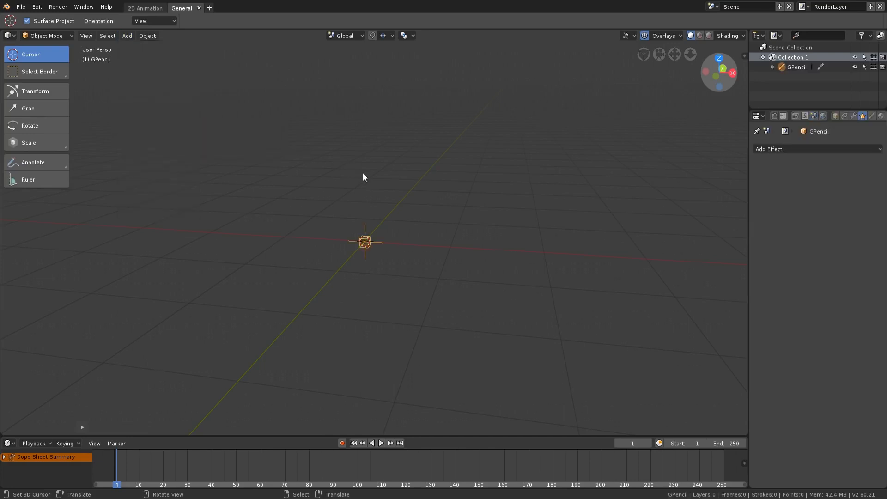
{"action": "key", "text": "g"}
{"action": "key", "text": "x"}
{"action": "left_click", "coordinate": [204, 158]}
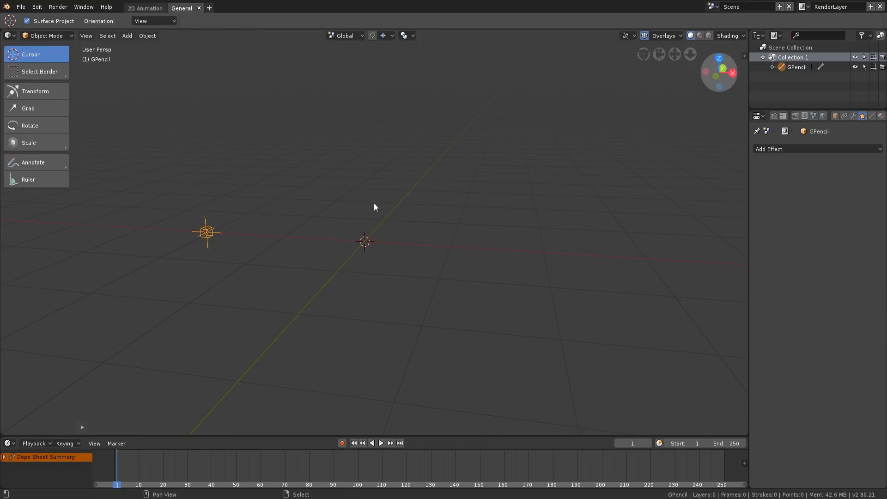
Add a Grease Pencil Stroke object at the world origin.
{"action": "key", "text": "shift+a"}
{"action": "mouse_move", "coordinate": [374, 202]}
{"action": "left_click", "coordinate": [423, 212]}
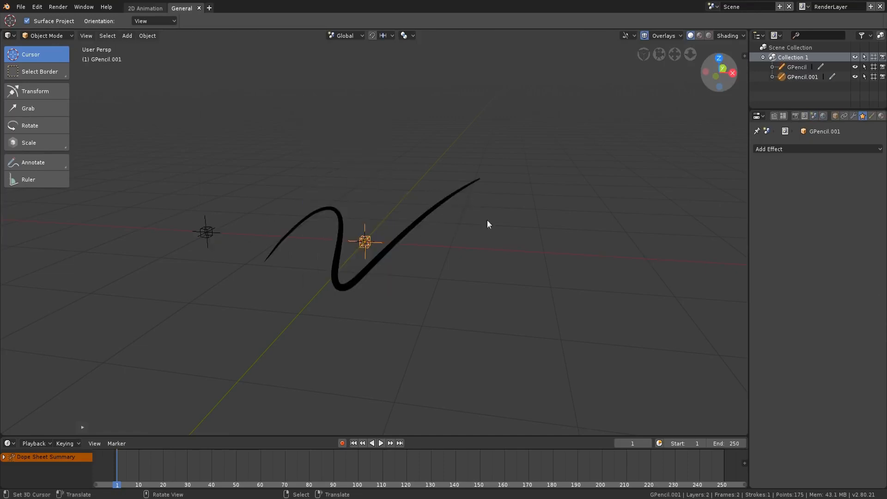
Place the 3D cursor beside the stroke and add a Grease Pencil Monkey there.
{"action": "scroll", "coordinate": [531, 240], "scroll_direction": "down", "scroll_amount": 1}
{"action": "left_click", "coordinate": [544, 251]}
{"action": "key", "text": "shift+a"}
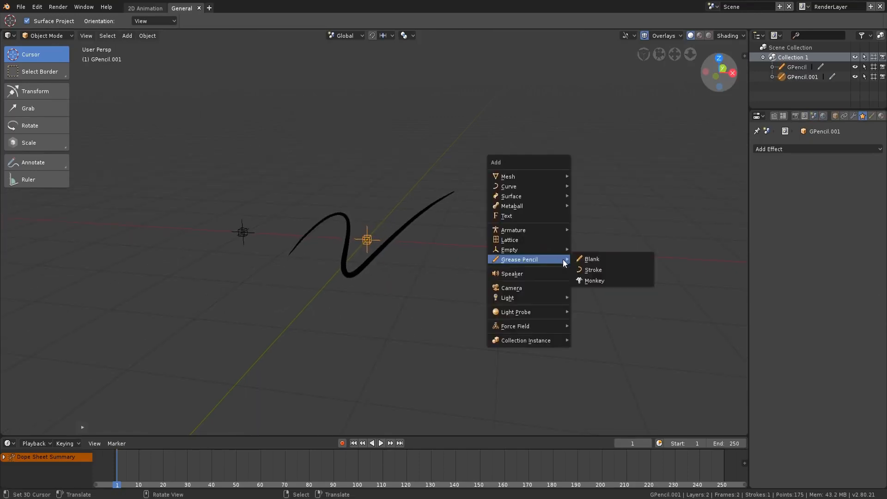
{"action": "left_click", "coordinate": [602, 280]}
{"action": "middle_click_drag", "start_coordinate": [643, 263], "coordinate": [542, 274], "text": "shift"}
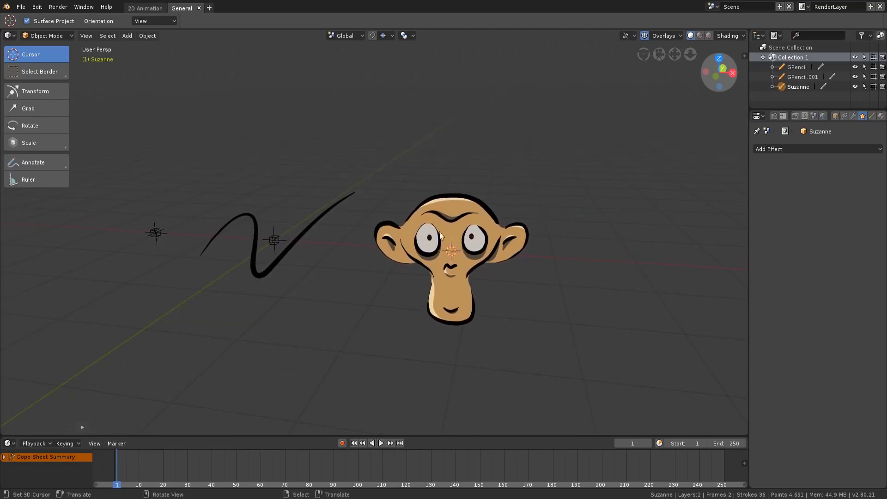
Examine the preset layers and materials of the Grease Pencil monkey.
{"action": "left_click", "coordinate": [871, 116]}
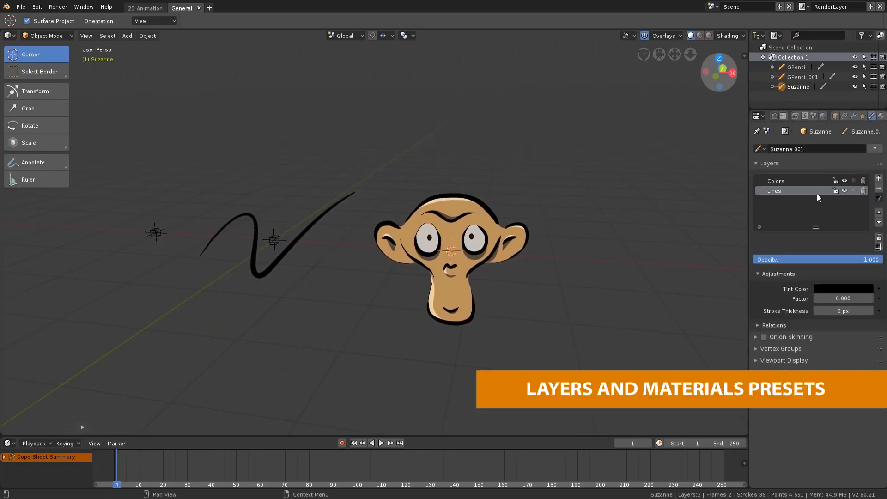
{"action": "left_click", "coordinate": [881, 116]}
{"action": "middle_click_drag", "start_coordinate": [498, 272], "coordinate": [497, 265]}
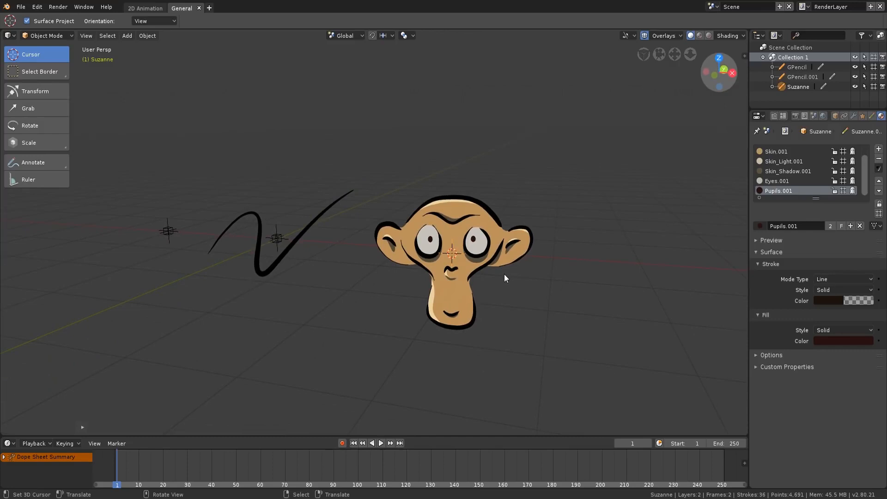
Move the Grease Pencil monkey slightly along the global Y axis.
{"action": "key", "text": "g"}
{"action": "key", "text": "y"}
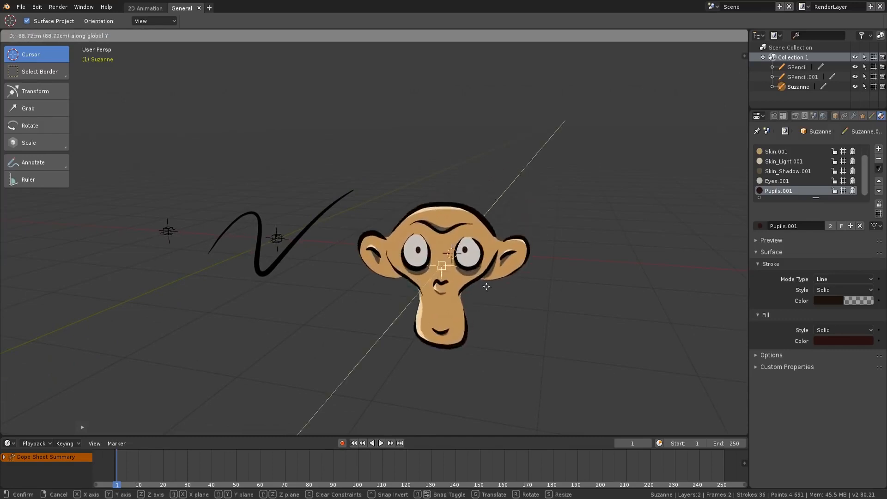
{"action": "left_click", "coordinate": [504, 280]}
Rotate the Grease Pencil monkey counterclockwise in the view and scale it up to about 2.1 times its size.
{"action": "key", "text": "r"}
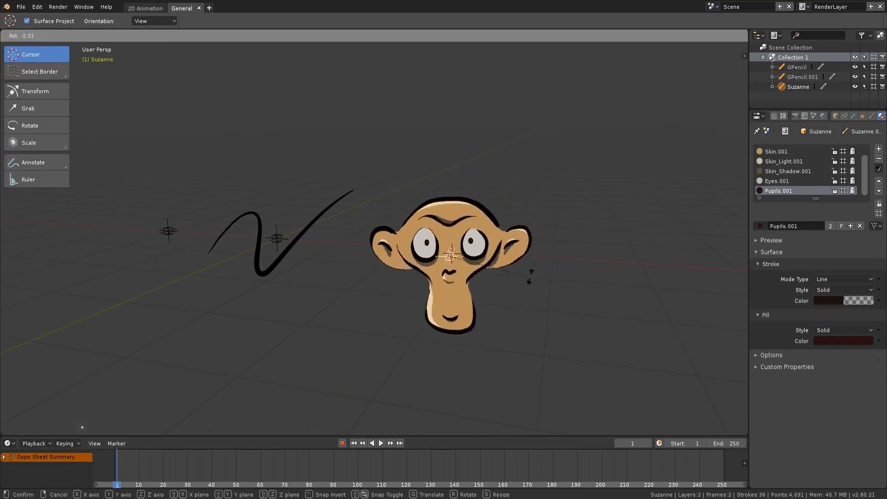
{"action": "left_click", "coordinate": [536, 254]}
{"action": "key", "text": "s"}
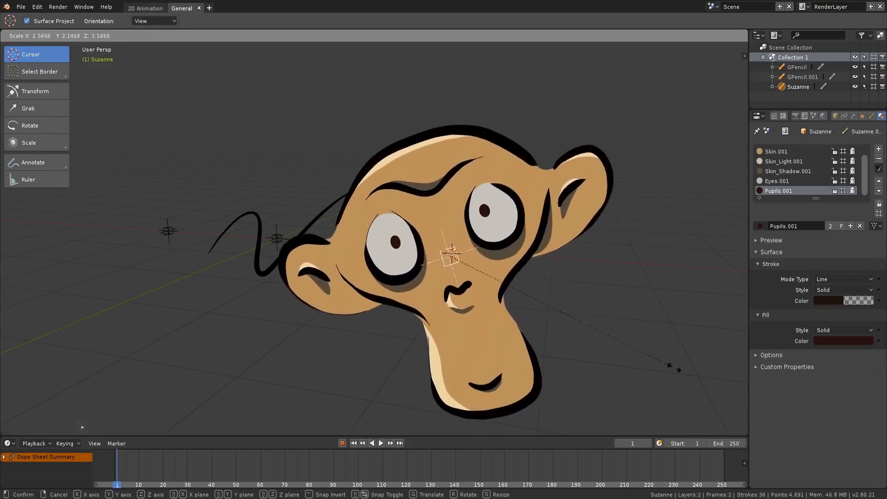
{"action": "left_click", "coordinate": [663, 369]}
Place the 3D cursor in the empty space beside the enlarged monkey's jaw.
{"action": "middle_click_drag", "start_coordinate": [567, 306], "coordinate": [567, 292]}
{"action": "left_click", "coordinate": [591, 329]}
{"action": "scroll", "coordinate": [486, 252], "scroll_direction": "down", "scroll_amount": 3}
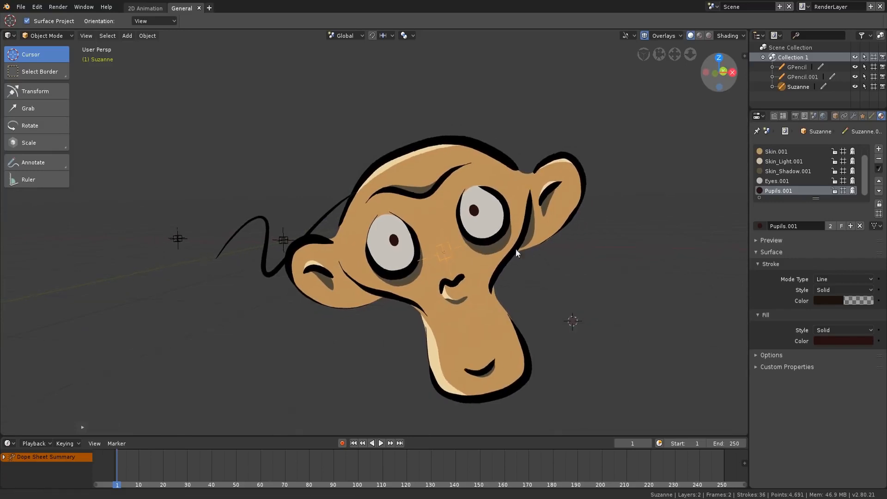
Select the monkey's Colors layer and look through its layer settings and full material list.
{"action": "left_click", "coordinate": [872, 116]}
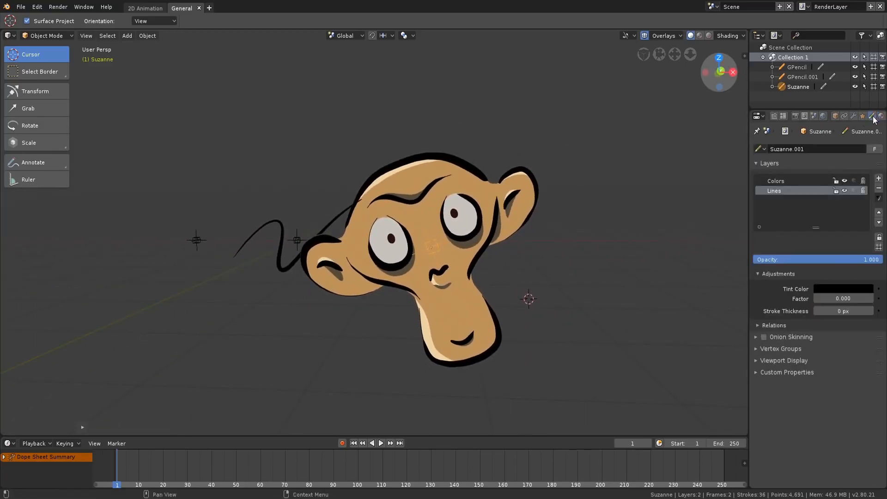
{"action": "left_click", "coordinate": [804, 181]}
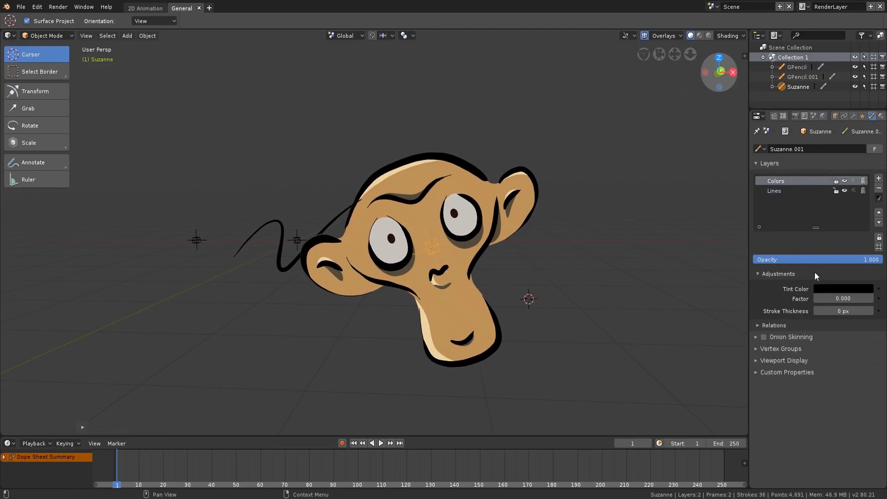
{"action": "left_click", "coordinate": [881, 117]}
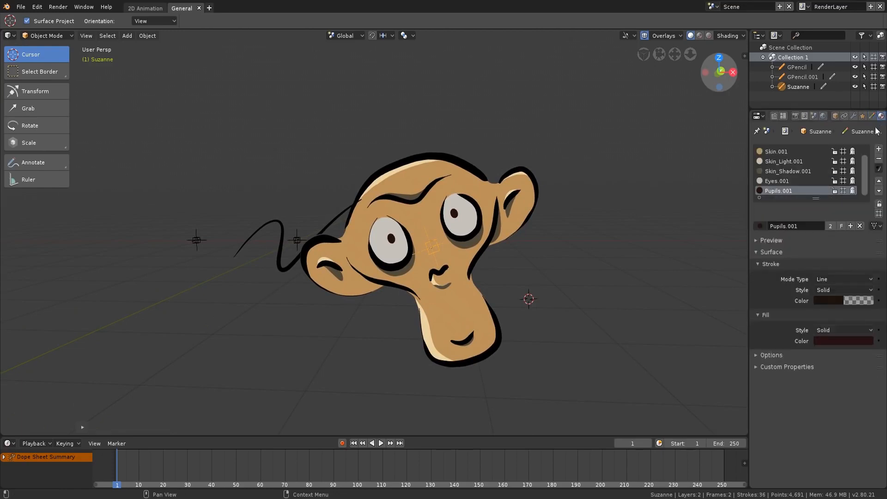
{"action": "left_click_drag", "start_coordinate": [865, 167], "coordinate": [864, 157]}
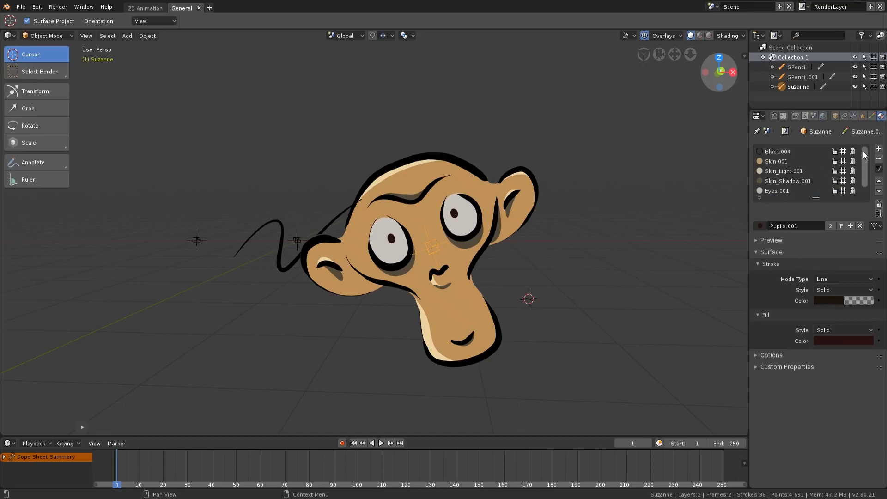
Review the Grease Pencil modifiers and visual effects that can be added to the monkey.
{"action": "left_click", "coordinate": [853, 116]}
{"action": "left_click", "coordinate": [840, 149]}
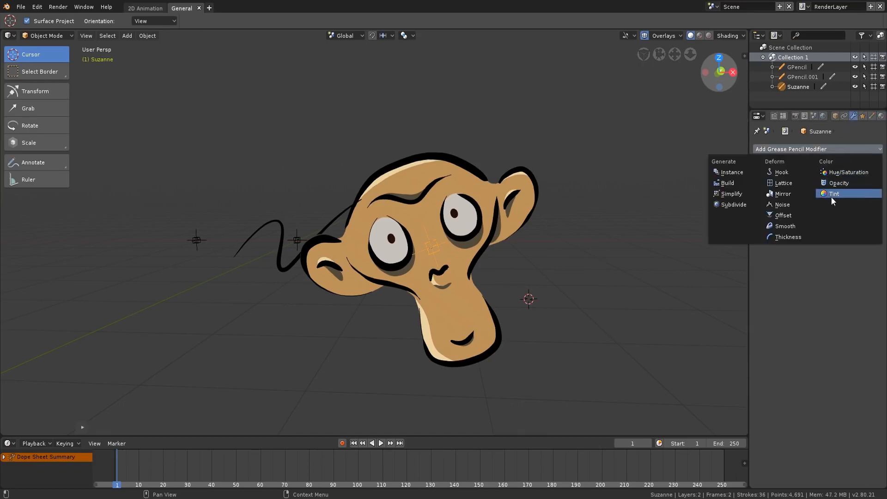
{"action": "left_click", "coordinate": [862, 116]}
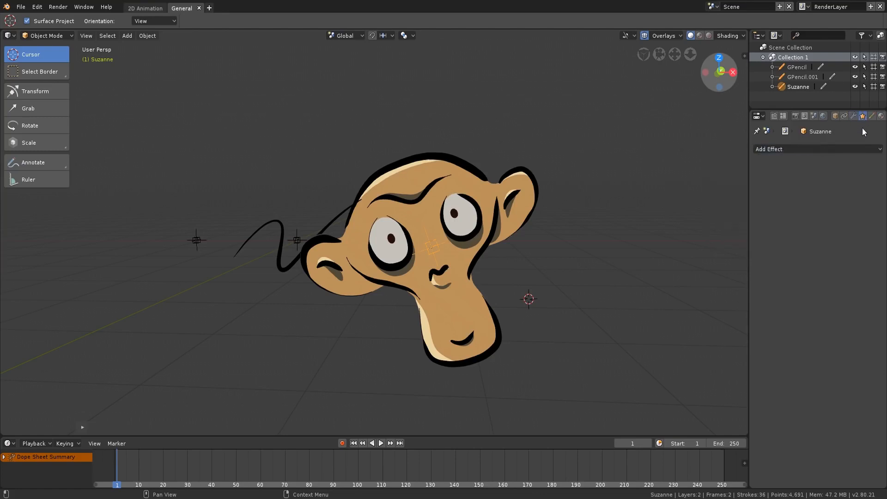
{"action": "left_click", "coordinate": [843, 149]}
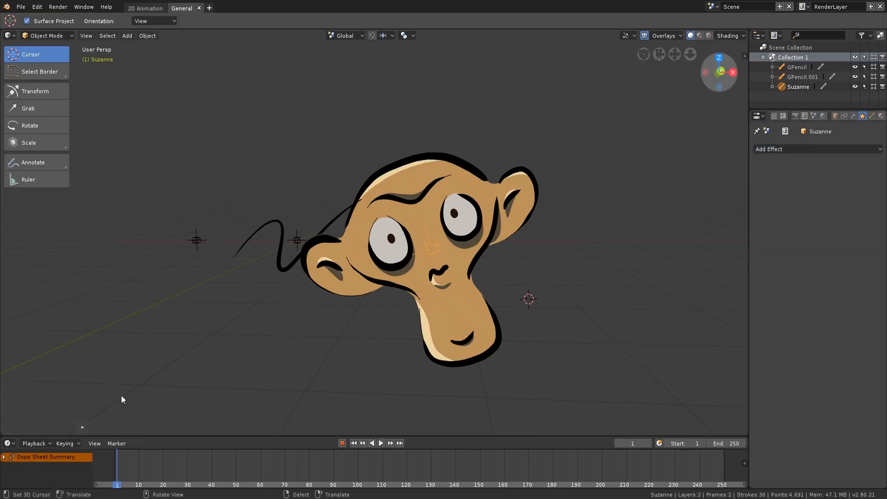
Change the timeline area to a Dope Sheet in Grease Pencil mode.
{"action": "left_click", "coordinate": [10, 443]}
{"action": "left_click", "coordinate": [105, 366]}
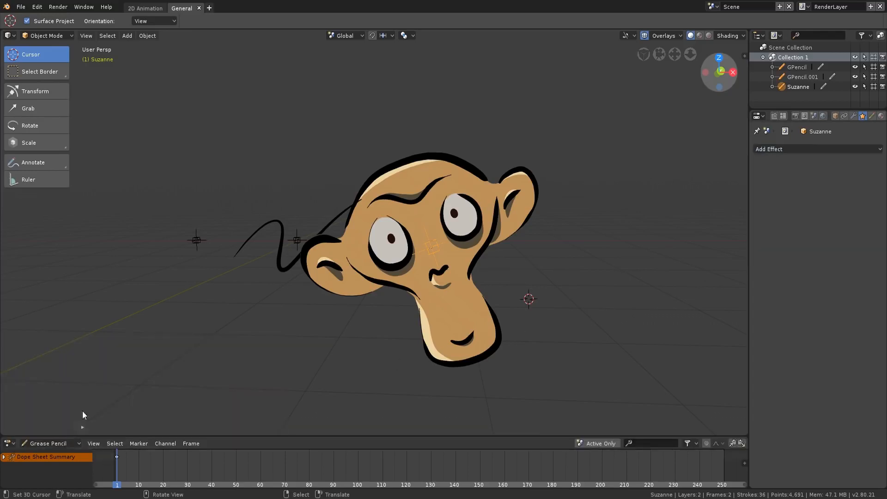
{"action": "left_click", "coordinate": [66, 442]}
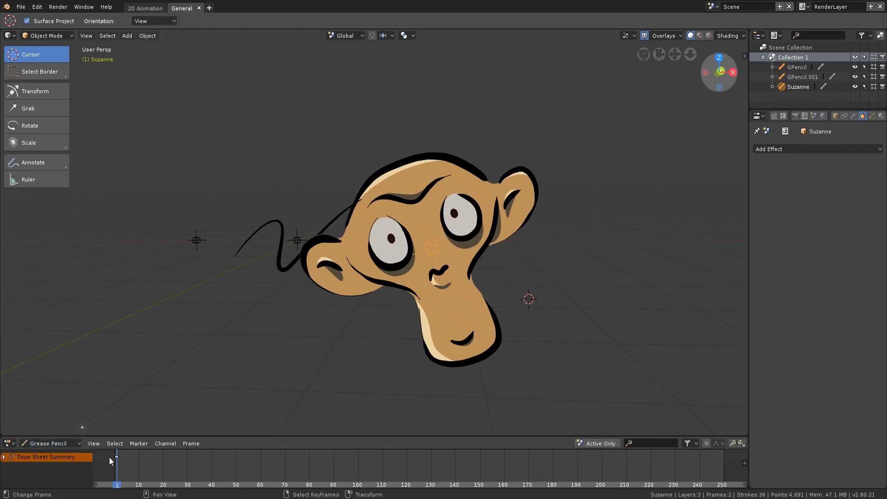
Examine the Grease Pencil options in the viewport overlay settings.
{"action": "left_click", "coordinate": [662, 36]}
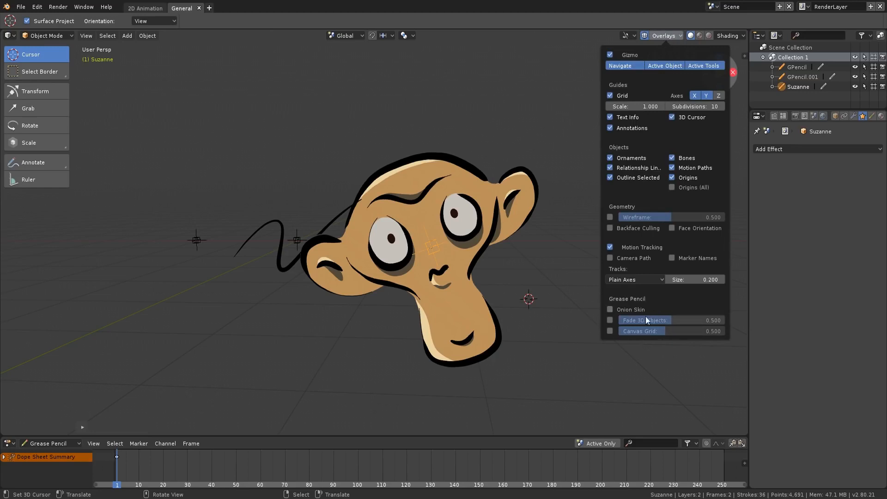
Switch the monkey to Draw mode with the Draw Ink brush and open the brush's Options settings.
{"action": "left_click", "coordinate": [42, 36]}
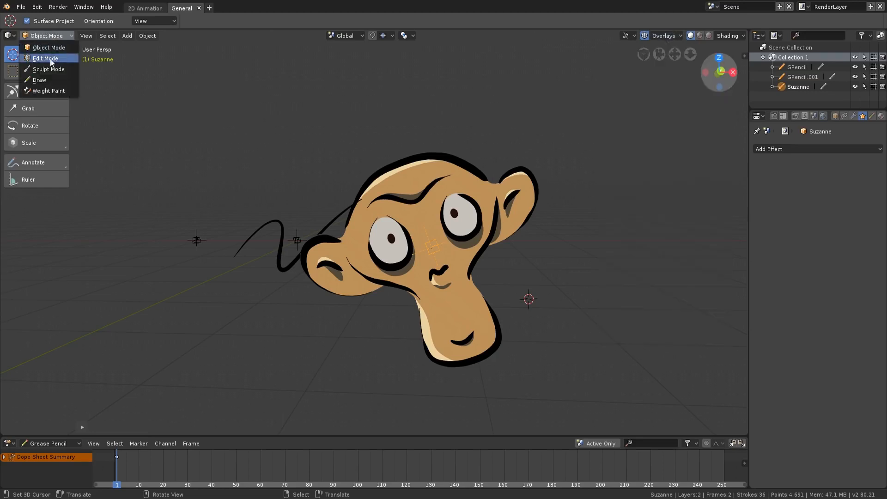
{"action": "left_click", "coordinate": [51, 80]}
{"action": "left_click", "coordinate": [45, 73]}
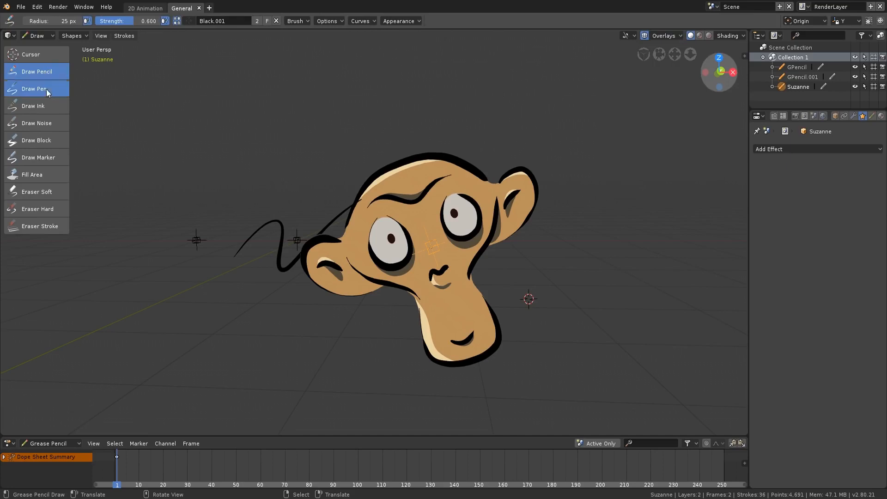
{"action": "left_click", "coordinate": [47, 89]}
{"action": "left_click", "coordinate": [50, 108]}
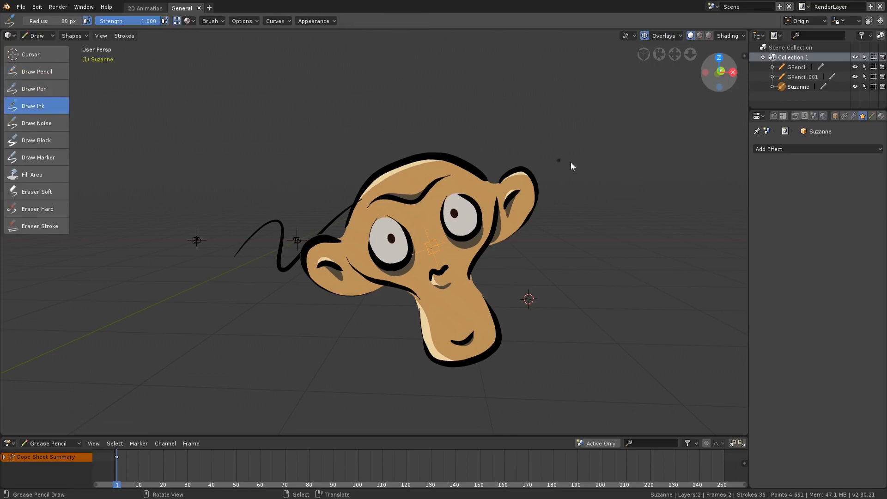
{"action": "left_click", "coordinate": [774, 116]}
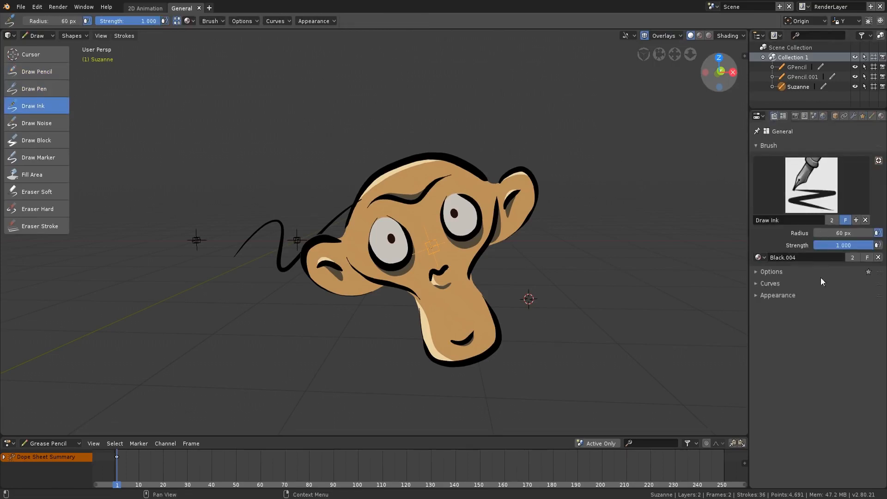
{"action": "left_click", "coordinate": [769, 272]}
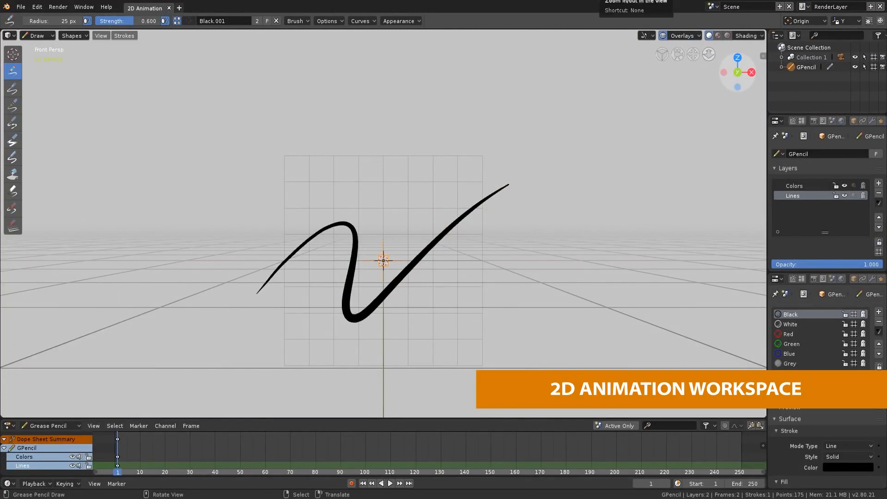
Scrub through the Grease Pencil dope sheet in the 2D Animation workspace and play the animation.
{"action": "mouse_move", "coordinate": [552, 193]}
{"action": "middle_mouse_down"}
{"action": "mouse_move", "coordinate": [572, 201]}
{"action": "mouse_move", "coordinate": [549, 226]}
{"action": "mouse_move", "coordinate": [570, 187]}
{"action": "mouse_move", "coordinate": [555, 205]}
{"action": "middle_mouse_up"}
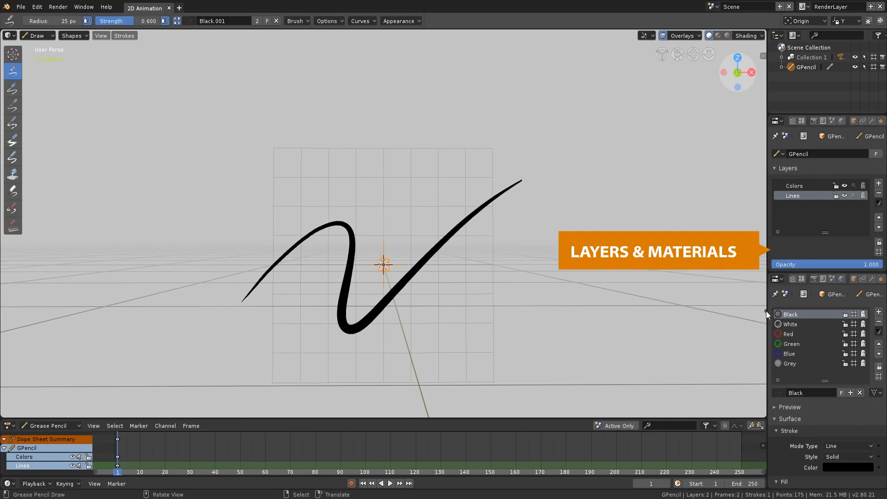
{"action": "left_click", "coordinate": [43, 423]}
{"action": "left_click", "coordinate": [47, 424]}
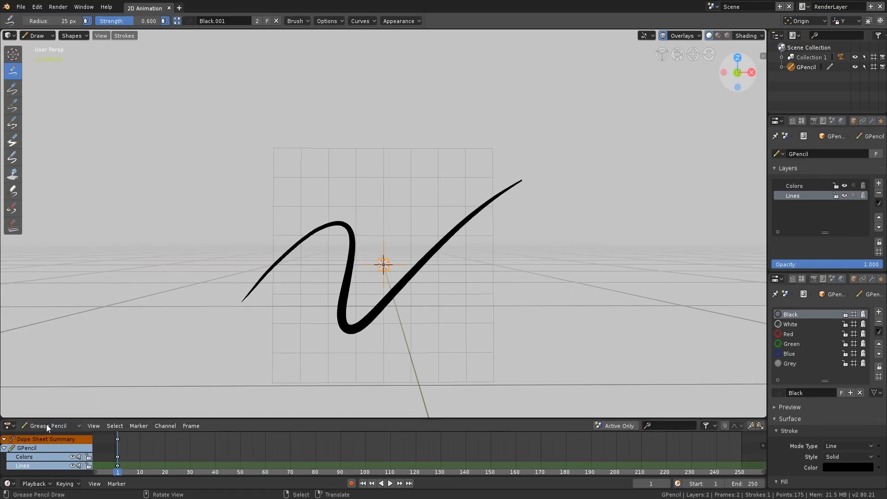
{"action": "left_click_drag", "start_coordinate": [116, 455], "coordinate": [139, 451]}
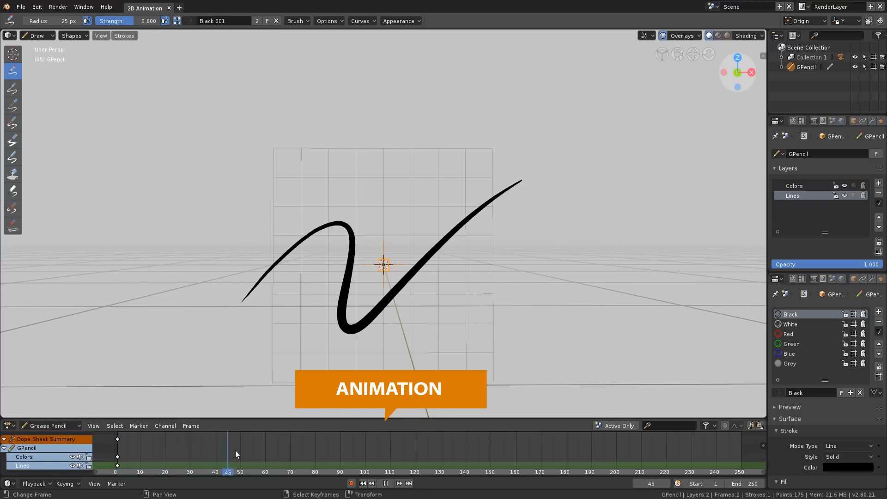
{"action": "left_click", "coordinate": [392, 483]}
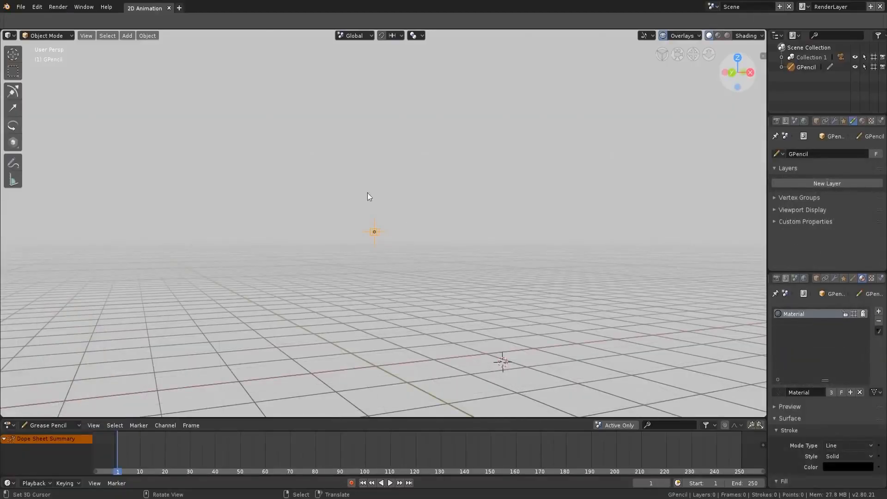
Switch the empty GPencil object to Draw mode and review the stroke placement options.
{"action": "left_click", "coordinate": [59, 36]}
{"action": "left_click", "coordinate": [44, 80]}
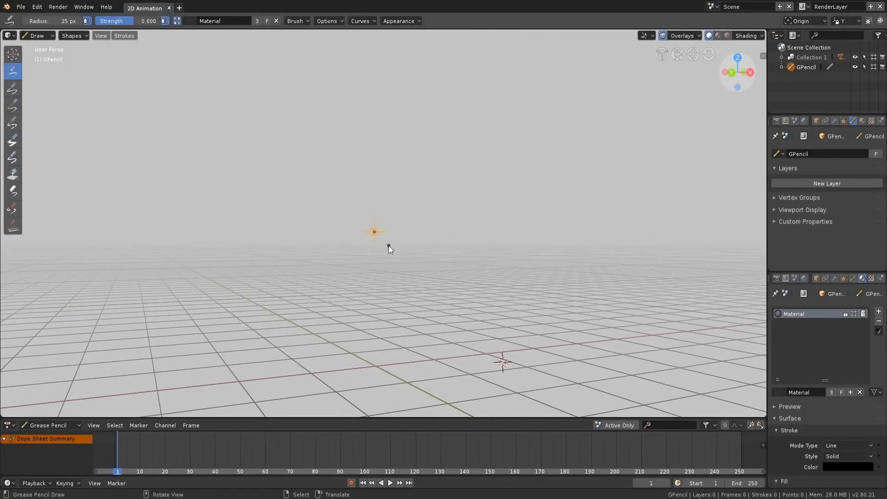
{"action": "left_click", "coordinate": [816, 21]}
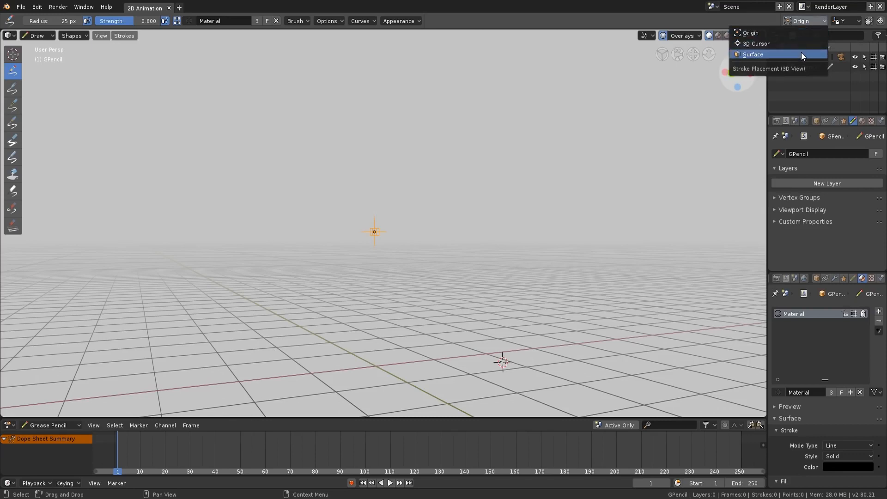
Turn on the Canvas Grid overlay and review the axis lock options for the drawing plane.
{"action": "left_click", "coordinate": [686, 36]}
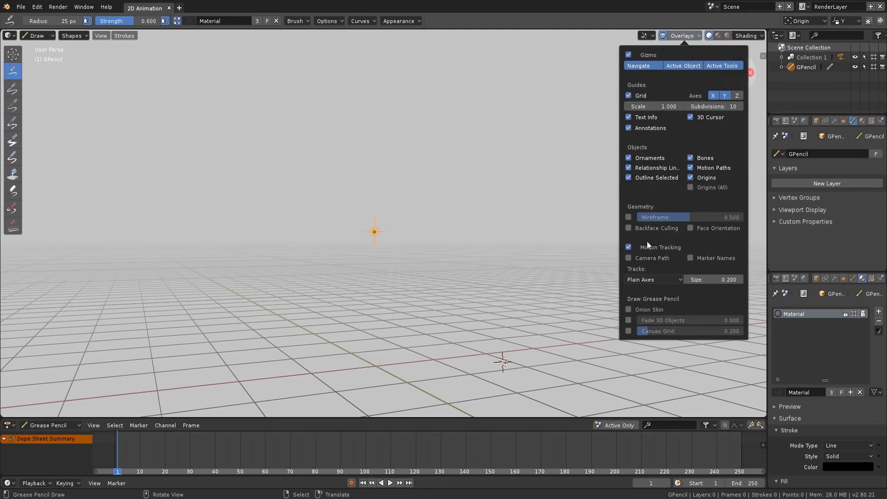
{"action": "left_click", "coordinate": [628, 331]}
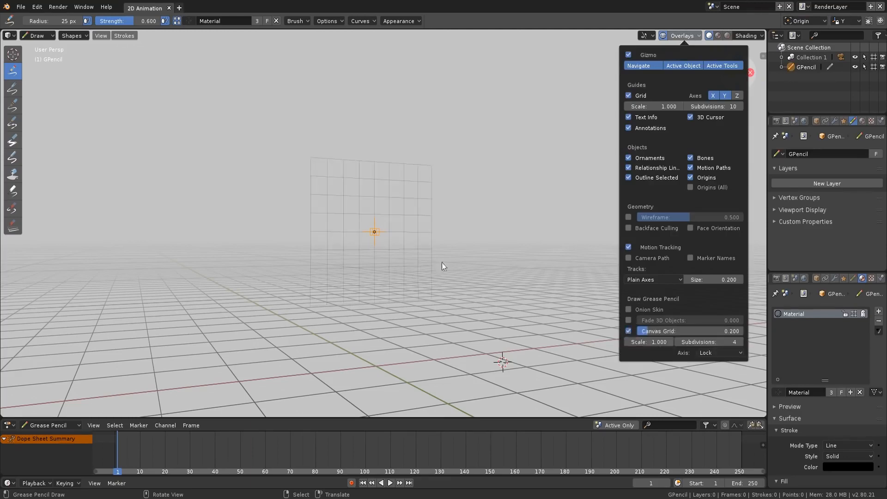
{"action": "middle_click_drag", "start_coordinate": [433, 257], "coordinate": [390, 256]}
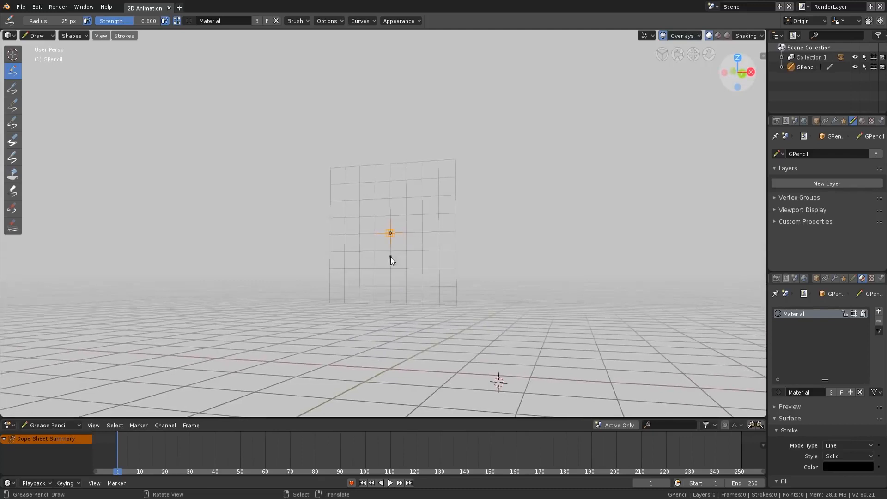
{"action": "left_click", "coordinate": [858, 22]}
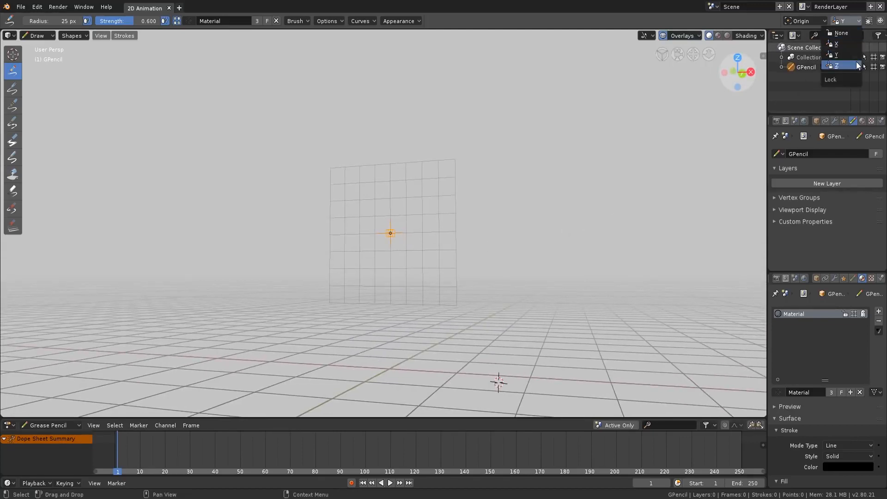
{"action": "middle_click_drag", "start_coordinate": [430, 248], "coordinate": [456, 242]}
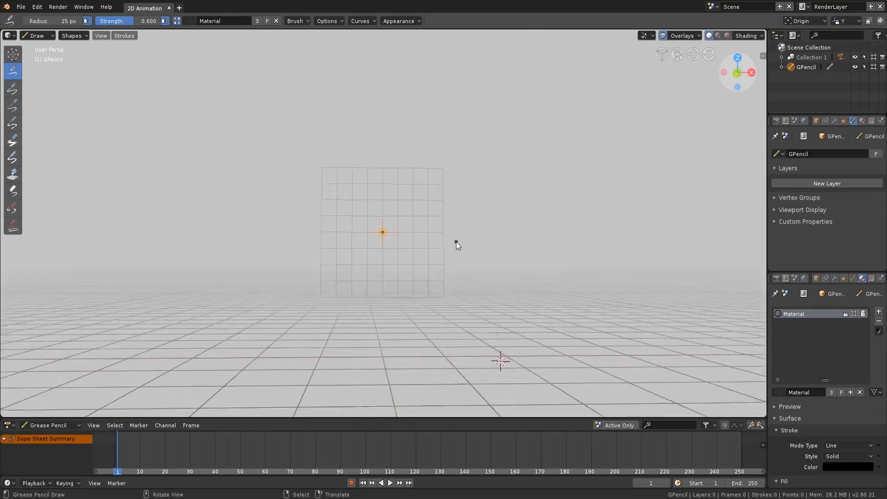
Look through the camera with its frame fitted to the viewport, and hide all overlays.
{"action": "key", "text": "KP_0"}
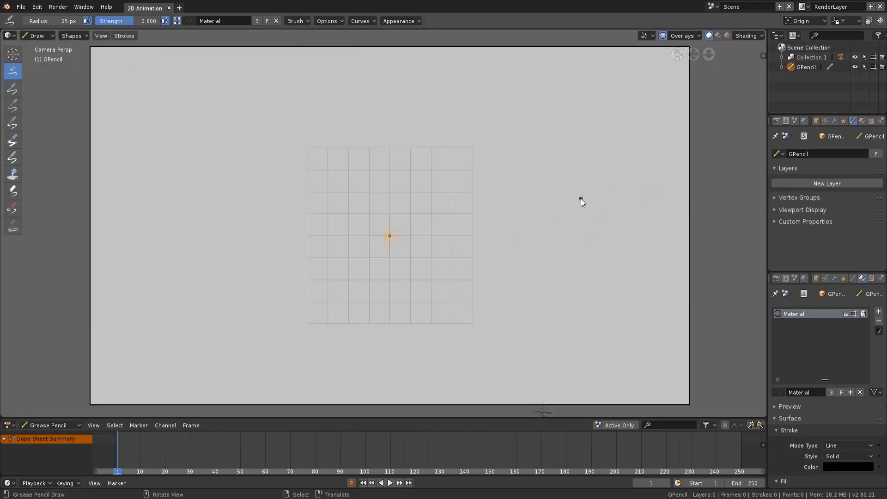
{"action": "key", "text": "Home"}
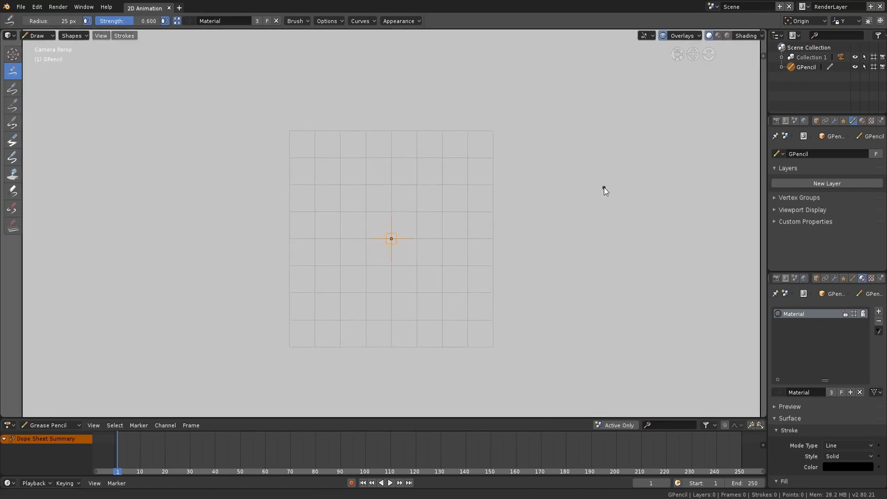
{"action": "left_click", "coordinate": [663, 36]}
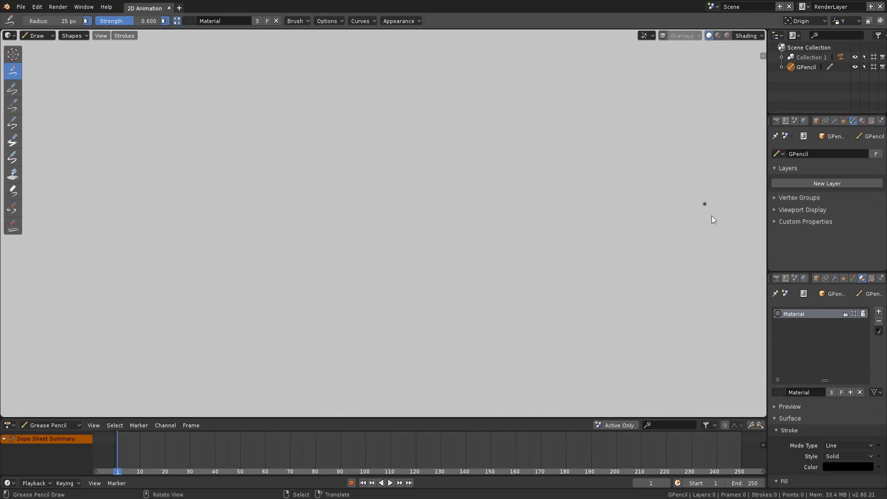
Rename the existing material Black and add a second material named Gray.
{"action": "double_click", "coordinate": [793, 321]}
{"action": "type", "text": "Black"}
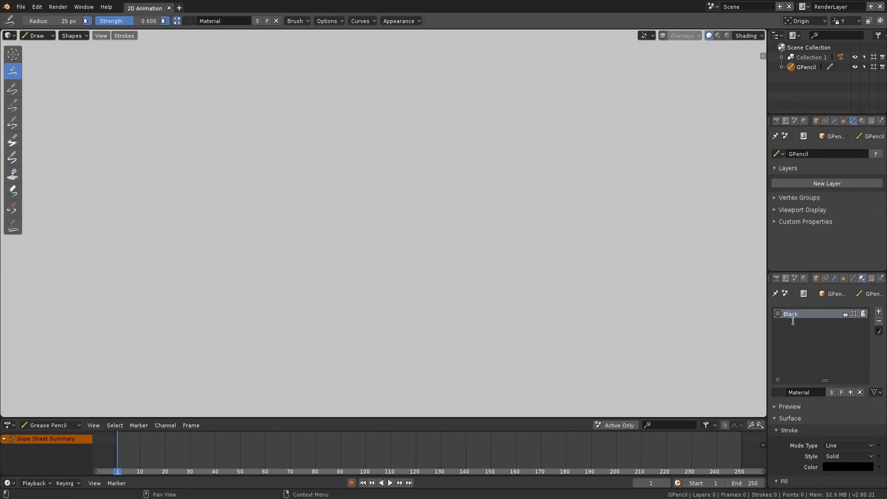
{"action": "key", "text": "Return"}
{"action": "left_click", "coordinate": [878, 312]}
{"action": "left_click", "coordinate": [813, 392]}
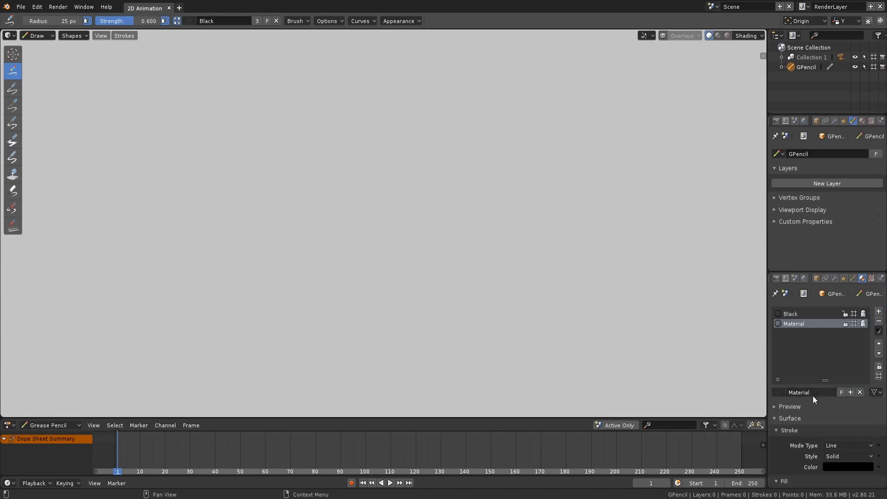
{"action": "left_click", "coordinate": [807, 393]}
{"action": "type", "text": "Gray"}
Set the Gray material's fill to an opaque grey of RGB 0.413 and make its stroke fully transparent.
{"action": "scroll", "coordinate": [783, 460], "scroll_direction": "down", "scroll_amount": 3}
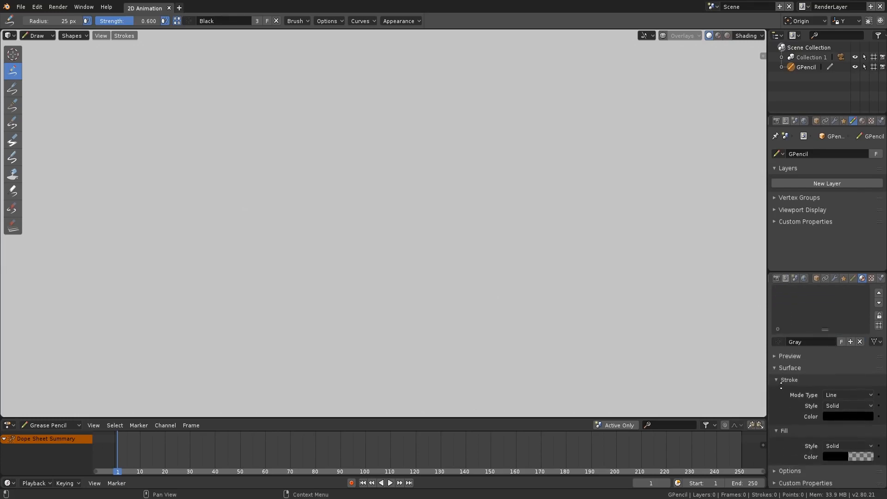
{"action": "left_click", "coordinate": [835, 454]}
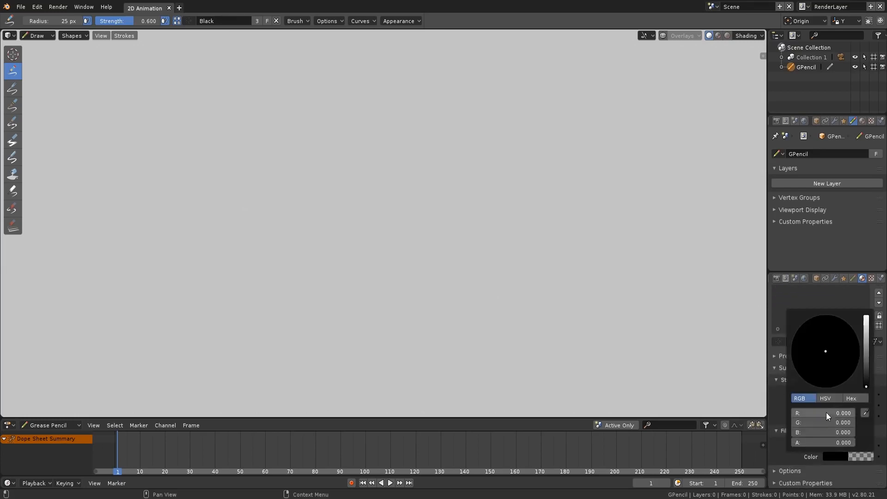
{"action": "left_click", "coordinate": [865, 359]}
{"action": "left_click_drag", "start_coordinate": [795, 442], "coordinate": [870, 442]}
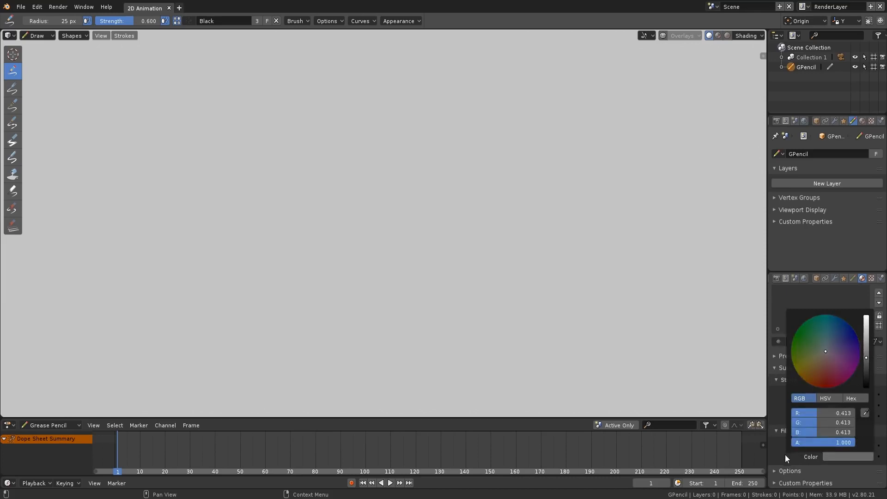
{"action": "left_click", "coordinate": [829, 416]}
{"action": "left_click_drag", "start_coordinate": [831, 403], "coordinate": [776, 402]}
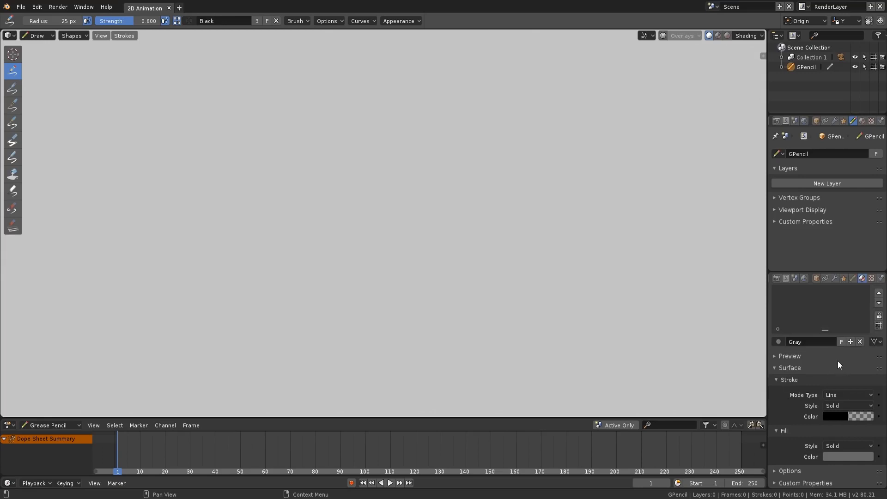
{"action": "left_click", "coordinate": [836, 445]}
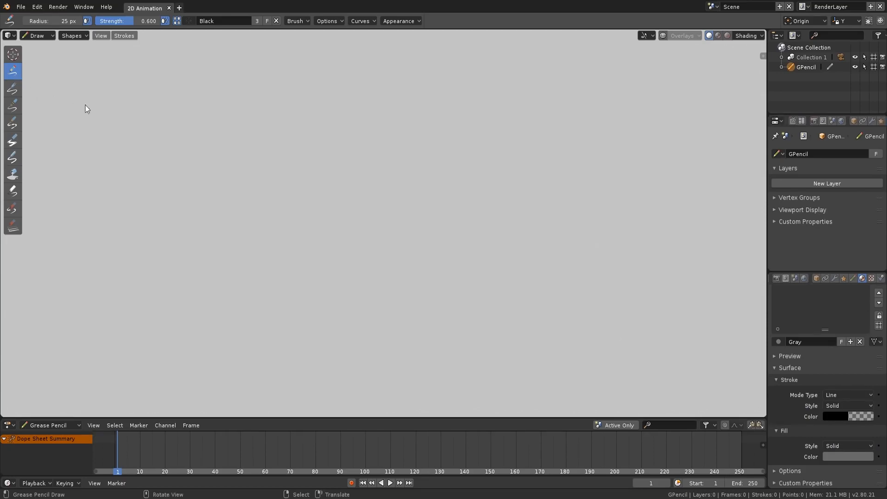
Sketch the character's oval skull, tapered jaw, chin, ear and horizontal eye guide lines with the Draw Pencil brush and Black material.
{"action": "left_click", "coordinate": [188, 21]}
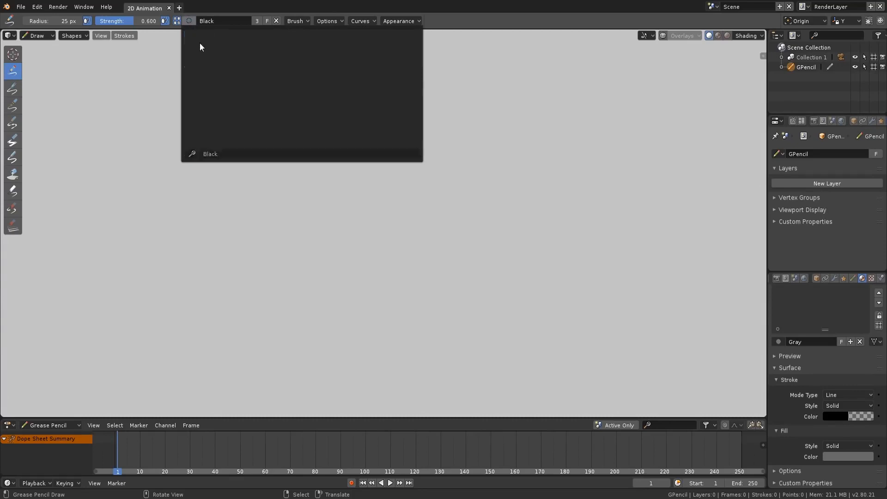
{"action": "left_click_drag", "start_coordinate": [386, 113], "coordinate": [342, 240]}
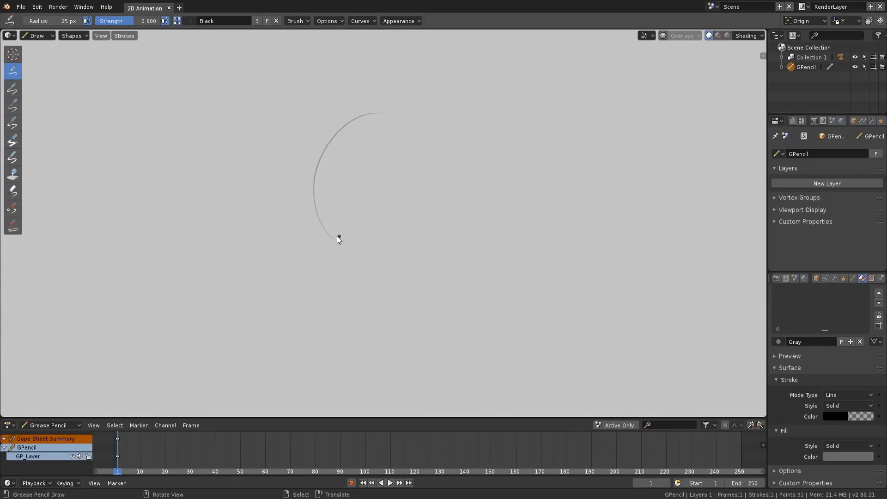
{"action": "left_click_drag", "start_coordinate": [315, 190], "coordinate": [364, 316]}
{"action": "left_click_drag", "start_coordinate": [416, 163], "coordinate": [406, 314]}
{"action": "left_click_drag", "start_coordinate": [417, 211], "coordinate": [404, 322]}
{"action": "left_click_drag", "start_coordinate": [364, 323], "coordinate": [399, 330]}
{"action": "left_click_drag", "start_coordinate": [318, 184], "coordinate": [410, 185]}
{"action": "left_click_drag", "start_coordinate": [320, 187], "coordinate": [410, 187]}
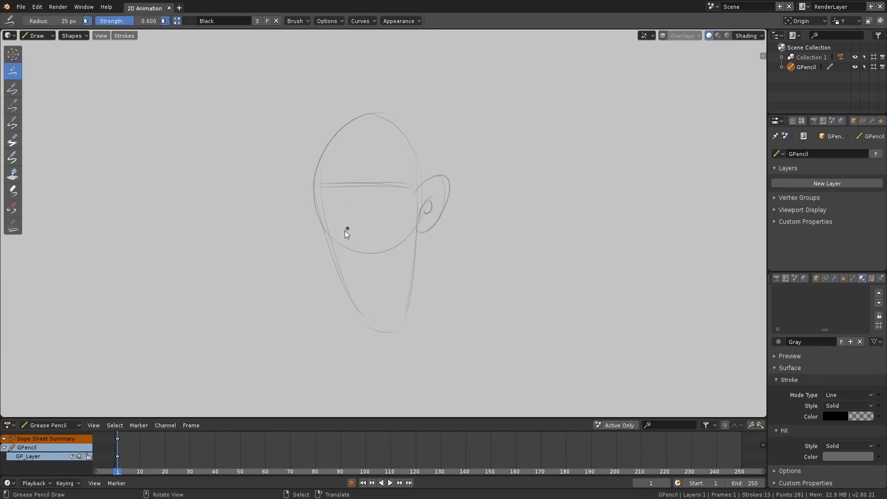
Sketch the character's round eyes, long nose and mouth, plus the neck, collar and shoulder below the head.
{"action": "mouse_move", "coordinate": [333, 234]}
{"action": "left_mouse_down"}
{"action": "mouse_move", "coordinate": [351, 227]}
{"action": "mouse_move", "coordinate": [345, 172]}
{"action": "left_mouse_up"}
{"action": "left_click_drag", "start_coordinate": [370, 160], "coordinate": [378, 199]}
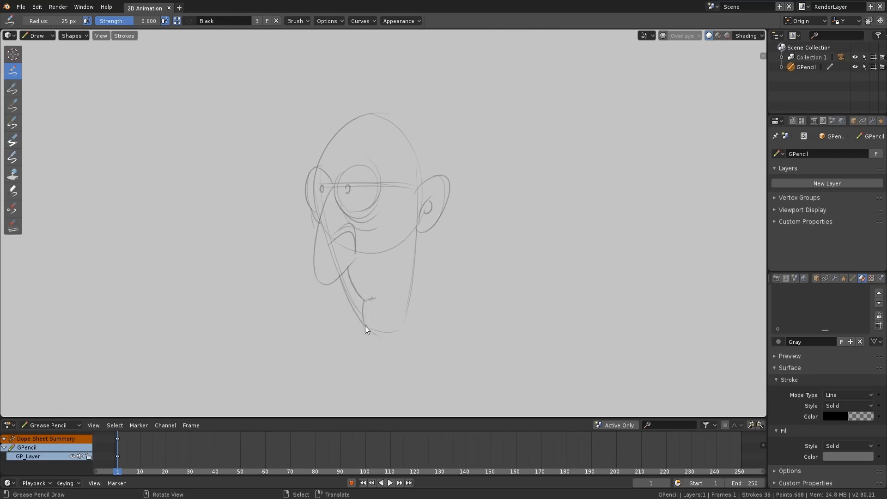
{"action": "left_click_drag", "start_coordinate": [417, 232], "coordinate": [439, 351]}
{"action": "left_click_drag", "start_coordinate": [422, 257], "coordinate": [444, 365]}
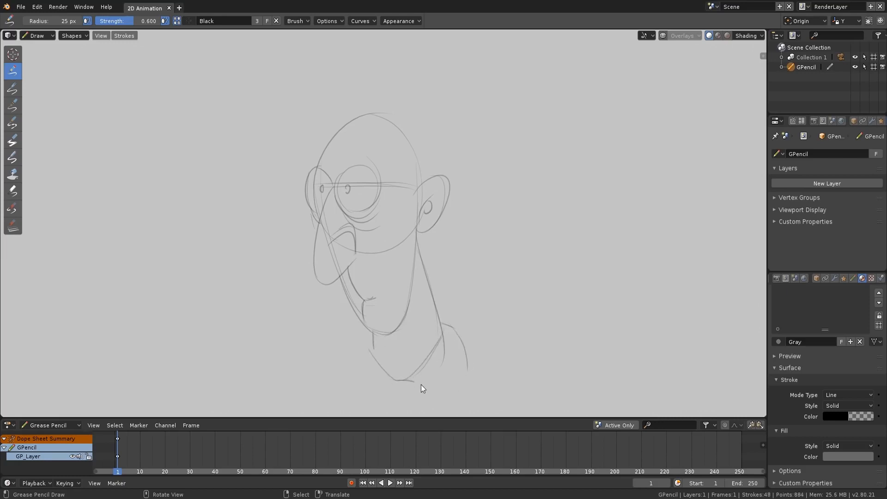
{"action": "left_click_drag", "start_coordinate": [372, 339], "coordinate": [368, 391]}
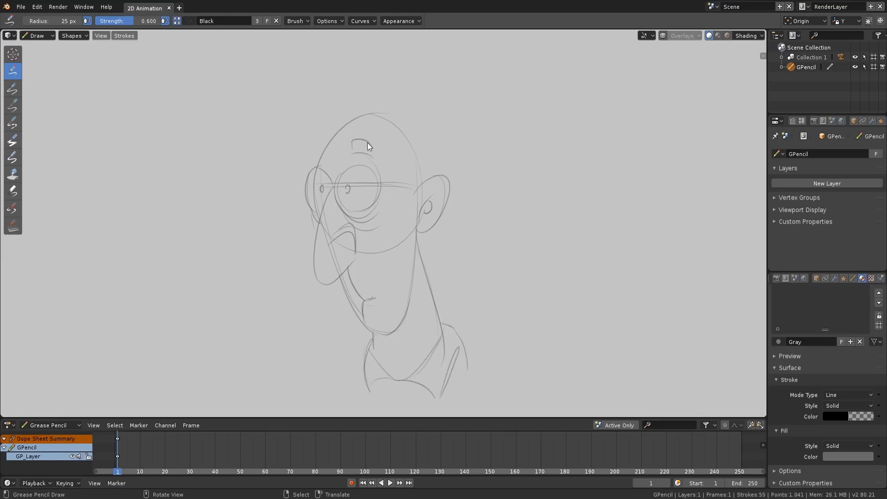
Sketch the eyebrows and the hair along the back and top of the character's head.
{"action": "left_click_drag", "start_coordinate": [400, 125], "coordinate": [435, 138]}
{"action": "left_click_drag", "start_coordinate": [437, 140], "coordinate": [432, 185]}
{"action": "left_click_drag", "start_coordinate": [372, 95], "coordinate": [393, 123]}
Rename the sketch's layer Skecth and add a second Grease Pencil layer.
{"action": "middle_click_drag", "start_coordinate": [440, 204], "coordinate": [446, 173], "text": "ctrl"}
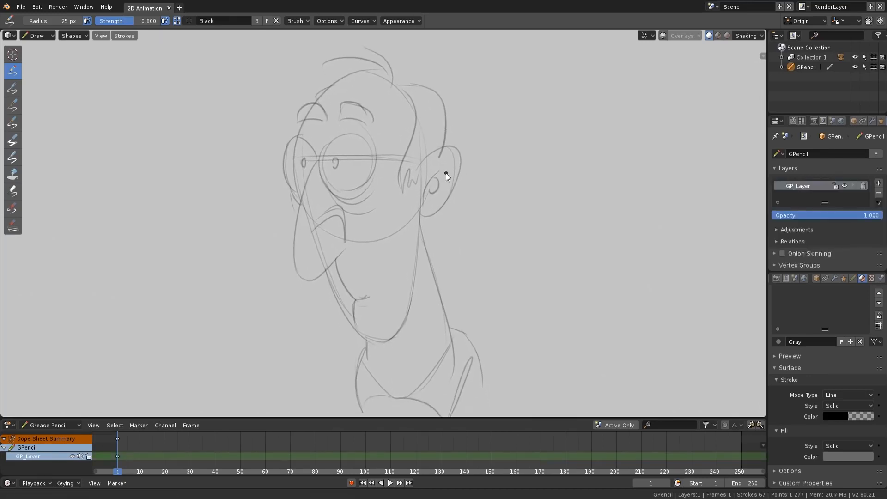
{"action": "double_click", "coordinate": [798, 185]}
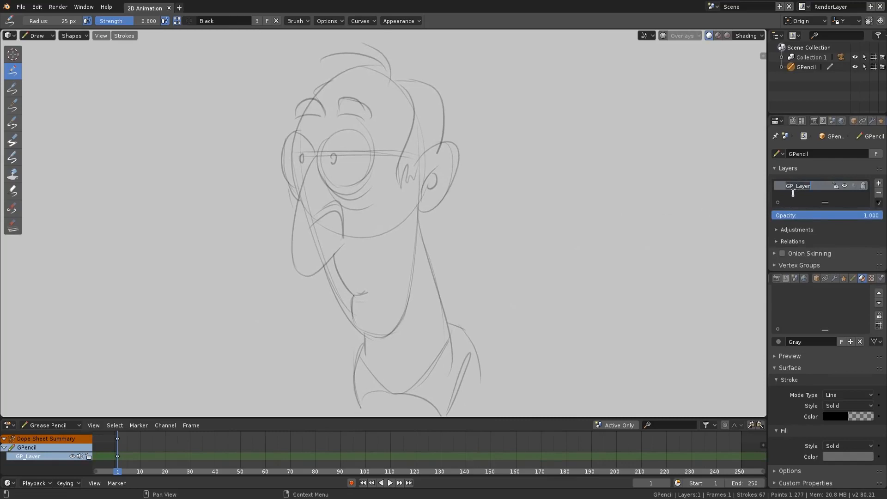
{"action": "type", "text": "Skecth"}
{"action": "key", "text": "Return"}
{"action": "left_click", "coordinate": [878, 183]}
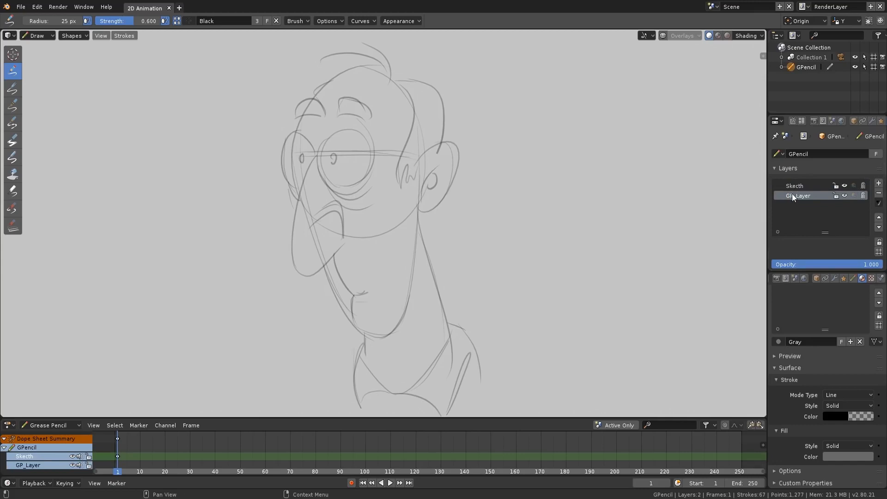
Rename the new Grease Pencil layer Lines.
{"action": "double_click", "coordinate": [799, 195]}
{"action": "type", "text": "Li"}
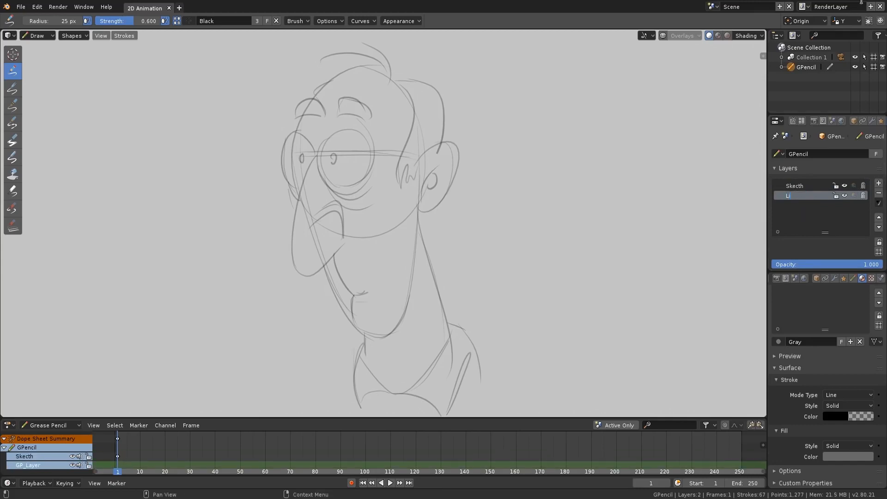
{"action": "type", "text": "nes"}
{"action": "key", "text": "Return"}
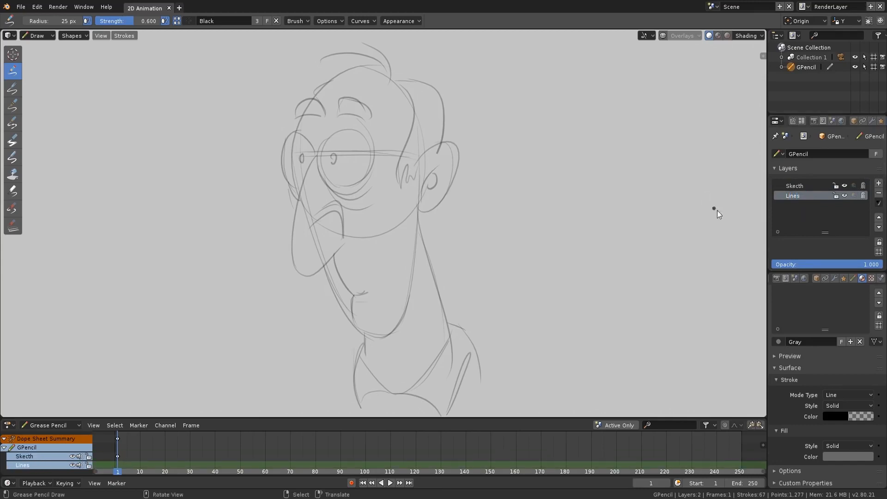
Try out the lock, visibility and opacity controls on the Lines and Skecth layers, returning to Lines as the active layer.
{"action": "left_click", "coordinate": [836, 196]}
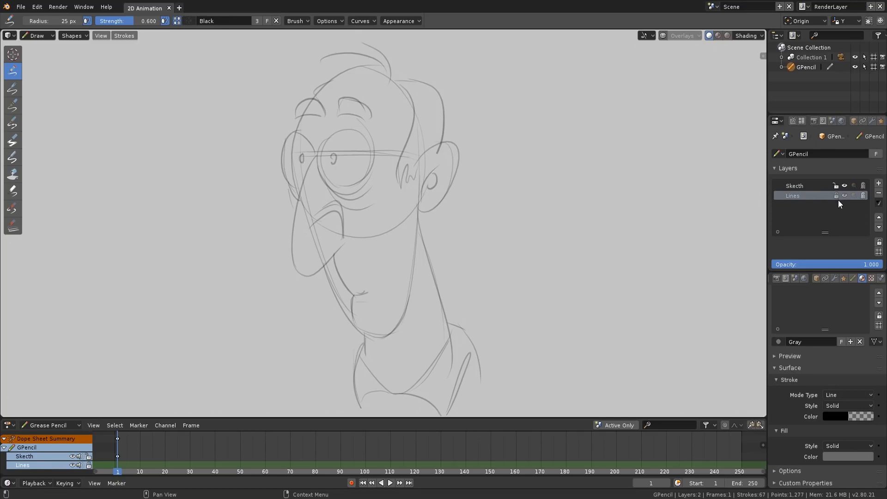
{"action": "left_click", "coordinate": [829, 189]}
{"action": "left_click", "coordinate": [844, 186]}
{"action": "left_click", "coordinate": [844, 186]}
{"action": "mouse_move", "coordinate": [874, 265]}
{"action": "left_mouse_down"}
{"action": "mouse_move", "coordinate": [792, 269]}
{"action": "mouse_move", "coordinate": [883, 268]}
{"action": "left_mouse_up"}
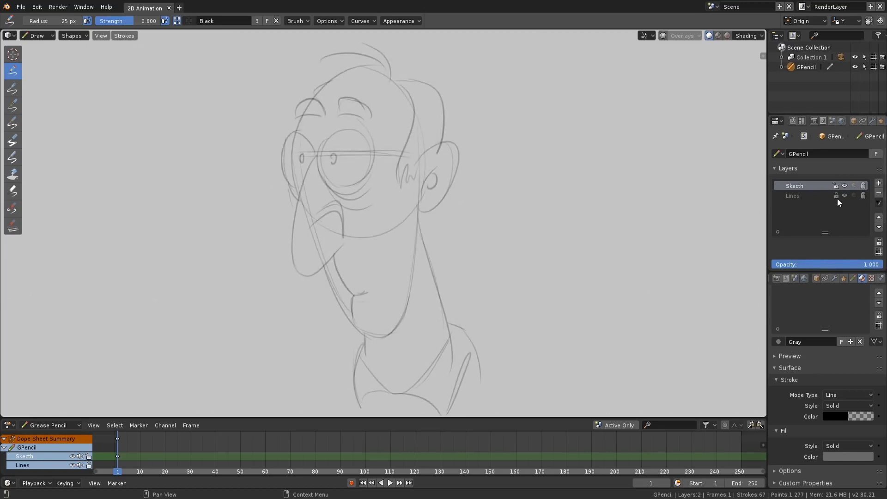
{"action": "left_click", "coordinate": [824, 196]}
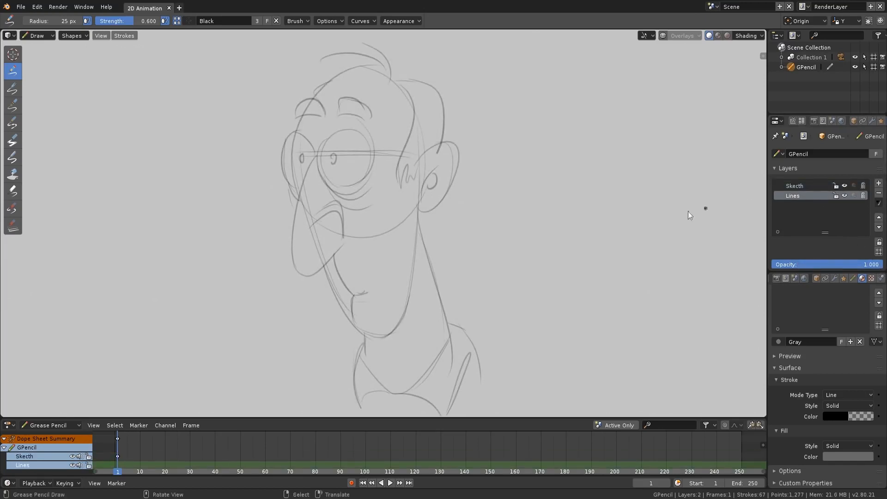
Select the Draw Ink brush and review its settings and options, leaving the layer list displayed.
{"action": "left_click", "coordinate": [14, 105]}
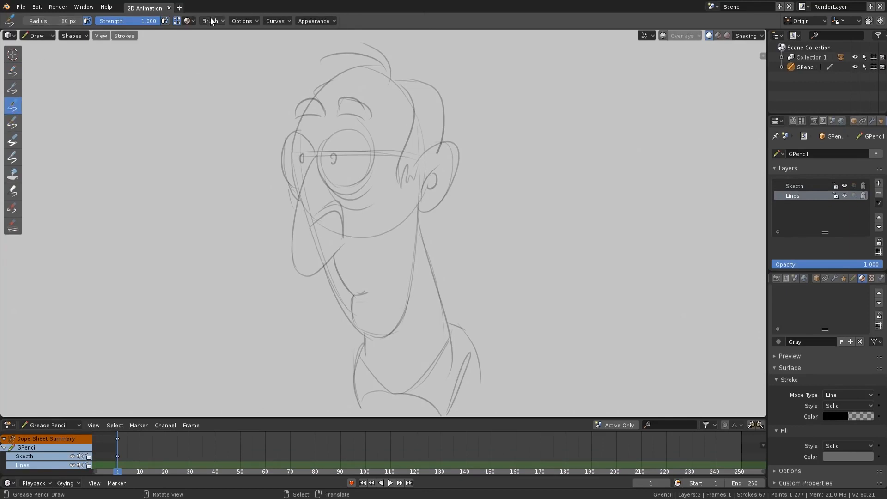
{"action": "left_click", "coordinate": [220, 23]}
{"action": "mouse_move", "coordinate": [277, 20]}
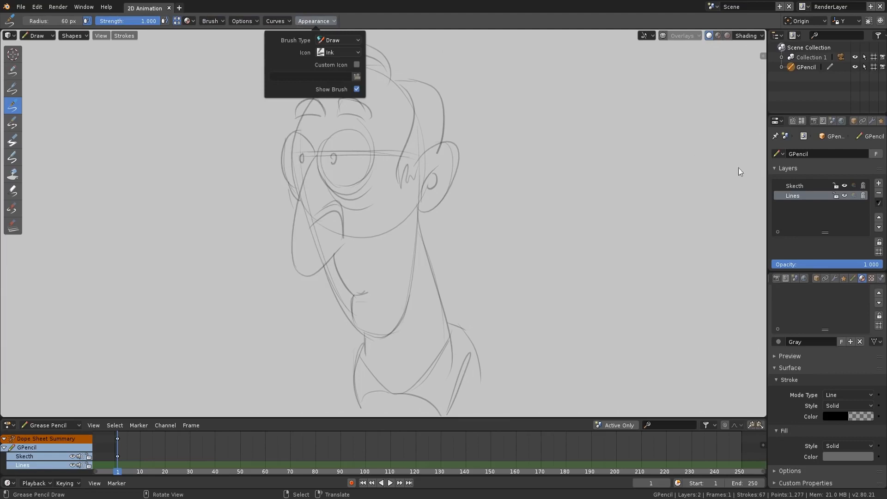
{"action": "left_click", "coordinate": [792, 122]}
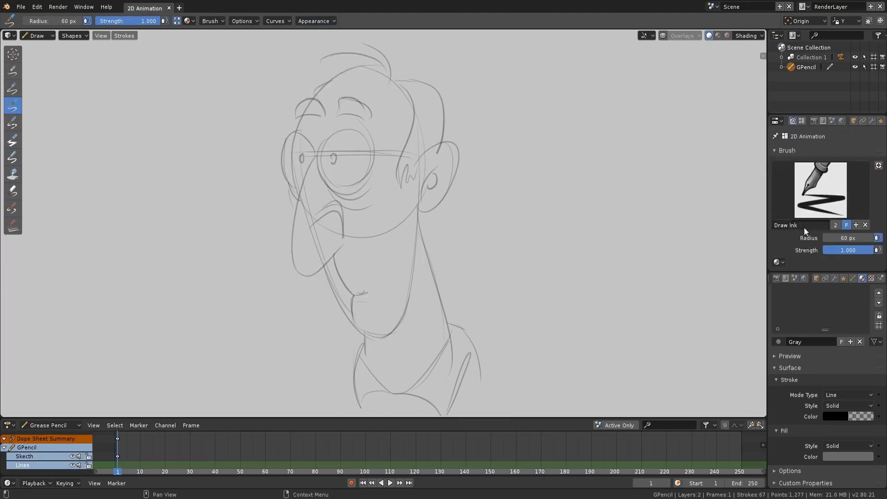
{"action": "left_click_drag", "start_coordinate": [803, 272], "coordinate": [797, 336]}
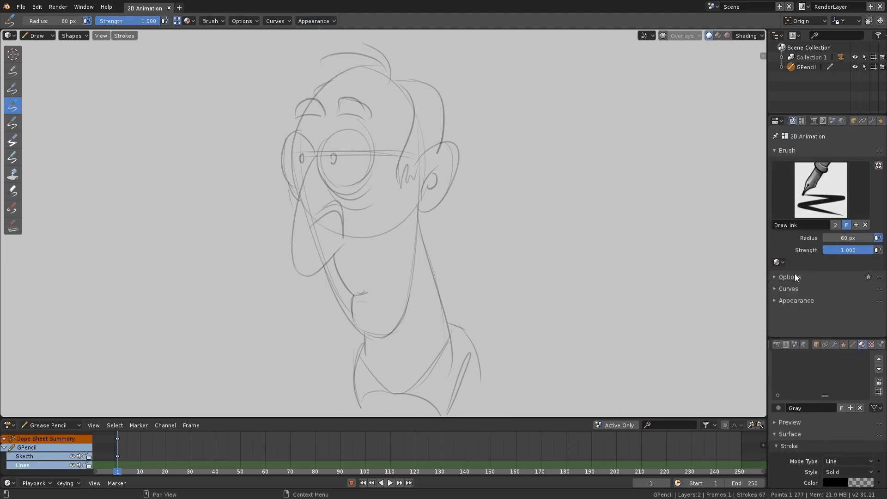
{"action": "left_click", "coordinate": [798, 277]}
{"action": "scroll", "coordinate": [796, 124], "scroll_direction": "down", "scroll_amount": 3}
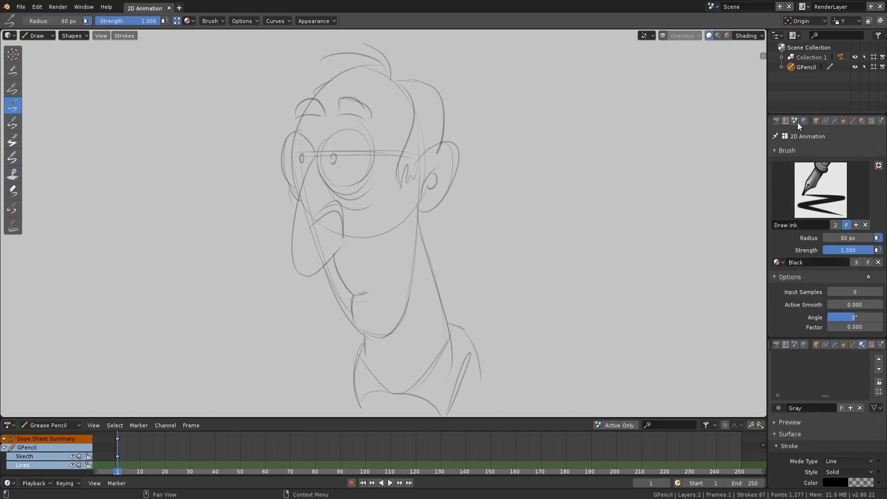
{"action": "left_click", "coordinate": [851, 122]}
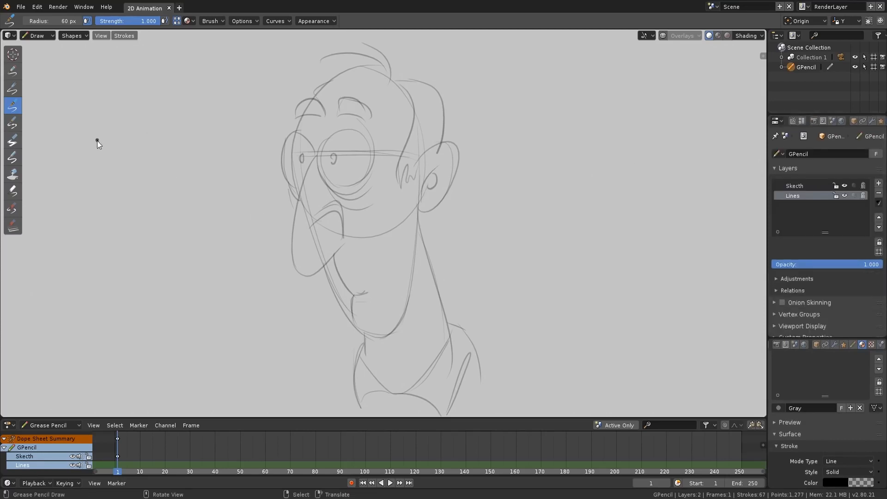
Draw two wavy test strokes beside the sketch with the Draw Ink brush, the second at a radius of 116 px.
{"action": "mouse_move", "coordinate": [98, 143]}
{"action": "left_mouse_down"}
{"action": "mouse_move", "coordinate": [168, 125]}
{"action": "mouse_move", "coordinate": [202, 84]}
{"action": "left_mouse_up"}
{"action": "left_click_drag", "start_coordinate": [69, 21], "coordinate": [94, 24]}
{"action": "mouse_move", "coordinate": [114, 186]}
{"action": "left_mouse_down"}
{"action": "mouse_move", "coordinate": [170, 168]}
{"action": "mouse_move", "coordinate": [216, 117]}
{"action": "left_mouse_up"}
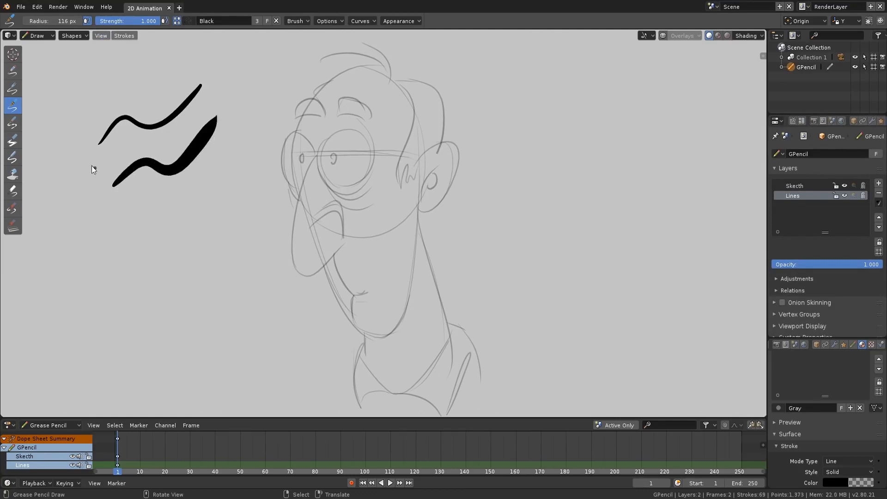
Draw one wavy test stroke below the ink samples with each of the three drawing brushes following Draw Ink.
{"action": "left_click", "coordinate": [12, 123]}
{"action": "mouse_move", "coordinate": [132, 225]}
{"action": "left_mouse_down"}
{"action": "mouse_move", "coordinate": [177, 216]}
{"action": "mouse_move", "coordinate": [227, 164]}
{"action": "left_mouse_up"}
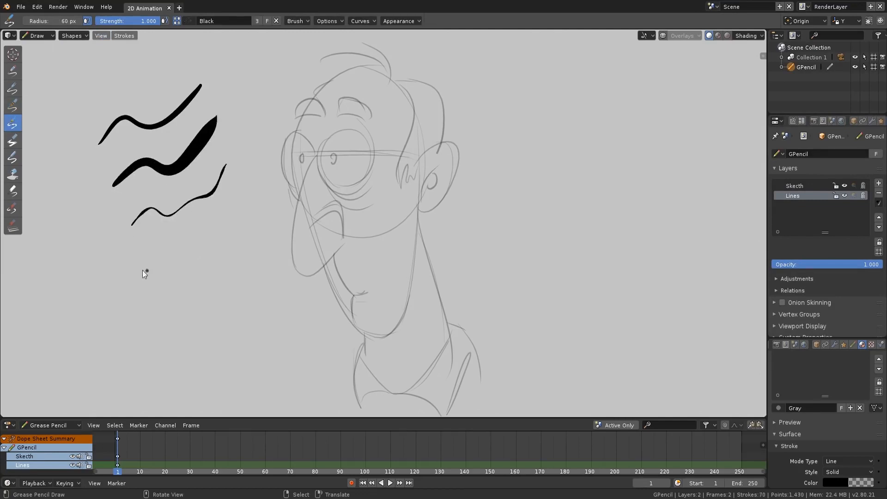
{"action": "left_click", "coordinate": [12, 140]}
{"action": "left_click_drag", "start_coordinate": [152, 276], "coordinate": [257, 187]}
{"action": "left_click", "coordinate": [12, 158]}
{"action": "left_click_drag", "start_coordinate": [169, 316], "coordinate": [274, 242]}
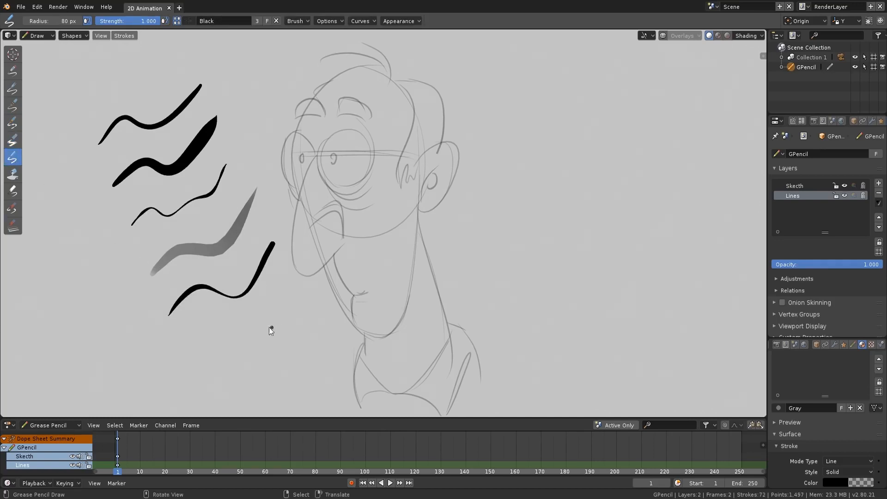
Erase all the test strokes beside the character, trying each of the three eraser brushes.
{"action": "left_click", "coordinate": [12, 190]}
{"action": "mouse_move", "coordinate": [98, 138]}
{"action": "left_mouse_down"}
{"action": "mouse_move", "coordinate": [134, 122]}
{"action": "mouse_move", "coordinate": [116, 127]}
{"action": "mouse_move", "coordinate": [142, 128]}
{"action": "left_mouse_up"}
{"action": "left_click", "coordinate": [12, 207]}
{"action": "left_click_drag", "start_coordinate": [104, 190], "coordinate": [187, 156]}
{"action": "left_click", "coordinate": [13, 225]}
{"action": "mouse_move", "coordinate": [233, 317]}
{"action": "left_mouse_down"}
{"action": "mouse_move", "coordinate": [169, 98]}
{"action": "mouse_move", "coordinate": [98, 146]}
{"action": "left_mouse_up"}
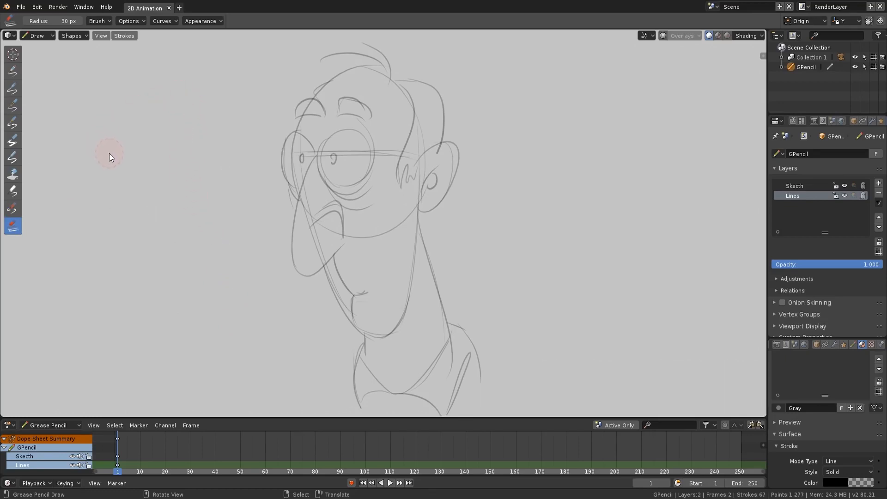
Ink the eyebrows, round eyes, pupils and under-eye creases on the Lines layer with the Draw Ink brush at 60 px radius.
{"action": "left_click", "coordinate": [12, 106]}
{"action": "left_click_drag", "start_coordinate": [295, 116], "coordinate": [328, 110]}
{"action": "mouse_move", "coordinate": [295, 113]}
{"action": "left_mouse_down"}
{"action": "mouse_move", "coordinate": [323, 114]}
{"action": "mouse_move", "coordinate": [343, 97]}
{"action": "mouse_move", "coordinate": [370, 118]}
{"action": "left_mouse_up"}
{"action": "left_click_drag", "start_coordinate": [337, 112], "coordinate": [370, 119]}
{"action": "left_click_drag", "start_coordinate": [300, 115], "coordinate": [286, 137]}
{"action": "mouse_move", "coordinate": [316, 153]}
{"action": "left_mouse_down"}
{"action": "mouse_move", "coordinate": [300, 188]}
{"action": "mouse_move", "coordinate": [303, 162]}
{"action": "left_mouse_up"}
{"action": "mouse_move", "coordinate": [332, 153]}
{"action": "left_mouse_down"}
{"action": "mouse_move", "coordinate": [337, 164]}
{"action": "mouse_move", "coordinate": [332, 161]}
{"action": "left_mouse_up"}
{"action": "mouse_move", "coordinate": [368, 180]}
{"action": "left_mouse_down"}
{"action": "mouse_move", "coordinate": [334, 188]}
{"action": "mouse_move", "coordinate": [368, 183]}
{"action": "mouse_move", "coordinate": [368, 196]}
{"action": "left_mouse_up"}
{"action": "left_click_drag", "start_coordinate": [329, 190], "coordinate": [369, 210]}
Ink the long nose and nostril, the mouth, the jaw and chin, and both sides of the neck.
{"action": "mouse_move", "coordinate": [313, 236]}
{"action": "left_mouse_down"}
{"action": "mouse_move", "coordinate": [343, 237]}
{"action": "mouse_move", "coordinate": [337, 211]}
{"action": "left_mouse_up"}
{"action": "mouse_move", "coordinate": [343, 237]}
{"action": "left_mouse_down"}
{"action": "mouse_move", "coordinate": [295, 263]}
{"action": "mouse_move", "coordinate": [317, 156]}
{"action": "left_mouse_up"}
{"action": "key", "text": "ctrl+z"}
{"action": "mouse_move", "coordinate": [317, 154]}
{"action": "left_mouse_down"}
{"action": "mouse_move", "coordinate": [301, 191]}
{"action": "mouse_move", "coordinate": [343, 236]}
{"action": "mouse_move", "coordinate": [353, 293]}
{"action": "mouse_move", "coordinate": [370, 291]}
{"action": "left_mouse_up"}
{"action": "left_click_drag", "start_coordinate": [353, 295], "coordinate": [350, 311]}
{"action": "mouse_move", "coordinate": [323, 269]}
{"action": "left_mouse_down"}
{"action": "mouse_move", "coordinate": [411, 258]}
{"action": "mouse_move", "coordinate": [414, 229]}
{"action": "left_mouse_up"}
{"action": "left_click_drag", "start_coordinate": [363, 334], "coordinate": [366, 358]}
{"action": "left_click_drag", "start_coordinate": [421, 210], "coordinate": [447, 327]}
Ink the ear with its inner folds, the sideburn and the hair at the back of the head.
{"action": "left_click_drag", "start_coordinate": [413, 178], "coordinate": [420, 208]}
{"action": "left_click_drag", "start_coordinate": [444, 160], "coordinate": [429, 196]}
{"action": "mouse_move", "coordinate": [435, 170]}
{"action": "left_mouse_down"}
{"action": "mouse_move", "coordinate": [438, 186]}
{"action": "mouse_move", "coordinate": [412, 187]}
{"action": "left_mouse_up"}
{"action": "left_click_drag", "start_coordinate": [403, 149], "coordinate": [405, 88]}
{"action": "mouse_move", "coordinate": [399, 78]}
{"action": "left_mouse_down"}
{"action": "mouse_move", "coordinate": [437, 90]}
{"action": "mouse_move", "coordinate": [441, 138]}
{"action": "left_mouse_up"}
Ink the loose hairs and skull outline at the top of the head, plus the shirt collar and shoulder.
{"action": "left_click_drag", "start_coordinate": [331, 56], "coordinate": [381, 74]}
{"action": "left_click_drag", "start_coordinate": [365, 41], "coordinate": [394, 74]}
{"action": "left_click_drag", "start_coordinate": [314, 94], "coordinate": [383, 67]}
{"action": "left_click_drag", "start_coordinate": [388, 70], "coordinate": [406, 90]}
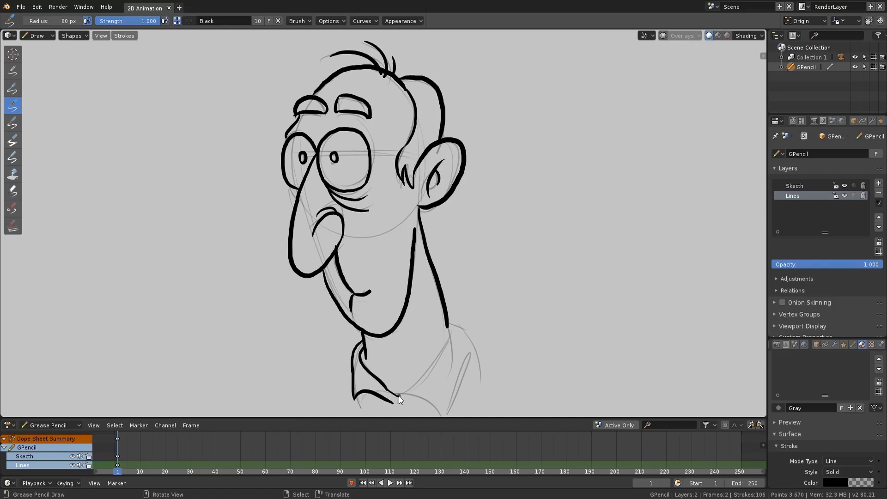
{"action": "left_click_drag", "start_coordinate": [403, 396], "coordinate": [451, 318]}
{"action": "left_click_drag", "start_coordinate": [448, 327], "coordinate": [474, 347]}
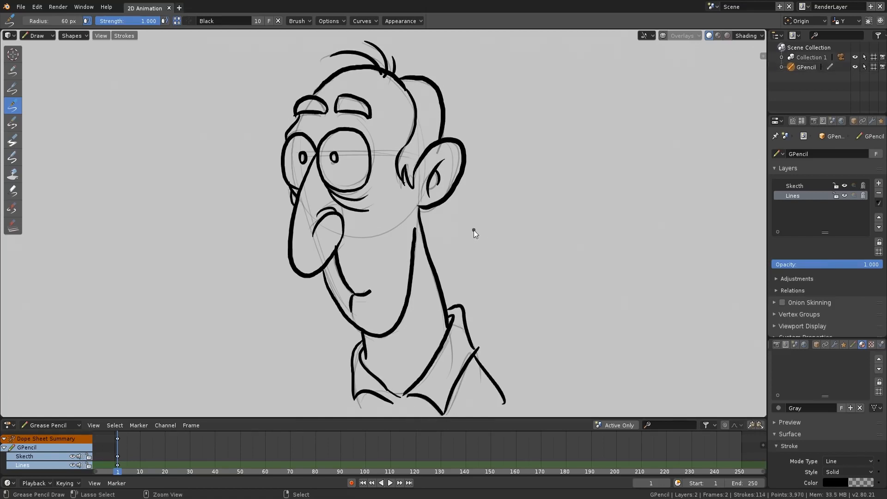
Switch to Sculpt Mode, lock the Skecth layer and smooth the inked nose and mouth lines.
{"action": "left_click", "coordinate": [40, 37]}
{"action": "left_click", "coordinate": [47, 68]}
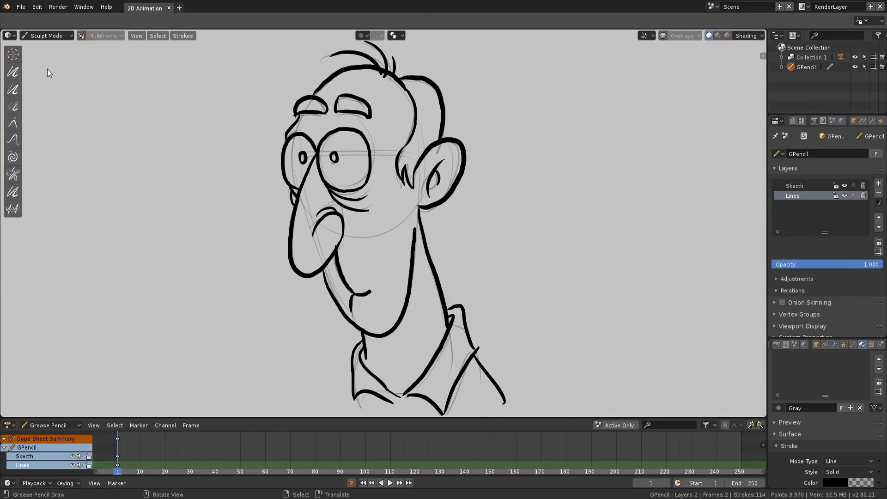
{"action": "left_click_drag", "start_coordinate": [294, 263], "coordinate": [289, 227]}
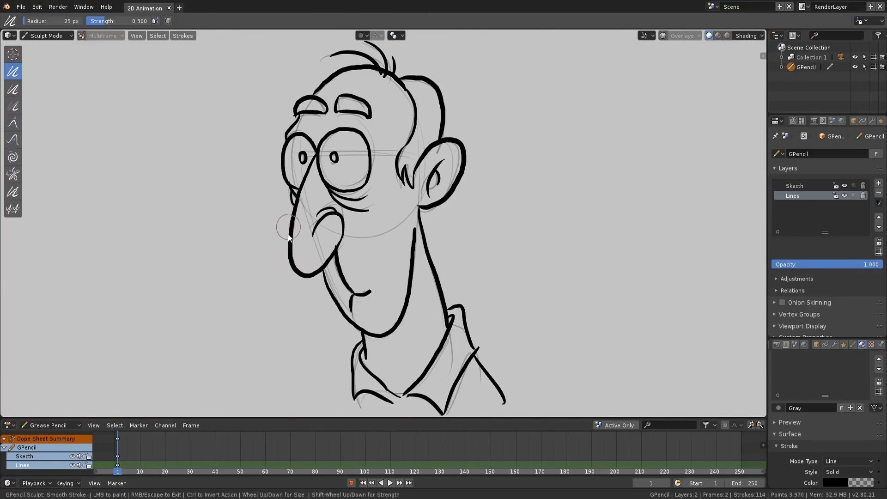
{"action": "left_click", "coordinate": [835, 185]}
{"action": "left_click_drag", "start_coordinate": [332, 248], "coordinate": [351, 291]}
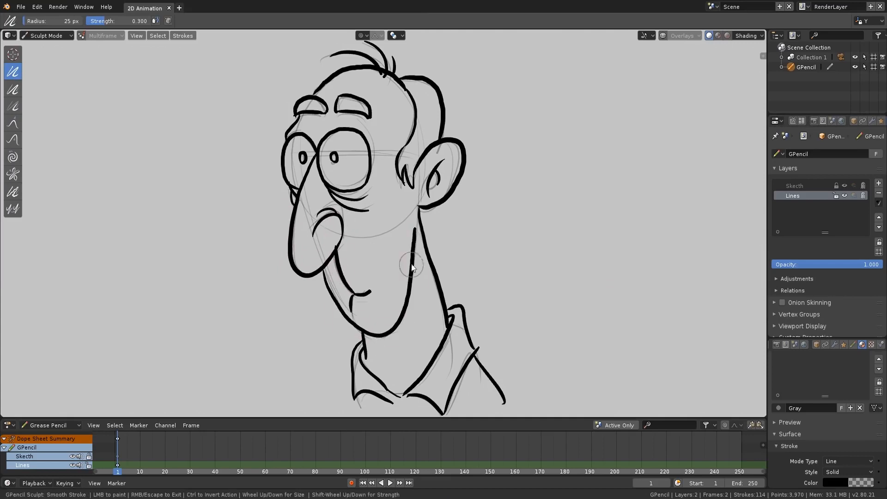
Raise the Smooth brush strength to 0.510 and smooth the head, eye, collar and neck lines.
{"action": "scroll", "coordinate": [441, 174], "scroll_direction": "up", "scroll_amount": 20, "text": "shift"}
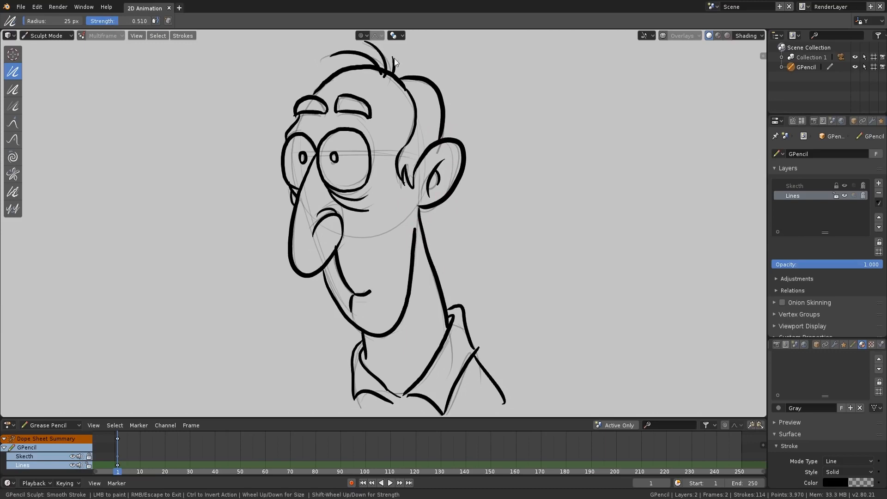
{"action": "mouse_move", "coordinate": [331, 79]}
{"action": "left_mouse_down"}
{"action": "mouse_move", "coordinate": [284, 148]}
{"action": "mouse_move", "coordinate": [333, 159]}
{"action": "mouse_move", "coordinate": [367, 147]}
{"action": "mouse_move", "coordinate": [345, 194]}
{"action": "mouse_move", "coordinate": [294, 193]}
{"action": "left_mouse_up"}
{"action": "left_click_drag", "start_coordinate": [461, 308], "coordinate": [444, 404]}
{"action": "mouse_move", "coordinate": [379, 387]}
{"action": "left_mouse_down"}
{"action": "mouse_move", "coordinate": [358, 349]}
{"action": "mouse_move", "coordinate": [363, 340]}
{"action": "left_mouse_up"}
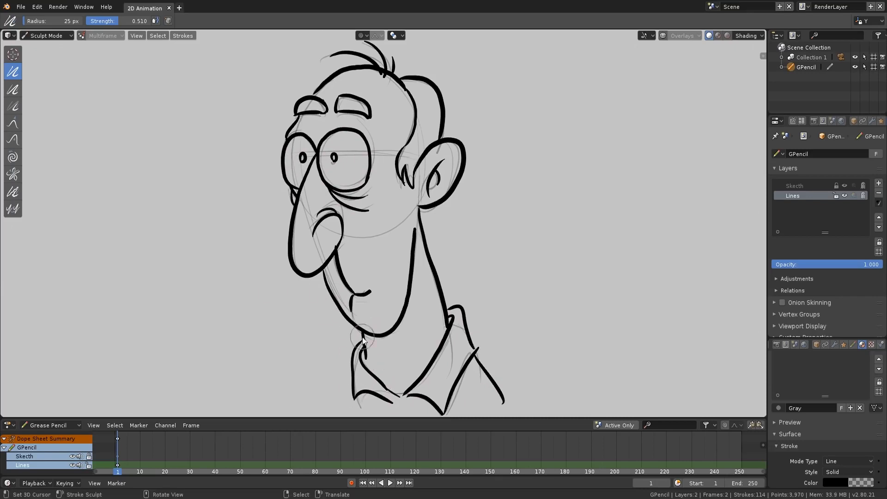
Enable proportional editing and use the Push brush at 85 px radius to reshape the eyes, eyebrow, ear, back hair and collar.
{"action": "left_click", "coordinate": [13, 139]}
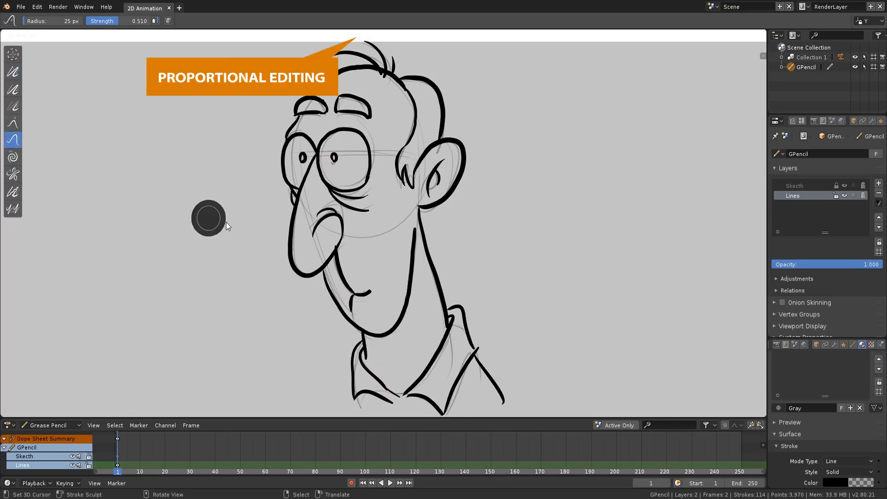
{"action": "left_click", "coordinate": [360, 35]}
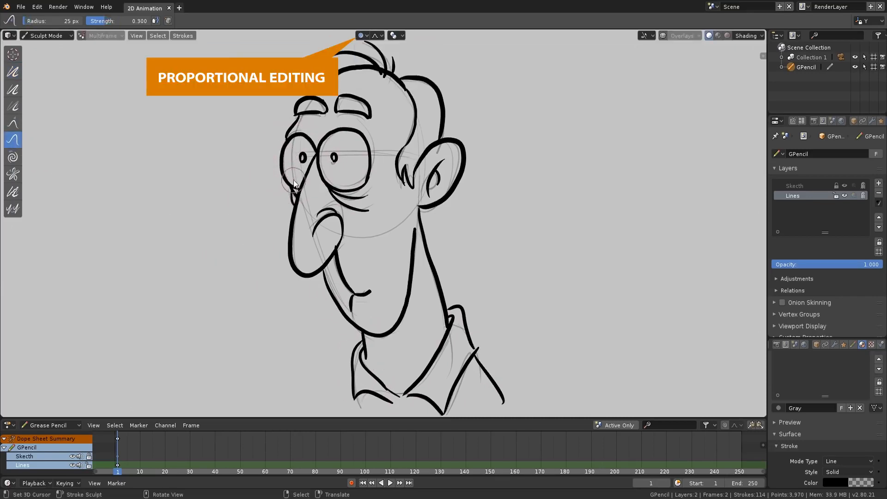
{"action": "key", "text": "f"}
{"action": "left_click", "coordinate": [368, 170]}
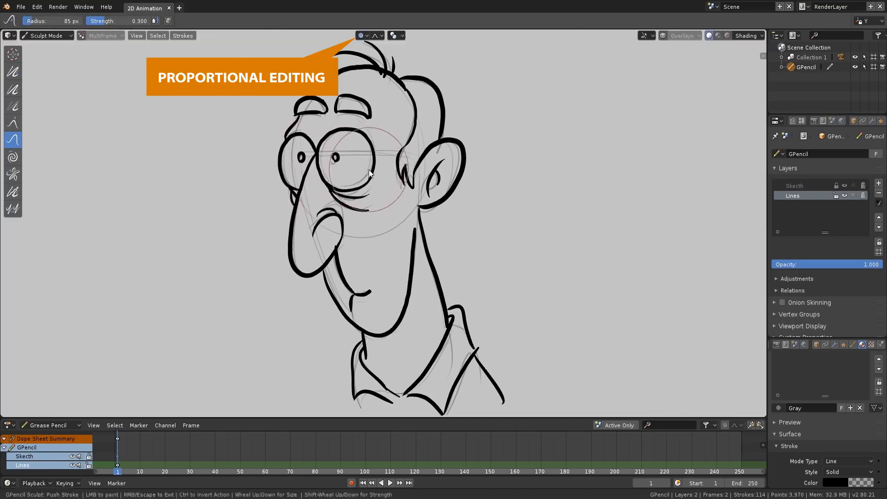
{"action": "left_click_drag", "start_coordinate": [312, 121], "coordinate": [304, 115]}
{"action": "left_click_drag", "start_coordinate": [448, 166], "coordinate": [455, 182]}
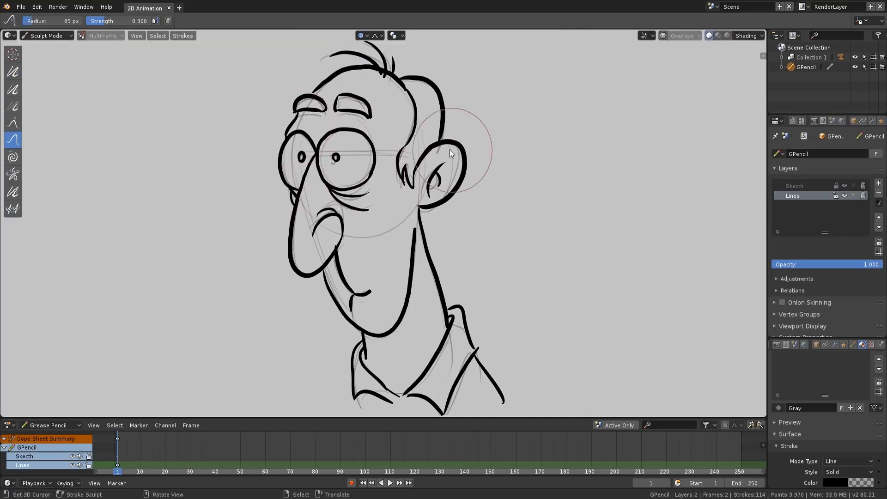
{"action": "left_click_drag", "start_coordinate": [430, 122], "coordinate": [447, 120]}
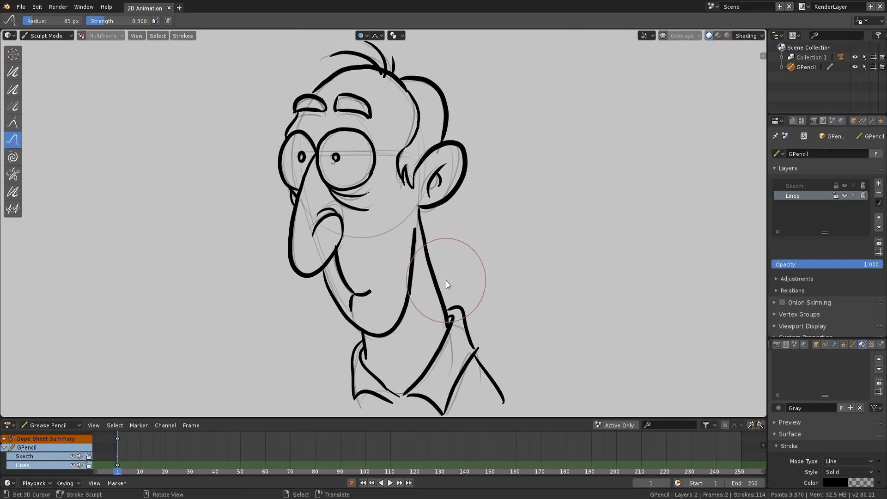
{"action": "left_click_drag", "start_coordinate": [447, 301], "coordinate": [449, 327]}
Reshape the neck, jaw, chin and collar lines with the Push brush at smaller radii of 35 px and 43 px.
{"action": "key", "text": "f"}
{"action": "left_click", "coordinate": [426, 250]}
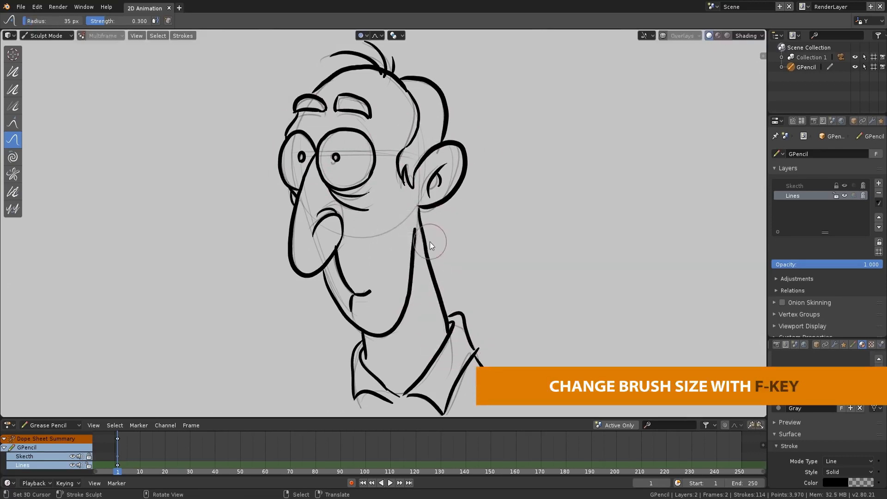
{"action": "key", "text": "f"}
{"action": "left_click", "coordinate": [429, 239]}
{"action": "key", "text": "f"}
{"action": "left_click", "coordinate": [339, 309]}
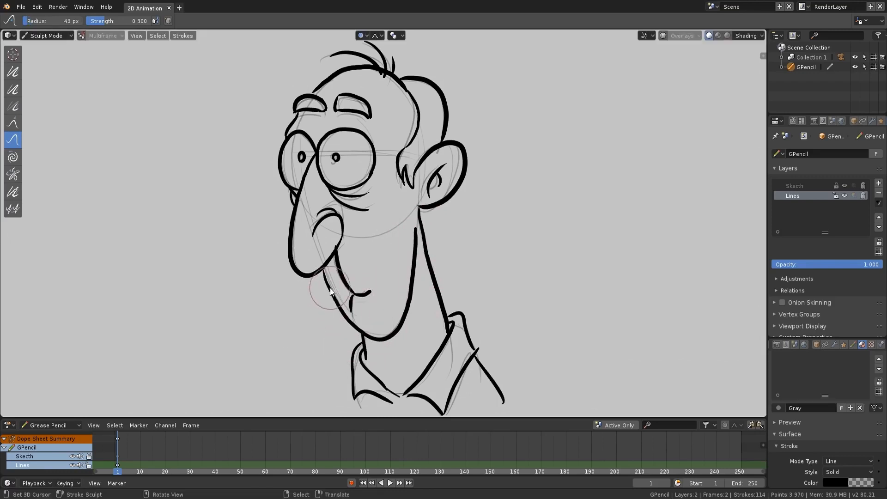
{"action": "mouse_move", "coordinate": [355, 383]}
{"action": "left_mouse_down"}
{"action": "mouse_move", "coordinate": [349, 373]}
{"action": "mouse_move", "coordinate": [399, 393]}
{"action": "left_mouse_up"}
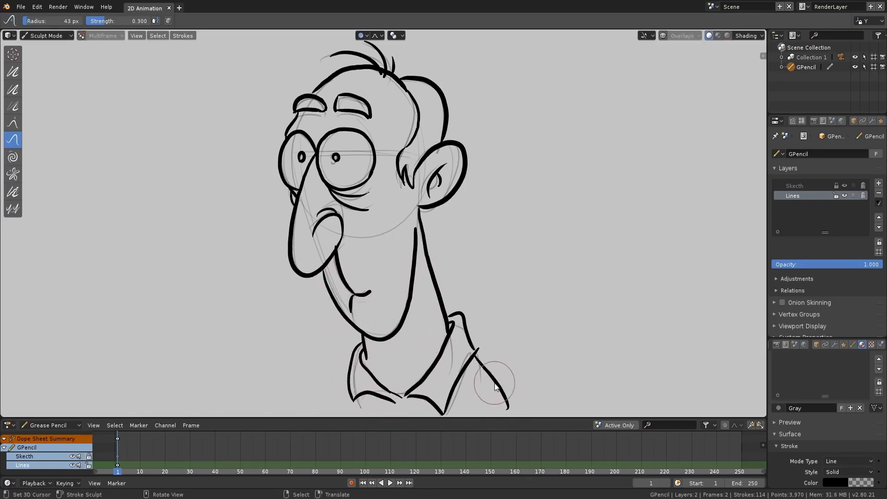
Thicken the nose, ear and back hair lines with the Thickness sculpt brush, lowering its strength to 0.245.
{"action": "left_click", "coordinate": [12, 89]}
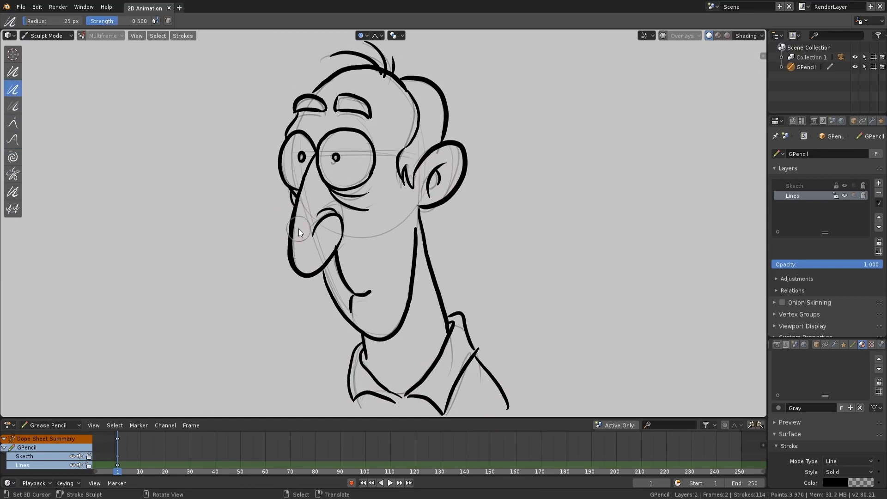
{"action": "left_click_drag", "start_coordinate": [290, 229], "coordinate": [310, 280]}
{"action": "left_click_drag", "start_coordinate": [462, 149], "coordinate": [444, 201]}
{"action": "left_click_drag", "start_coordinate": [421, 80], "coordinate": [446, 121]}
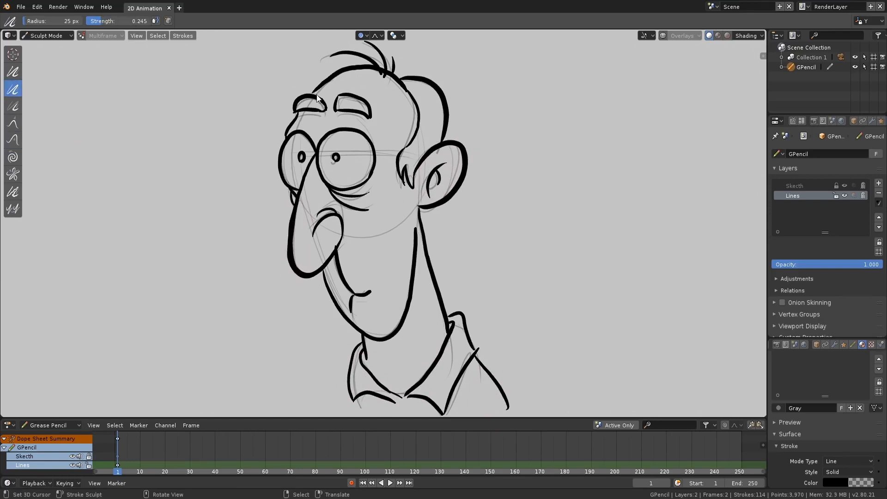
Thicken the shoulder, chin, mouth and eye outlines with the Thickness brush at 0.245 strength.
{"action": "left_click_drag", "start_coordinate": [478, 354], "coordinate": [509, 405]}
{"action": "left_click_drag", "start_coordinate": [413, 278], "coordinate": [375, 342]}
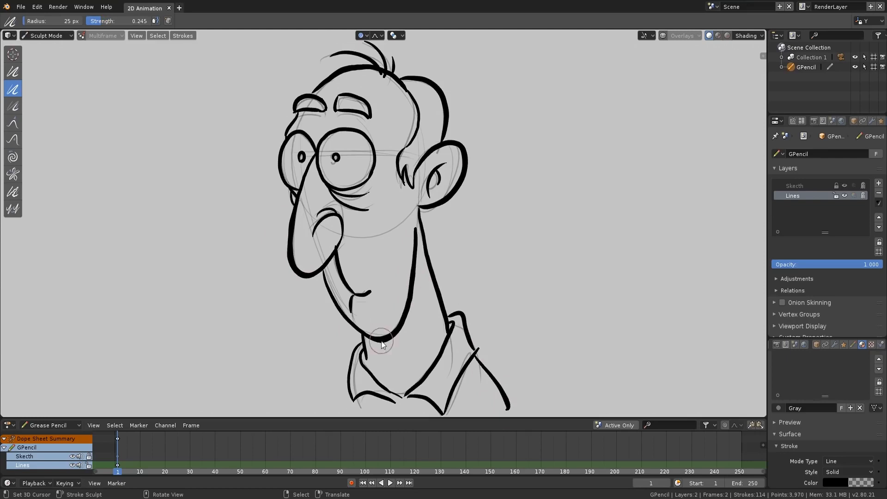
{"action": "left_click_drag", "start_coordinate": [339, 262], "coordinate": [363, 298]}
{"action": "left_click_drag", "start_coordinate": [366, 177], "coordinate": [361, 157]}
{"action": "left_click_drag", "start_coordinate": [285, 152], "coordinate": [286, 178]}
Hide the Skecth layer and switch the Grease Pencil object to Edit Mode.
{"action": "left_click", "coordinate": [844, 185]}
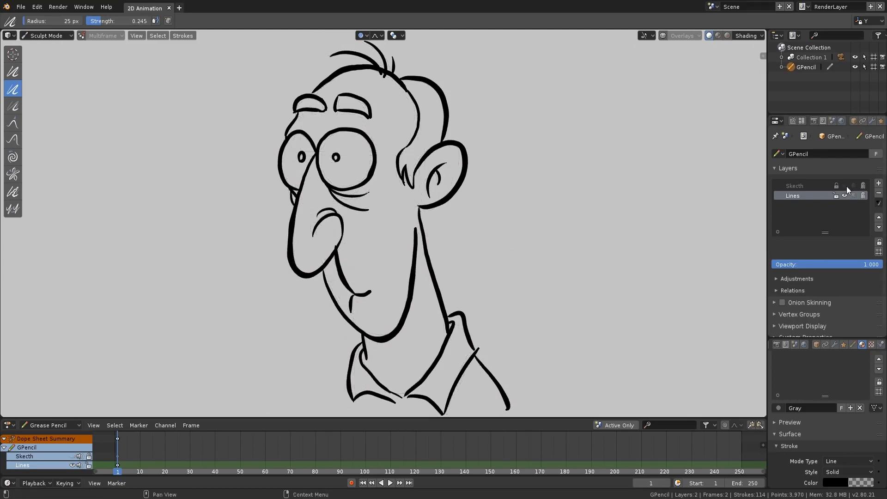
{"action": "left_click", "coordinate": [56, 36]}
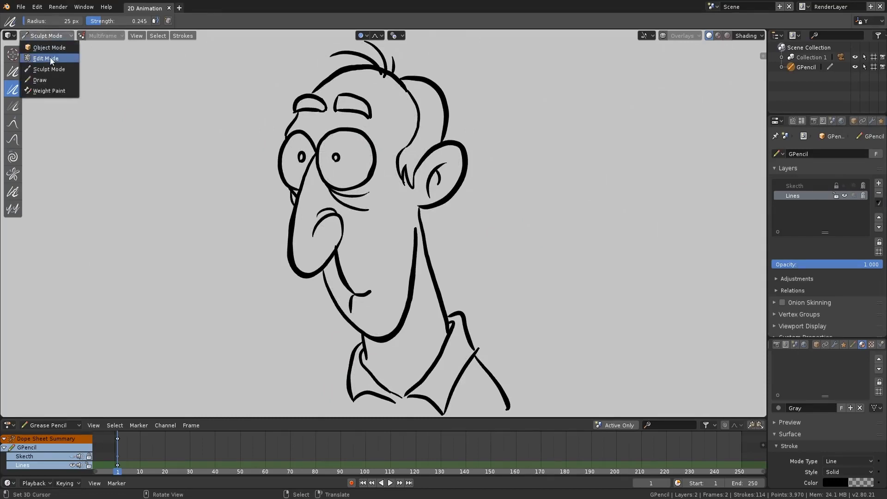
{"action": "left_click", "coordinate": [55, 62]}
Delete the stray points near the bottom tip of the nose on the Lines layer.
{"action": "scroll", "coordinate": [339, 281], "scroll_direction": "up", "scroll_amount": 8}
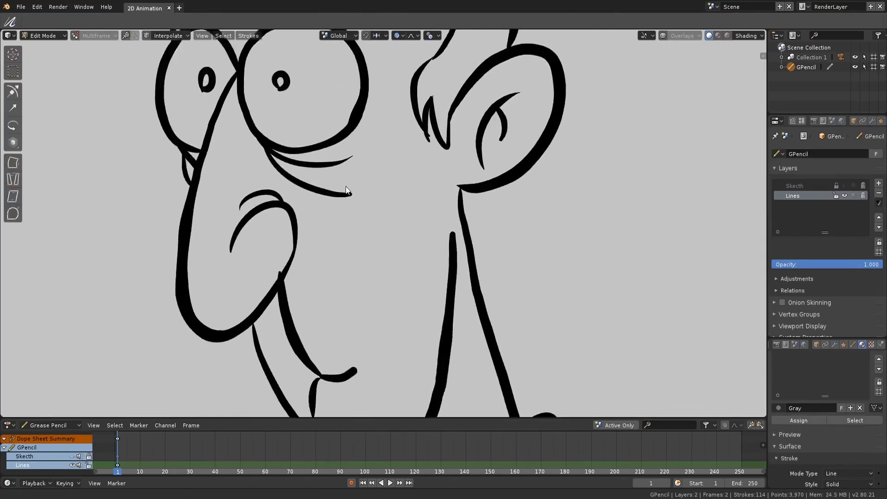
{"action": "left_click", "coordinate": [212, 317], "text": "shift"}
{"action": "key", "text": "x"}
{"action": "left_click", "coordinate": [213, 310]}
{"action": "key", "text": "x"}
{"action": "left_click", "coordinate": [209, 312]}
{"action": "right_click", "coordinate": [211, 316]}
{"action": "key", "text": "x"}
{"action": "left_click", "coordinate": [211, 318]}
{"action": "scroll", "coordinate": [424, 231], "scroll_direction": "down", "scroll_amount": 3}
{"action": "scroll", "coordinate": [425, 231], "scroll_direction": "down", "scroll_amount": 4}
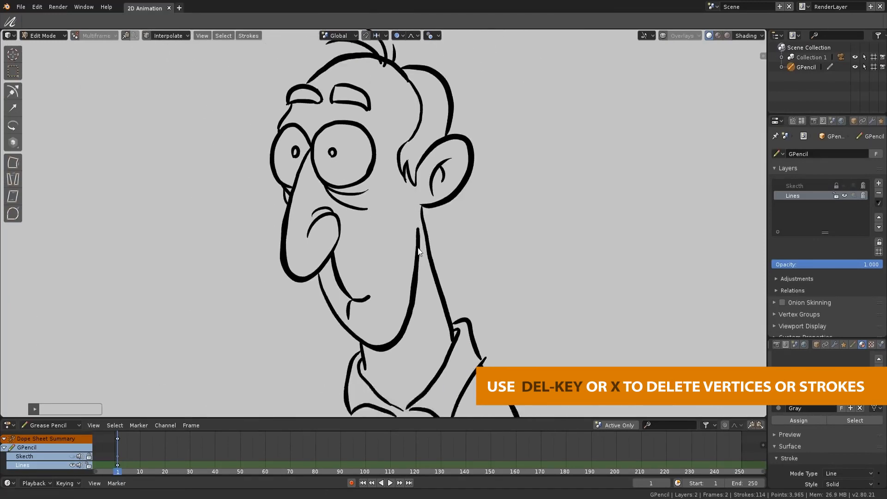
Select the outer ear stroke and shift it slightly with proportional editing.
{"action": "right_click", "coordinate": [462, 190]}
{"action": "key", "text": "g"}
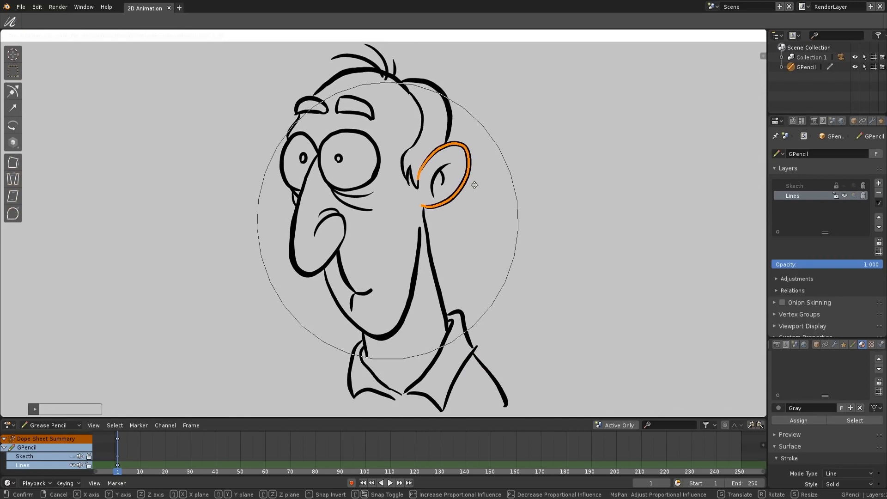
{"action": "left_click", "coordinate": [475, 185]}
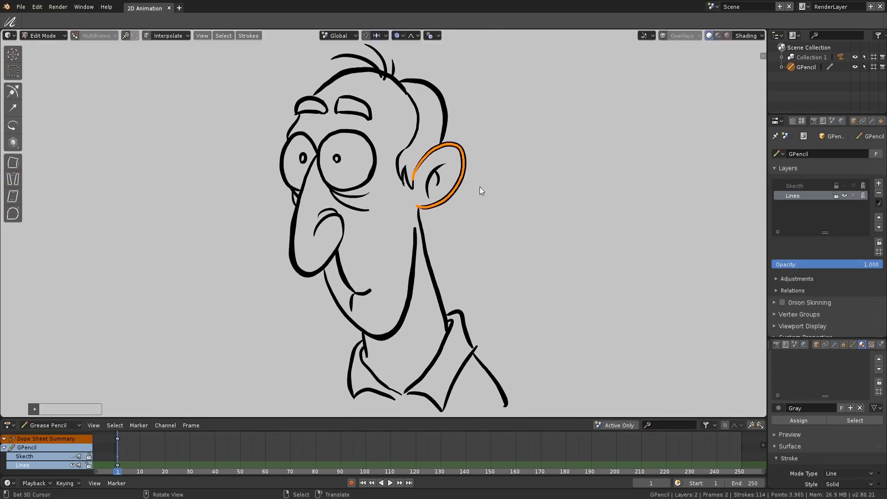
{"action": "key", "text": "g"}
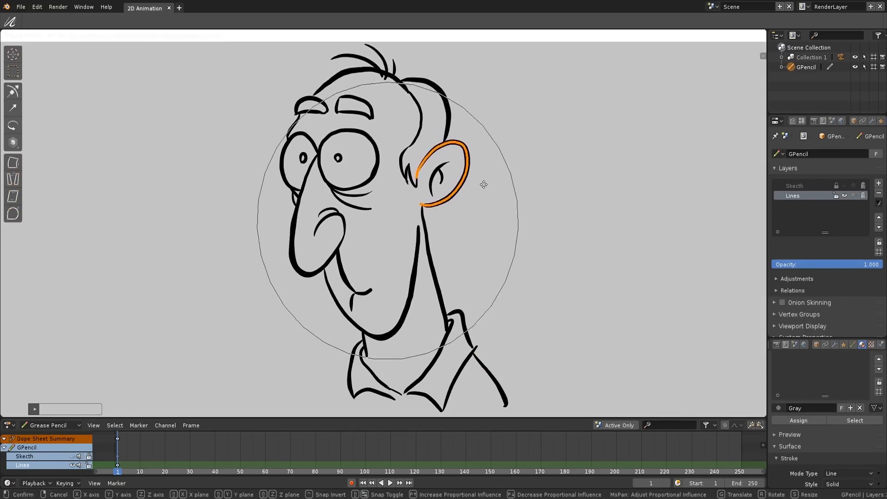
{"action": "left_click", "coordinate": [484, 187]}
Move the larger eye's outline slightly outward and down with proportional editing, finishing with nothing selected.
{"action": "left_click", "coordinate": [378, 154]}
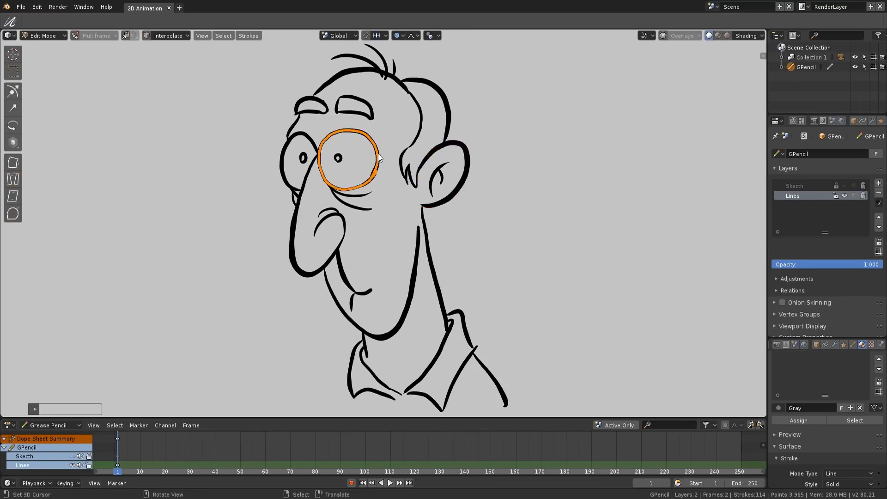
{"action": "key", "text": "g"}
{"action": "left_click", "coordinate": [384, 160]}
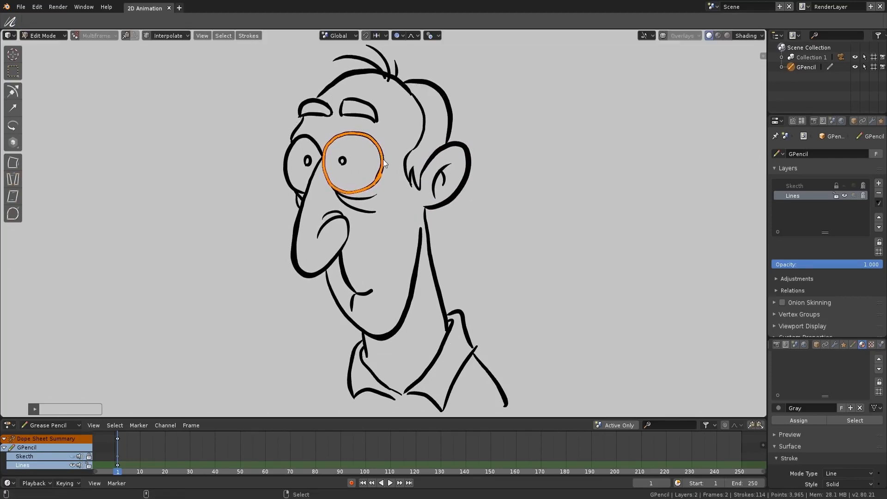
{"action": "left_click", "coordinate": [386, 167]}
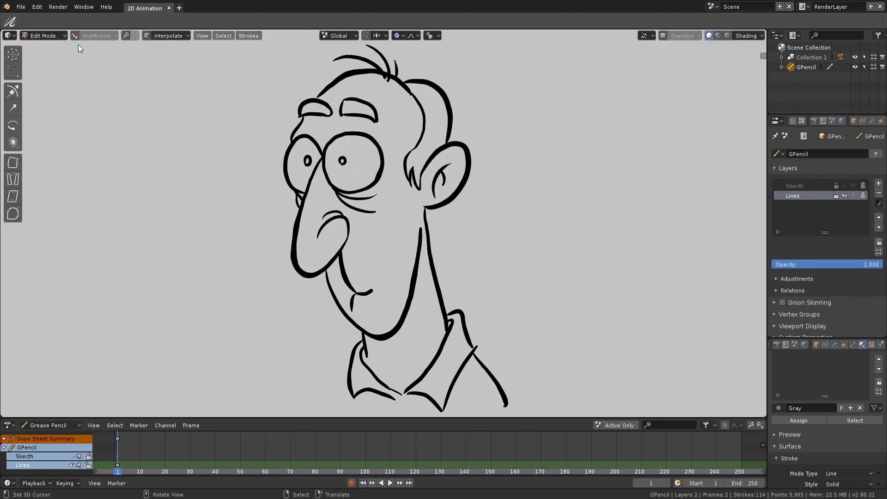
In Draw mode, ink the shirt's front edge, the placket curve and a small button below the collar with the 60 px brush.
{"action": "left_click", "coordinate": [51, 35]}
{"action": "left_click", "coordinate": [47, 80]}
{"action": "left_click", "coordinate": [12, 105]}
{"action": "scroll", "coordinate": [383, 286], "scroll_direction": "down", "scroll_amount": 2}
{"action": "left_click_drag", "start_coordinate": [351, 341], "coordinate": [346, 367]}
{"action": "left_click_drag", "start_coordinate": [384, 343], "coordinate": [379, 360]}
{"action": "left_click_drag", "start_coordinate": [386, 351], "coordinate": [386, 352]}
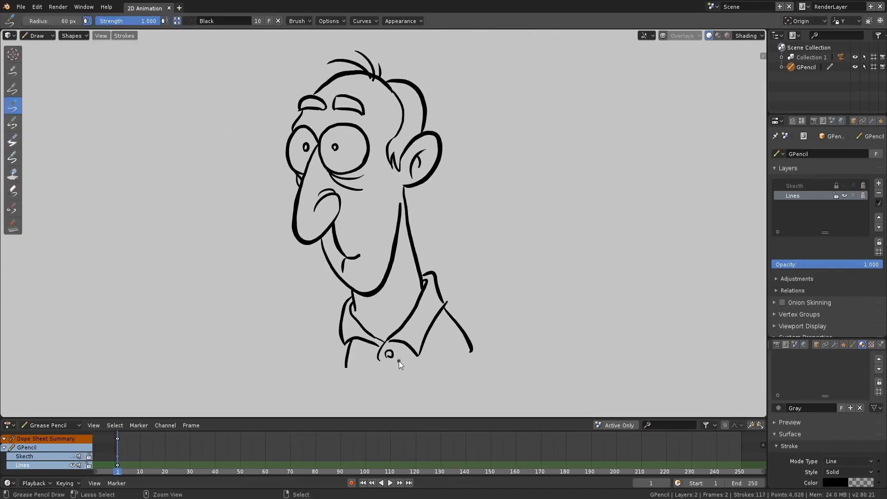
Add a new Grease Pencil material named Skin.
{"action": "middle_click_drag", "start_coordinate": [391, 362], "coordinate": [361, 373], "text": "shift"}
{"action": "scroll", "coordinate": [832, 373], "scroll_direction": "up", "scroll_amount": 3}
{"action": "left_click", "coordinate": [879, 377]}
{"action": "left_click", "coordinate": [826, 458]}
{"action": "scroll", "coordinate": [808, 435], "scroll_direction": "down", "scroll_amount": 1}
{"action": "double_click", "coordinate": [807, 435]}
{"action": "type", "text": "Skin"}
{"action": "key", "text": "Return"}
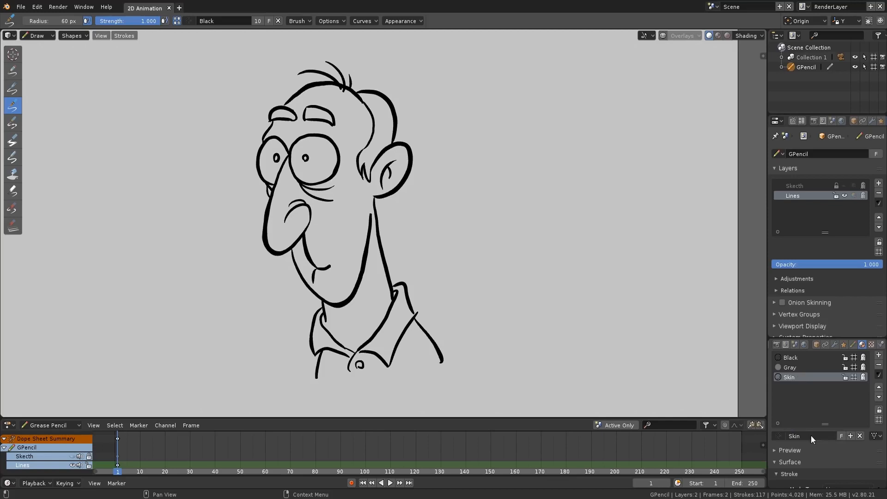
Give the Skin material an opaque tan fill and make its stroke fully transparent.
{"action": "scroll", "coordinate": [811, 436], "scroll_direction": "down", "scroll_amount": 4}
{"action": "left_click", "coordinate": [832, 457]}
{"action": "left_click", "coordinate": [813, 370]}
{"action": "left_click_drag", "start_coordinate": [812, 369], "coordinate": [815, 369]}
{"action": "left_click_drag", "start_coordinate": [866, 345], "coordinate": [866, 341]}
{"action": "left_click_drag", "start_coordinate": [803, 444], "coordinate": [849, 446]}
{"action": "left_click", "coordinate": [835, 419]}
{"action": "left_click_drag", "start_coordinate": [826, 404], "coordinate": [776, 403]}
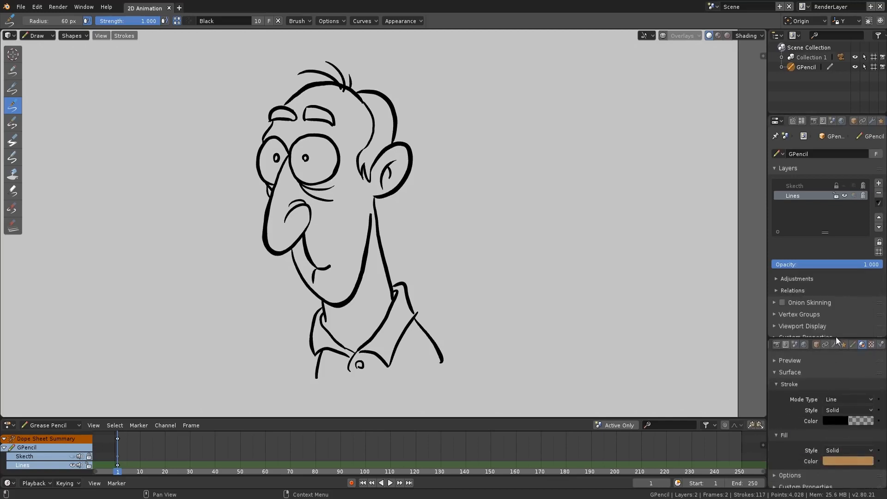
Enlarge the material settings area and add a new material named Eyes.
{"action": "left_click_drag", "start_coordinate": [836, 338], "coordinate": [835, 291]}
{"action": "scroll", "coordinate": [834, 342], "scroll_direction": "up", "scroll_amount": 6}
{"action": "left_click", "coordinate": [878, 331]}
{"action": "left_click", "coordinate": [796, 411]}
{"action": "double_click", "coordinate": [798, 363]}
{"action": "type", "text": "Eyes"}
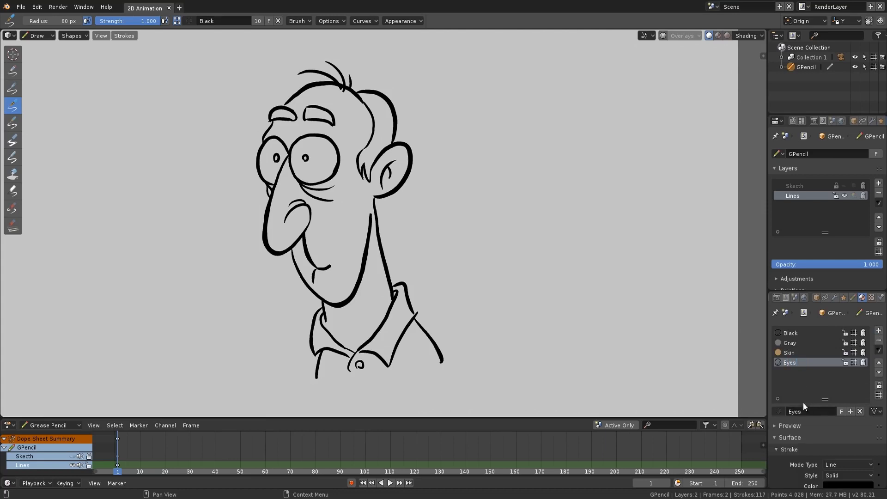
Give the Eyes material an opaque pale grey-green fill and make its stroke fully transparent.
{"action": "scroll", "coordinate": [805, 415], "scroll_direction": "down", "scroll_amount": 4}
{"action": "left_click", "coordinate": [835, 456]}
{"action": "left_click", "coordinate": [866, 321]}
{"action": "left_click_drag", "start_coordinate": [866, 320], "coordinate": [866, 331]}
{"action": "left_click_drag", "start_coordinate": [803, 442], "coordinate": [860, 441]}
{"action": "left_click", "coordinate": [845, 415]}
{"action": "left_click_drag", "start_coordinate": [829, 402], "coordinate": [793, 400]}
Add a material named Hair and give it a brown fill colour.
{"action": "scroll", "coordinate": [813, 411], "scroll_direction": "up", "scroll_amount": 4}
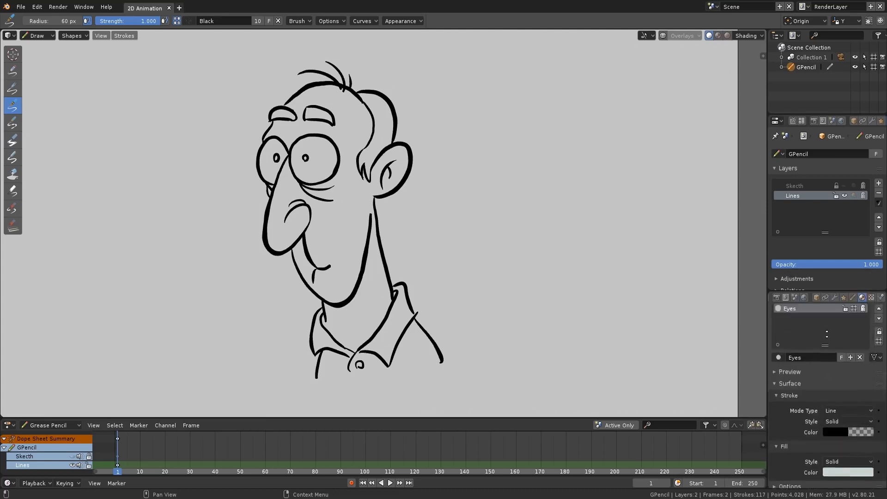
{"action": "key", "text": "Return"}
{"action": "scroll", "coordinate": [826, 406], "scroll_direction": "down", "scroll_amount": 4}
{"action": "left_click", "coordinate": [835, 457]}
{"action": "left_click", "coordinate": [866, 346]}
{"action": "left_click_drag", "start_coordinate": [824, 364], "coordinate": [821, 375]}
{"action": "left_click", "coordinate": [866, 361]}
{"action": "left_click", "coordinate": [829, 456]}
Add a new material named Shirt.
{"action": "scroll", "coordinate": [844, 342], "scroll_direction": "up", "scroll_amount": 4}
{"action": "left_click", "coordinate": [879, 330]}
{"action": "left_click", "coordinate": [800, 411]}
{"action": "double_click", "coordinate": [799, 382]}
{"action": "type", "text": "Shirt"}
{"action": "key", "text": "Return"}
Give the Shirt material an opaque green fill.
{"action": "scroll", "coordinate": [825, 425], "scroll_direction": "down", "scroll_amount": 4}
{"action": "left_click", "coordinate": [835, 456]}
{"action": "left_click", "coordinate": [866, 340]}
{"action": "mouse_move", "coordinate": [829, 336]}
{"action": "left_mouse_down"}
{"action": "mouse_move", "coordinate": [816, 370]}
{"action": "mouse_move", "coordinate": [816, 346]}
{"action": "left_mouse_up"}
{"action": "left_click_drag", "start_coordinate": [800, 442], "coordinate": [862, 441]}
{"action": "mouse_move", "coordinate": [866, 340]}
{"action": "left_mouse_down"}
{"action": "mouse_move", "coordinate": [866, 351]}
{"action": "mouse_move", "coordinate": [814, 335]}
{"action": "left_mouse_up"}
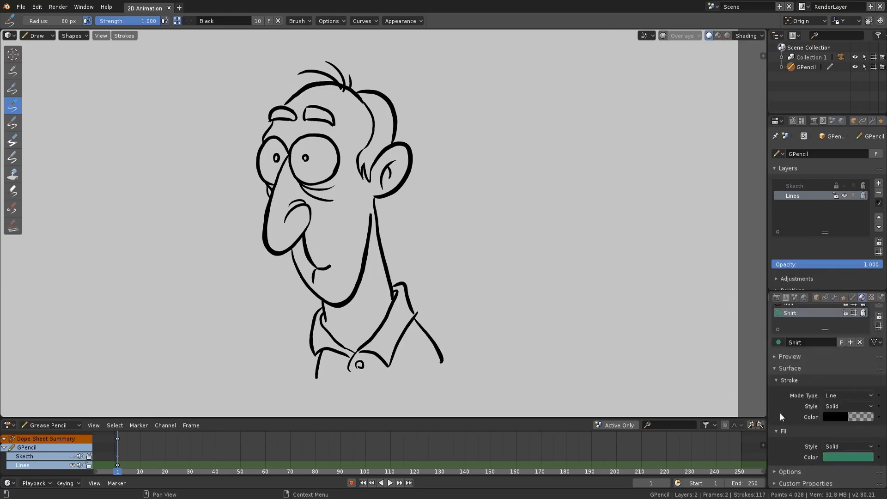
Reselect the Hair material and adjust its brown fill colour.
{"action": "scroll", "coordinate": [780, 393], "scroll_direction": "up", "scroll_amount": 2}
{"action": "left_click", "coordinate": [800, 319]}
{"action": "left_click", "coordinate": [835, 431]}
{"action": "scroll", "coordinate": [780, 418], "scroll_direction": "up", "scroll_amount": 3}
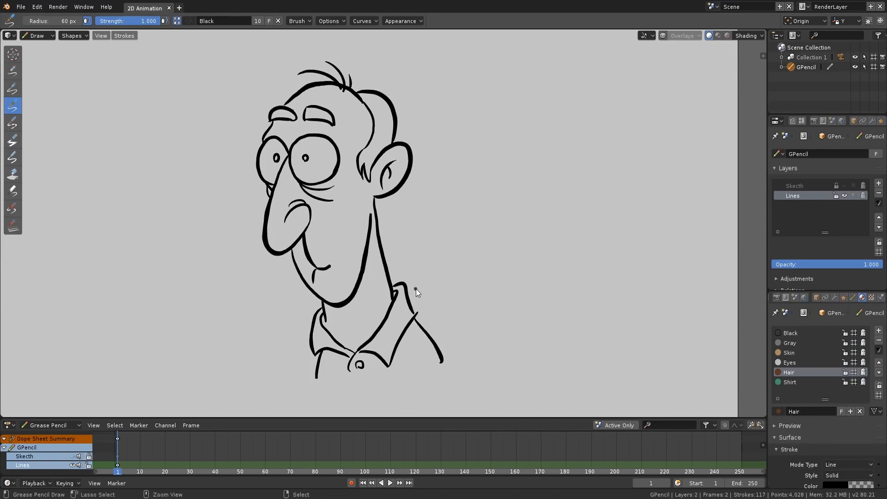
Add a layer named Colors and move it to the top of the layer order, above Skecth and Lines.
{"action": "left_click", "coordinate": [878, 183]}
{"action": "double_click", "coordinate": [805, 205]}
{"action": "type", "text": "Colors"}
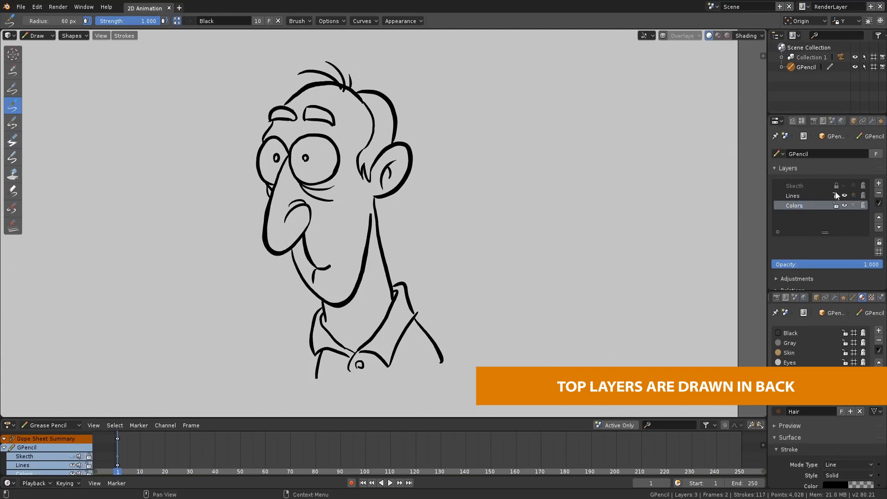
{"action": "left_click", "coordinate": [878, 217]}
{"action": "left_click", "coordinate": [879, 218]}
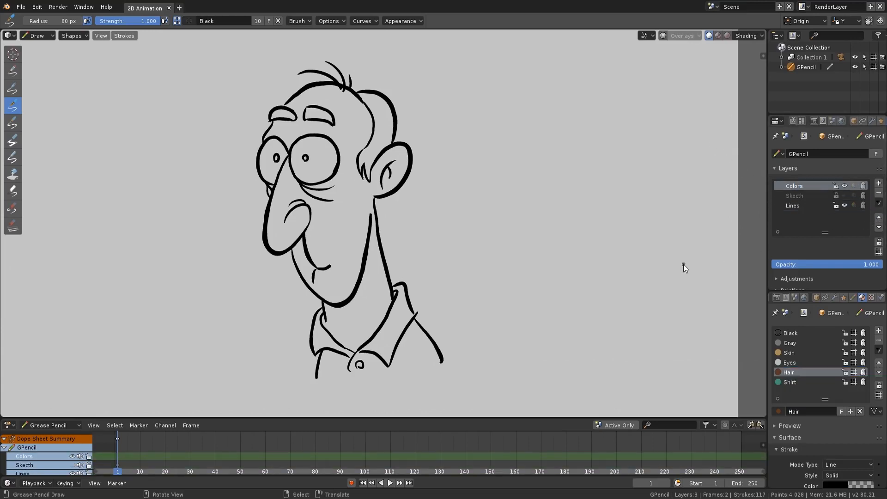
Fill both eyeballs using the Fill tool with the Eyes material and the boundary mode set to Control.
{"action": "left_click", "coordinate": [14, 175]}
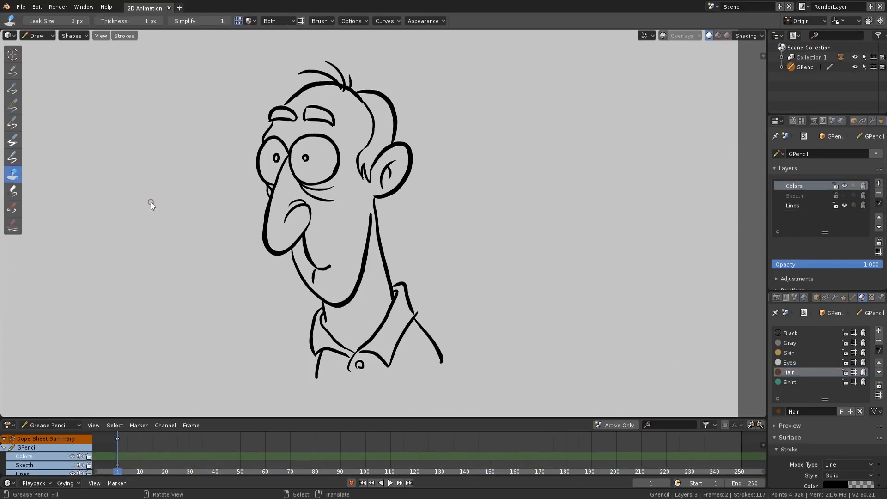
{"action": "left_click", "coordinate": [251, 21]}
{"action": "left_click", "coordinate": [289, 46]}
{"action": "left_click", "coordinate": [355, 23]}
{"action": "left_click", "coordinate": [365, 55]}
{"action": "left_click", "coordinate": [318, 153]}
{"action": "left_click", "coordinate": [274, 148]}
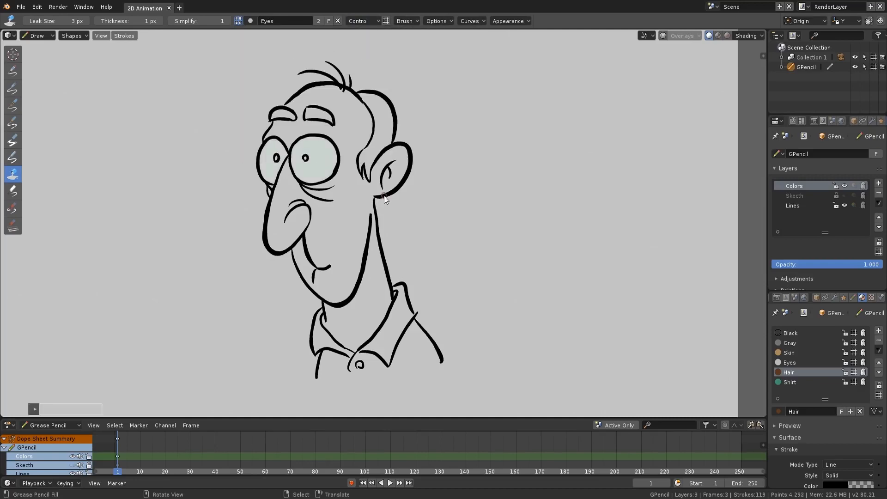
Close the shirt's open lower edge with a temporary boundary line and fill the shirt and collar with the Shirt material.
{"action": "left_click", "coordinate": [250, 21]}
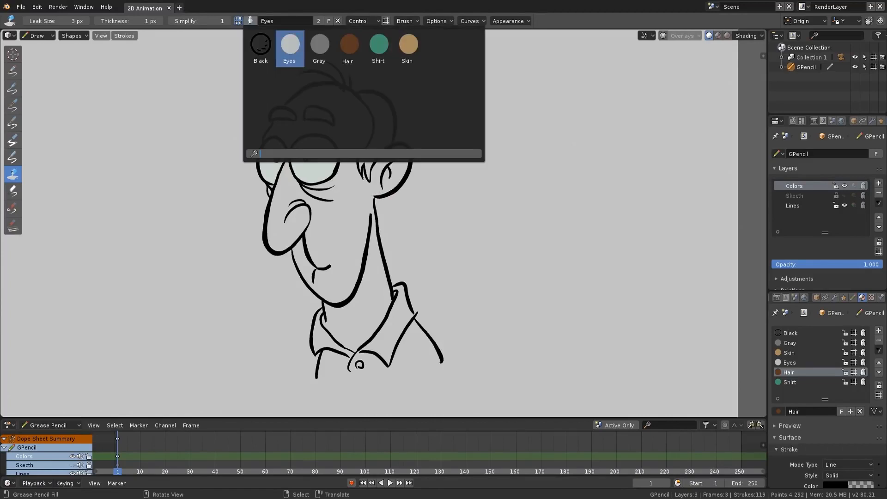
{"action": "left_click", "coordinate": [374, 52]}
{"action": "left_click", "coordinate": [393, 338]}
{"action": "key", "text": "ctrl+z"}
{"action": "scroll", "coordinate": [416, 307], "scroll_direction": "up", "scroll_amount": 4}
{"action": "scroll", "coordinate": [381, 257], "scroll_direction": "up", "scroll_amount": 3}
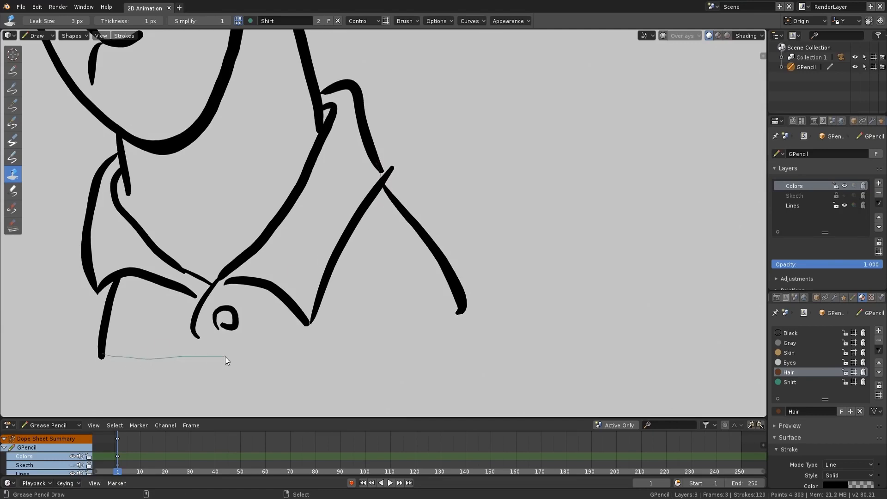
{"action": "scroll", "coordinate": [440, 229], "scroll_direction": "down", "scroll_amount": 6}
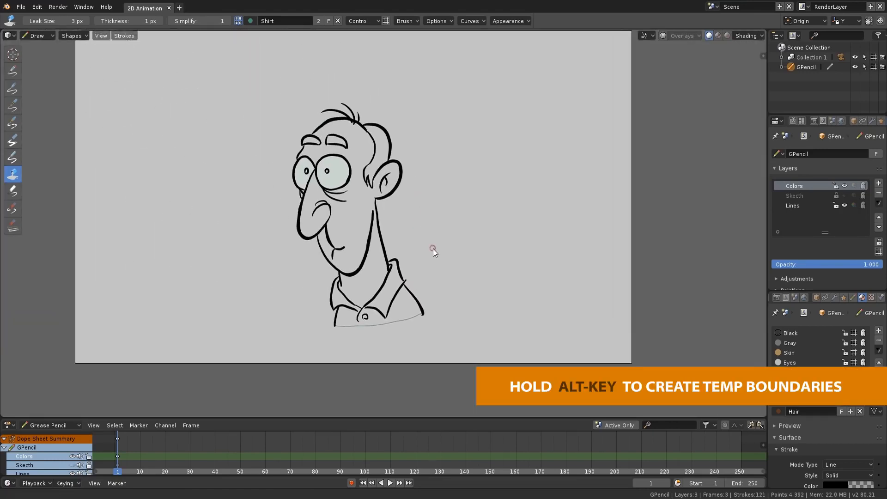
{"action": "left_click", "coordinate": [395, 306]}
{"action": "left_click", "coordinate": [407, 320]}
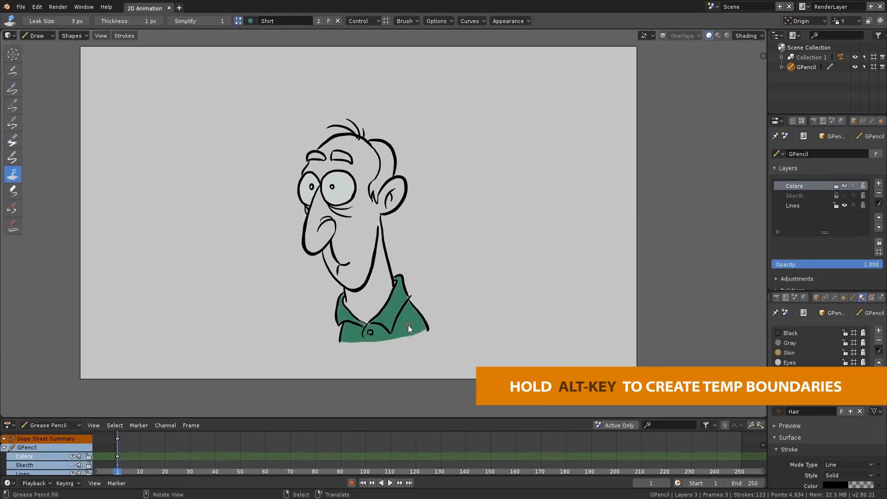
Cover the unfilled gaps along the collar edges with hand-drawn fill areas in the Shirt material.
{"action": "middle_click_drag", "start_coordinate": [401, 311], "coordinate": [411, 270], "text": "ctrl"}
{"action": "middle_click_drag", "start_coordinate": [418, 386], "coordinate": [386, 256], "text": "shift"}
{"action": "middle_click_drag", "start_coordinate": [388, 224], "coordinate": [394, 159], "text": "ctrl"}
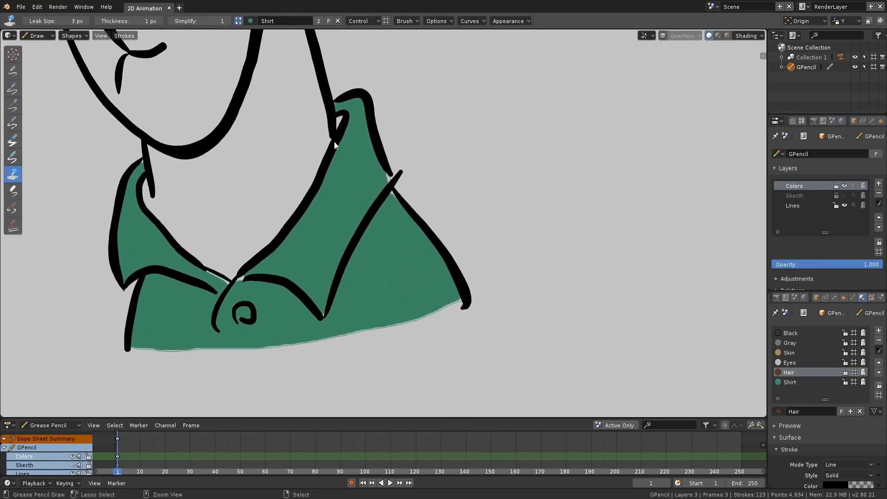
{"action": "left_click_drag", "start_coordinate": [345, 103], "coordinate": [351, 149], "text": "ctrl"}
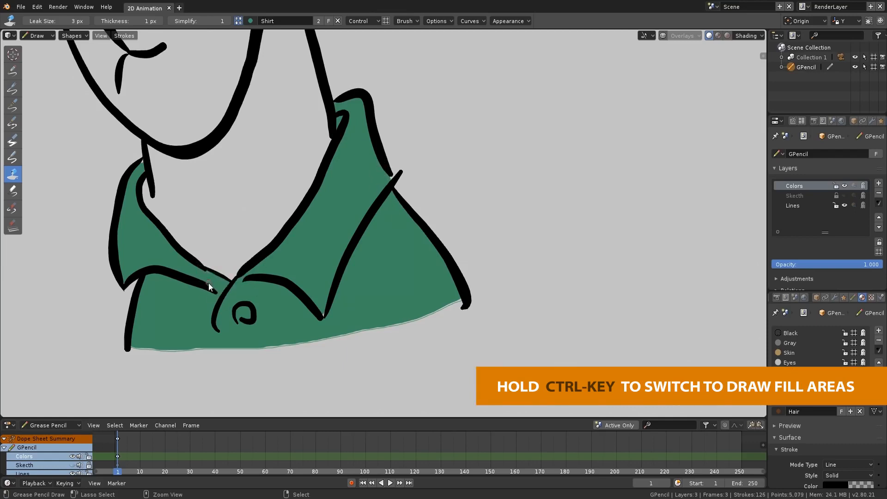
{"action": "left_click_drag", "start_coordinate": [146, 163], "coordinate": [142, 169], "text": "ctrl"}
Fill the head, nose, ear and neck with the Skin material, undoing the first fill attempt.
{"action": "scroll", "coordinate": [319, 190], "scroll_direction": "down", "scroll_amount": 7}
{"action": "mouse_move", "coordinate": [355, 150]}
{"action": "middle_mouse_down", "text": "shift"}
{"action": "mouse_move", "coordinate": [408, 258]}
{"action": "mouse_move", "coordinate": [397, 250]}
{"action": "middle_mouse_up", "text": "shift"}
{"action": "middle_click_drag", "start_coordinate": [397, 250], "coordinate": [406, 210], "text": "ctrl"}
{"action": "left_click", "coordinate": [250, 21]}
{"action": "left_click", "coordinate": [407, 48]}
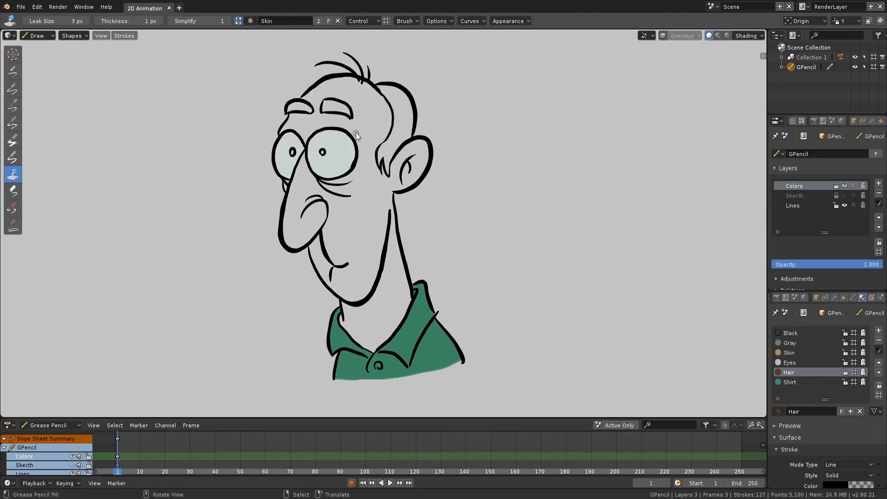
{"action": "left_click", "coordinate": [368, 215]}
{"action": "key", "text": "ctrl+z"}
{"action": "middle_click_drag", "start_coordinate": [332, 149], "coordinate": [327, 123], "text": "ctrl"}
{"action": "middle_click_drag", "start_coordinate": [327, 123], "coordinate": [396, 285], "text": "shift"}
{"action": "mouse_move", "coordinate": [396, 286]}
{"action": "middle_mouse_down", "text": "ctrl"}
{"action": "mouse_move", "coordinate": [284, 162]}
{"action": "mouse_move", "coordinate": [396, 235]}
{"action": "mouse_move", "coordinate": [383, 168]}
{"action": "middle_mouse_up", "text": "ctrl"}
{"action": "left_click", "coordinate": [380, 174]}
{"action": "mouse_move", "coordinate": [304, 234]}
{"action": "middle_mouse_down", "text": "ctrl"}
{"action": "mouse_move", "coordinate": [205, 206]}
{"action": "mouse_move", "coordinate": [334, 207]}
{"action": "middle_mouse_up", "text": "ctrl"}
{"action": "left_click", "coordinate": [201, 208]}
Fill the back hair and the far eyebrow with the Hair material, and undo the trial fill of the nearer eyebrow.
{"action": "left_click", "coordinate": [250, 21]}
{"action": "left_click", "coordinate": [349, 46]}
{"action": "left_click", "coordinate": [402, 121]}
{"action": "left_click", "coordinate": [289, 127]}
{"action": "left_click", "coordinate": [331, 131]}
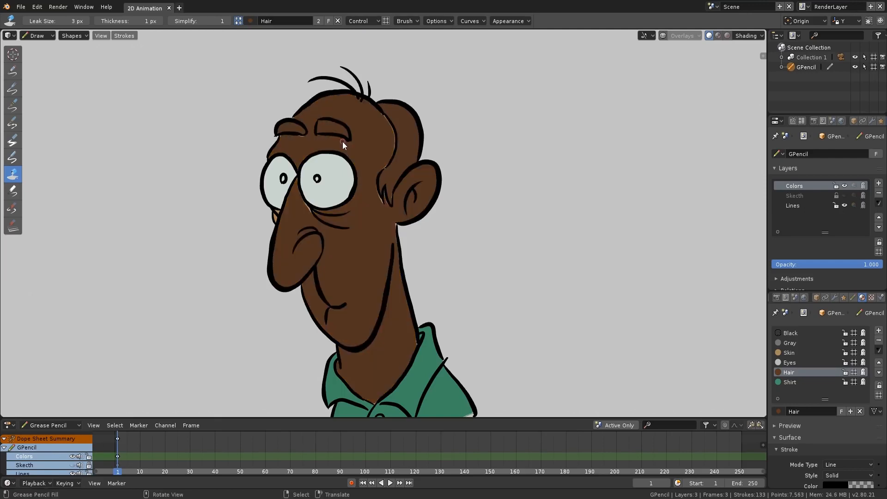
{"action": "key", "text": "ctrl+z"}
Set the fill boundary mode to Strokes and fill the nearer eyebrow with the Hair material.
{"action": "scroll", "coordinate": [334, 94], "scroll_direction": "up", "scroll_amount": 4}
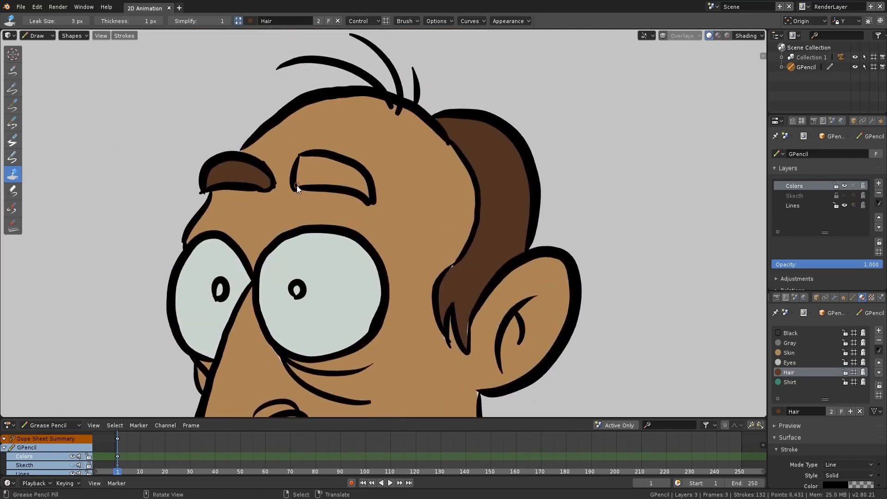
{"action": "left_click", "coordinate": [357, 21]}
{"action": "left_click", "coordinate": [365, 44]}
{"action": "left_click", "coordinate": [323, 178]}
{"action": "scroll", "coordinate": [351, 157], "scroll_direction": "down", "scroll_amount": 4}
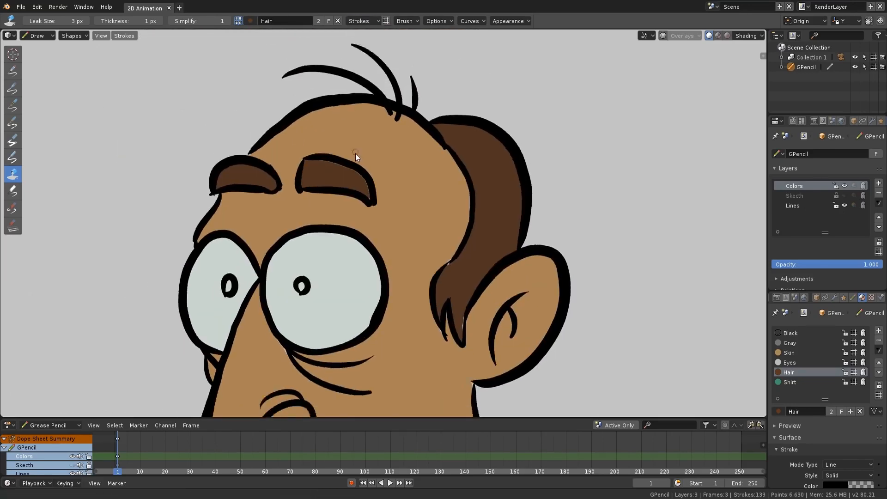
{"action": "scroll", "coordinate": [344, 134], "scroll_direction": "down", "scroll_amount": 2}
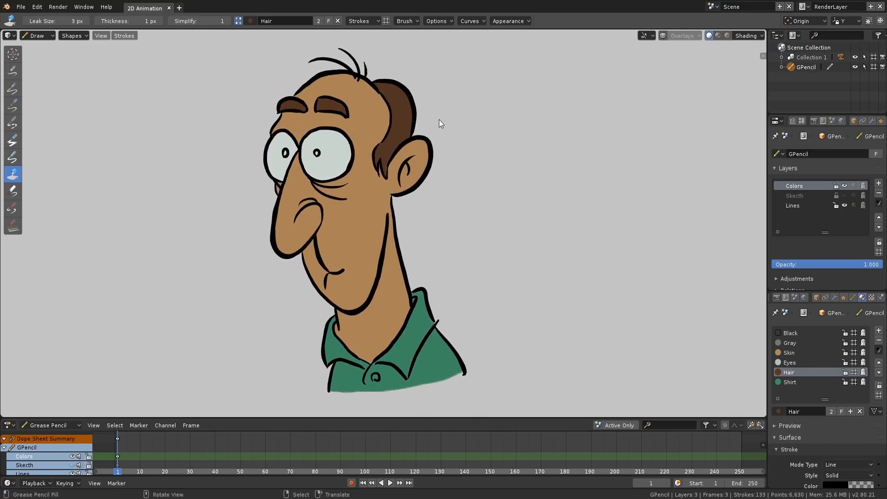
Add a new material named Shadows.
{"action": "left_click", "coordinate": [878, 330]}
{"action": "left_click", "coordinate": [805, 411]}
{"action": "type", "text": "Shd"}
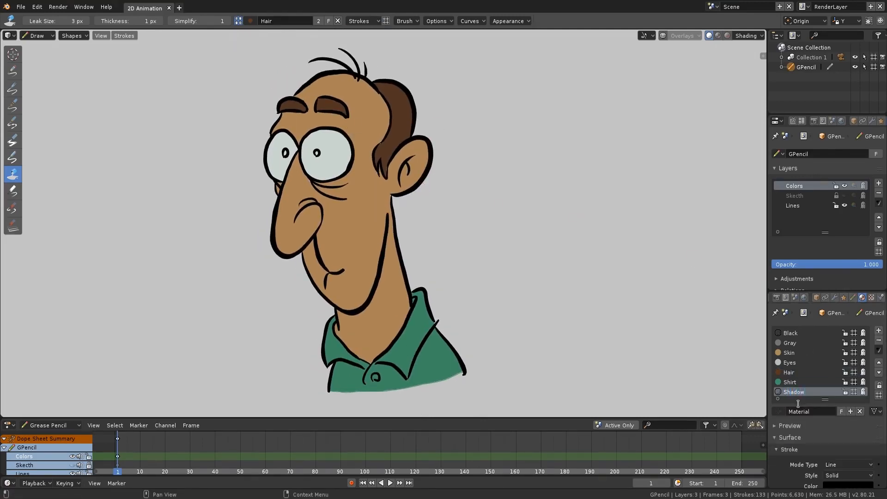
Give the Shadows material a semi-transparent dark reddish-brown fill and make its stroke fully transparent.
{"action": "scroll", "coordinate": [802, 394], "scroll_direction": "down", "scroll_amount": 4}
{"action": "left_click", "coordinate": [844, 416]}
{"action": "left_click", "coordinate": [839, 458]}
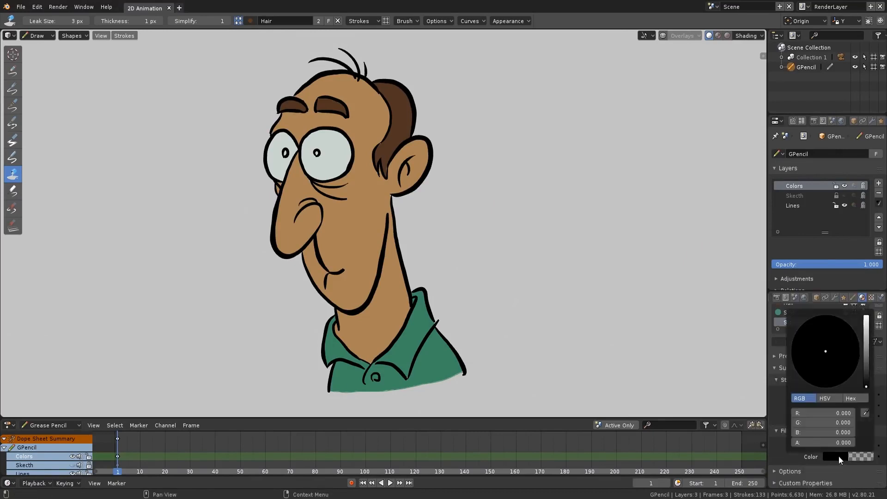
{"action": "left_click_drag", "start_coordinate": [834, 443], "coordinate": [838, 442]}
{"action": "mouse_move", "coordinate": [866, 386]}
{"action": "left_mouse_down"}
{"action": "mouse_move", "coordinate": [867, 370]}
{"action": "mouse_move", "coordinate": [828, 371]}
{"action": "mouse_move", "coordinate": [866, 378]}
{"action": "left_mouse_up"}
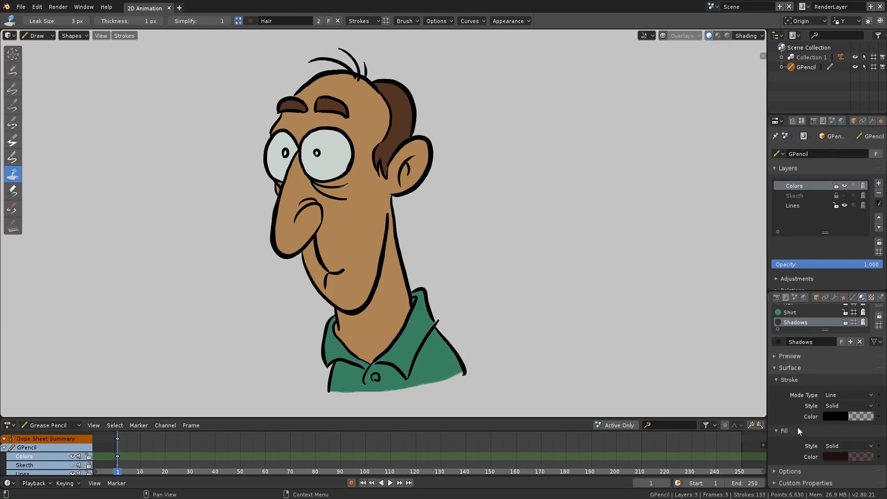
Draw shadow shapes on the neck, under the nose and eye, and on the collar and button with the Ink brush and Shadows material.
{"action": "left_click", "coordinate": [13, 105]}
{"action": "left_click", "coordinate": [222, 20]}
{"action": "left_click", "coordinate": [317, 46]}
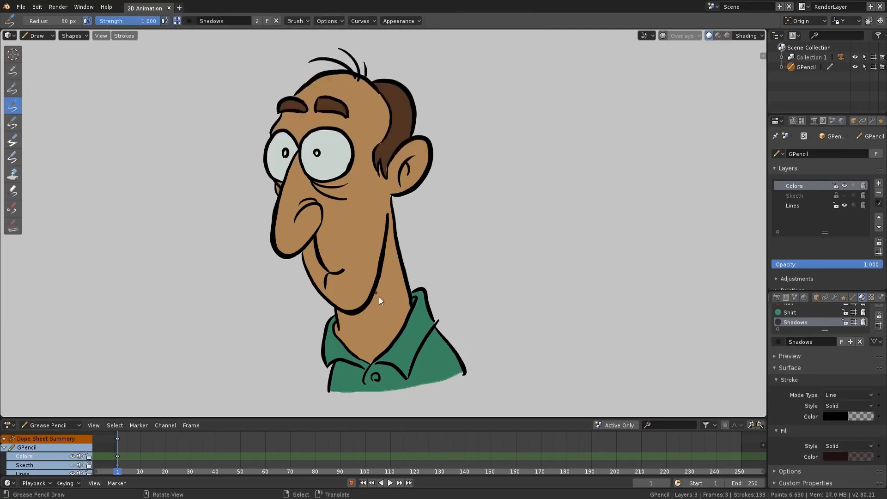
{"action": "mouse_move", "coordinate": [388, 234]}
{"action": "left_mouse_down"}
{"action": "mouse_move", "coordinate": [344, 325]}
{"action": "mouse_move", "coordinate": [344, 312]}
{"action": "left_mouse_up"}
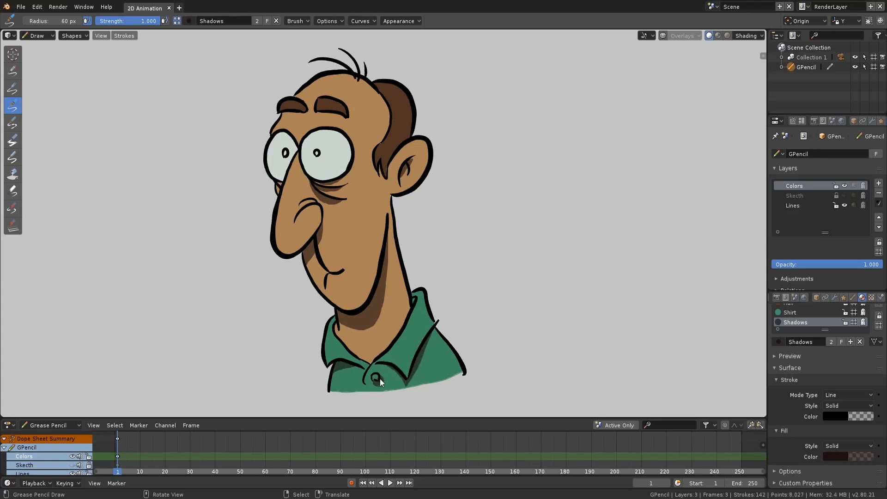
Lighten the Shadows material's fill colour and make it more transparent.
{"action": "left_click", "coordinate": [834, 456]}
{"action": "left_click_drag", "start_coordinate": [866, 382], "coordinate": [866, 369]}
{"action": "left_click_drag", "start_coordinate": [822, 445], "coordinate": [806, 443]}
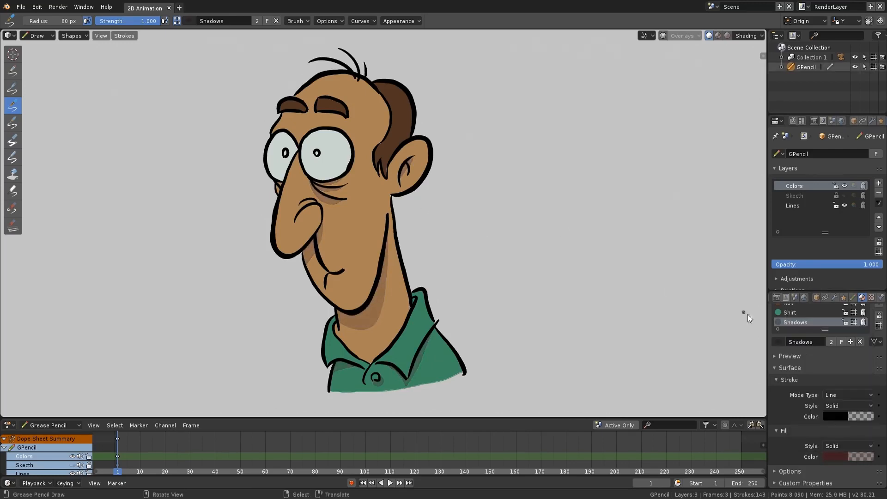
Add a new material named Lights.
{"action": "scroll", "coordinate": [833, 341], "scroll_direction": "up", "scroll_amount": 3}
{"action": "scroll", "coordinate": [880, 352], "scroll_direction": "up", "scroll_amount": 3}
{"action": "left_click", "coordinate": [849, 430]}
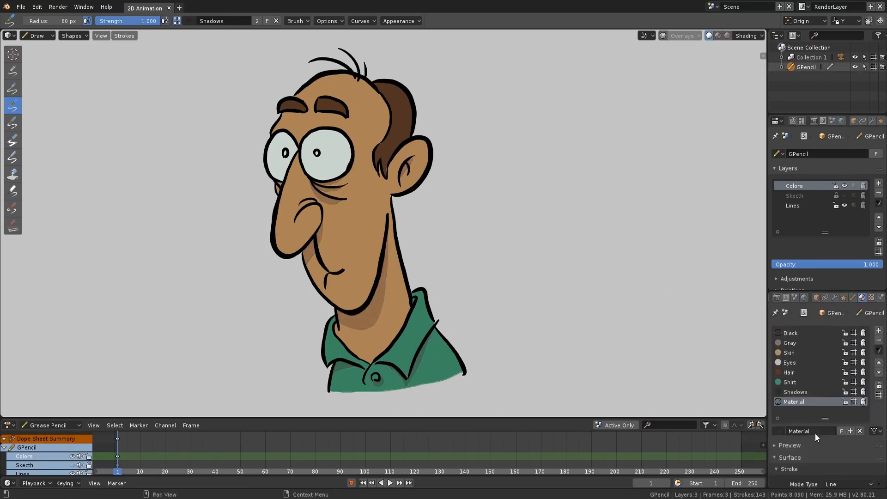
{"action": "scroll", "coordinate": [809, 414], "scroll_direction": "down", "scroll_amount": 5}
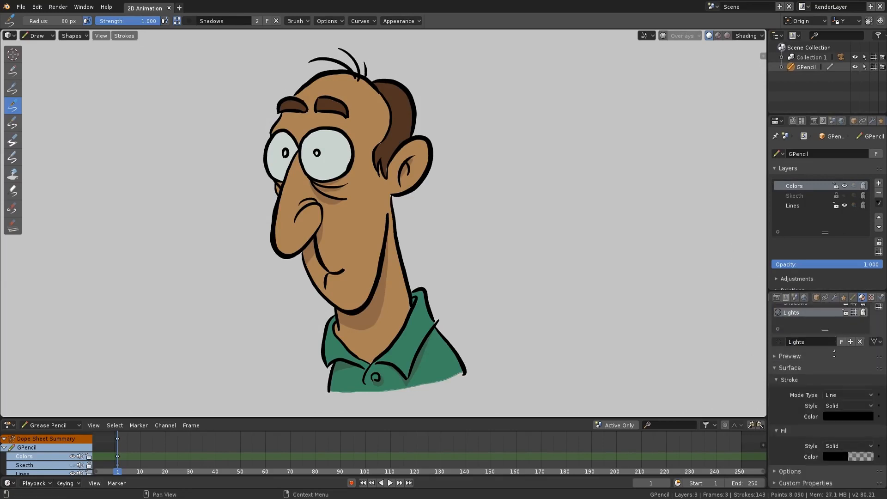
Give the Lights material a semi-transparent light grey fill of RGB 0.867 and make its stroke fully transparent.
{"action": "left_click", "coordinate": [837, 458]}
{"action": "left_click_drag", "start_coordinate": [867, 346], "coordinate": [866, 326]}
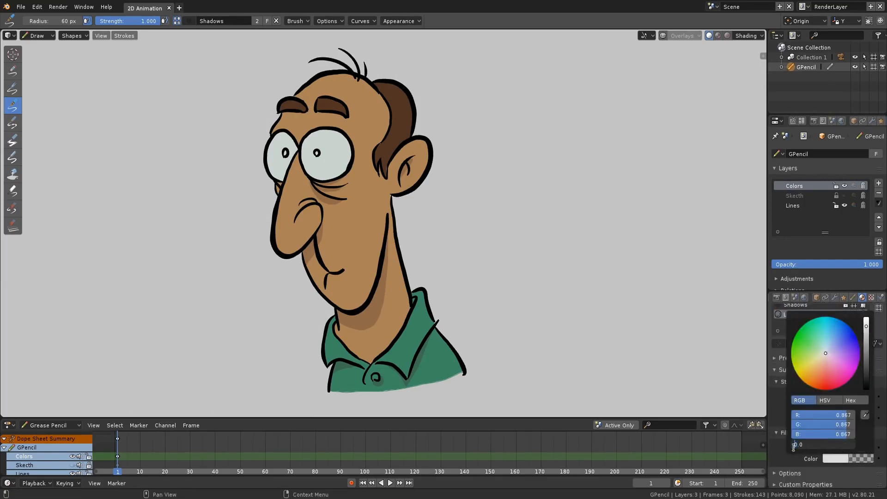
{"action": "left_click", "coordinate": [861, 417]}
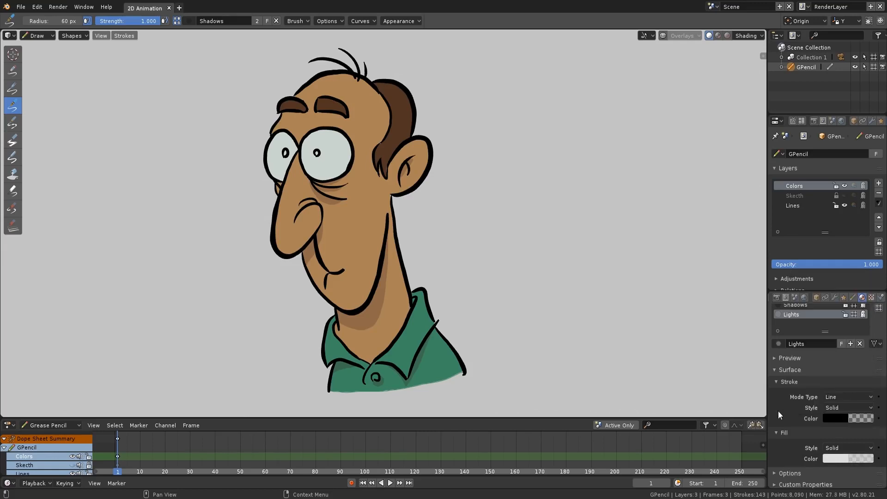
Draw highlights on the nose, forehead, chin, ear and collar with the Lights material, and make its fill more transparent.
{"action": "left_click", "coordinate": [189, 20]}
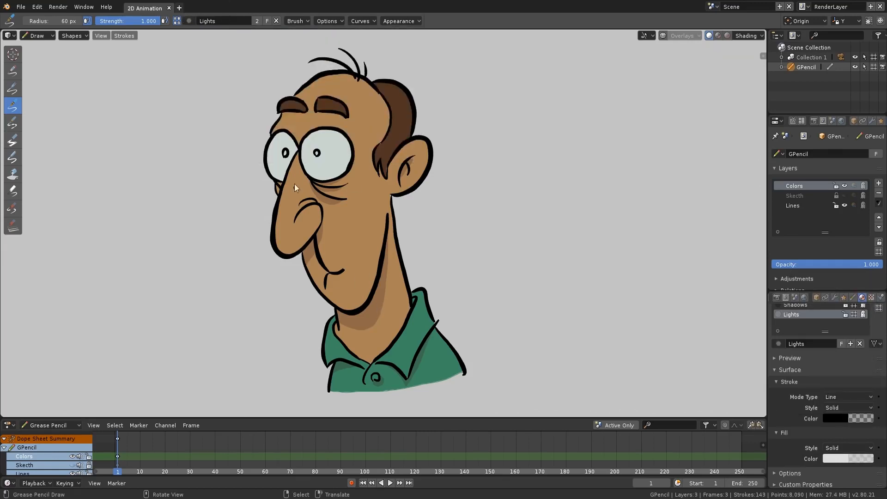
{"action": "left_click_drag", "start_coordinate": [289, 196], "coordinate": [274, 232]}
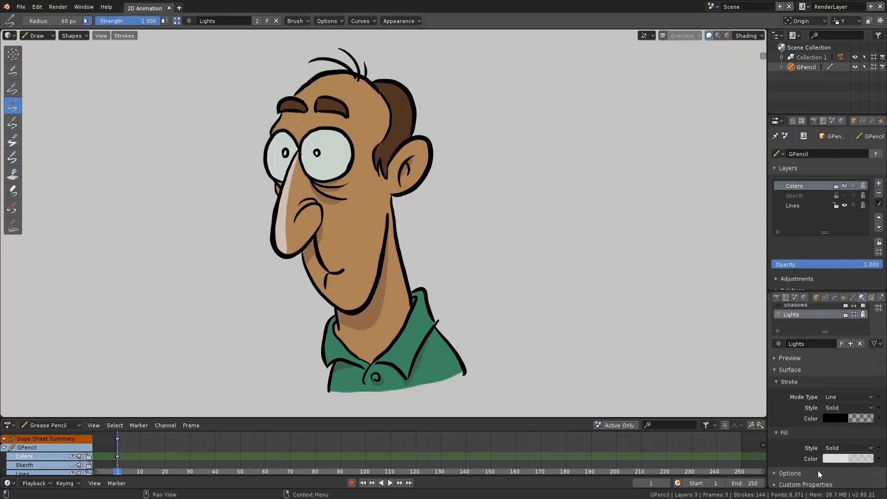
{"action": "left_click", "coordinate": [835, 458]}
{"action": "left_click_drag", "start_coordinate": [836, 443], "coordinate": [809, 443]}
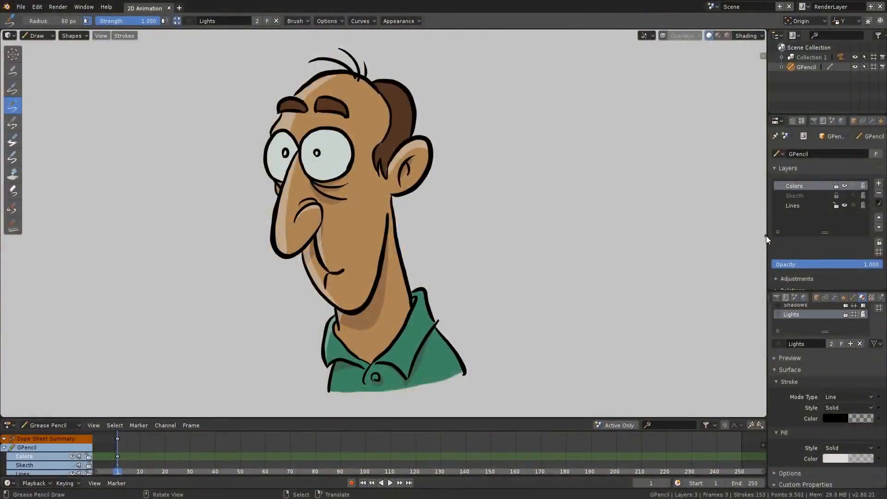
Enlarge the properties editor and show the Grease Pencil object's modifiers.
{"action": "left_click_drag", "start_coordinate": [765, 235], "coordinate": [717, 242]}
{"action": "left_click", "coordinate": [822, 121]}
{"action": "left_click_drag", "start_coordinate": [770, 291], "coordinate": [768, 405]}
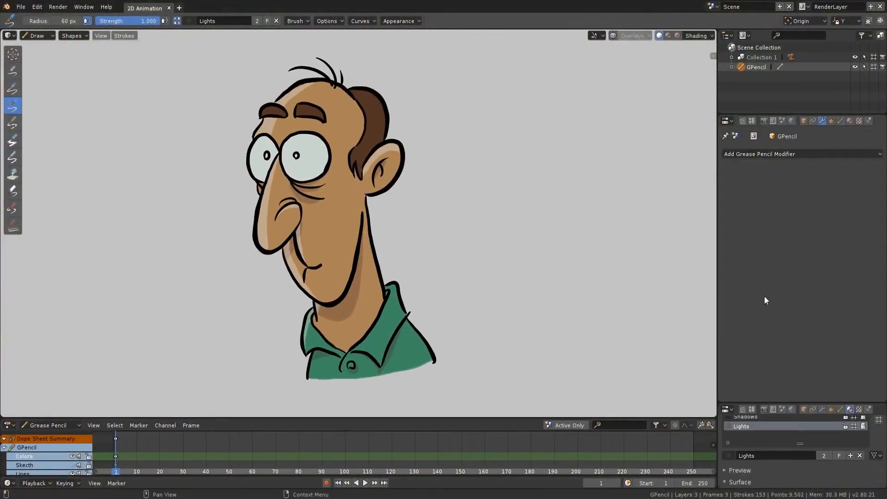
Add a Tint modifier with a light salmon colour and limit it to the Lines layer.
{"action": "left_click", "coordinate": [785, 154]}
{"action": "left_click", "coordinate": [828, 198]}
{"action": "left_click", "coordinate": [761, 208]}
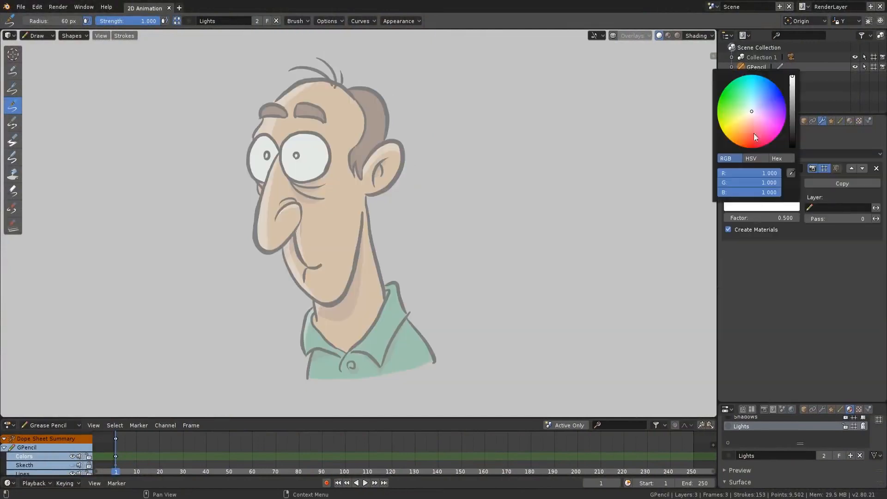
{"action": "left_click_drag", "start_coordinate": [753, 133], "coordinate": [749, 126]}
{"action": "left_click", "coordinate": [836, 208]}
{"action": "left_click", "coordinate": [827, 233]}
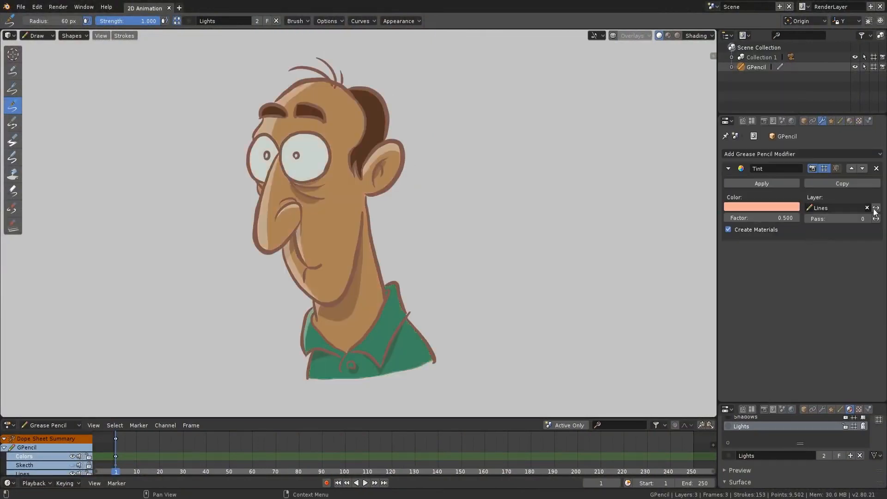
Invert the Tint modifier's layer filter, try other tint colours and a different factor, and remove the modifier.
{"action": "left_click", "coordinate": [876, 207]}
{"action": "left_click", "coordinate": [761, 206]}
{"action": "left_click_drag", "start_coordinate": [769, 148], "coordinate": [749, 137]}
{"action": "left_click_drag", "start_coordinate": [762, 217], "coordinate": [638, 213]}
{"action": "left_click", "coordinate": [756, 206]}
{"action": "mouse_move", "coordinate": [749, 135]}
{"action": "left_mouse_down"}
{"action": "mouse_move", "coordinate": [734, 123]}
{"action": "mouse_move", "coordinate": [768, 93]}
{"action": "mouse_move", "coordinate": [739, 111]}
{"action": "mouse_move", "coordinate": [742, 131]}
{"action": "left_mouse_up"}
{"action": "left_click", "coordinate": [876, 168]}
Add an Instance modifier with a count of 3 in X and 2 in Y, shifted 52 cm in X and 1.63 m in Y.
{"action": "left_click", "coordinate": [775, 156]}
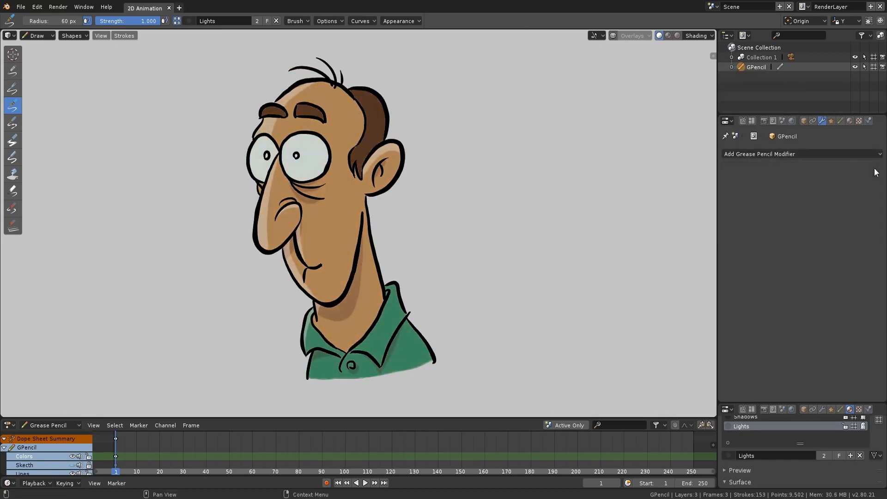
{"action": "left_click", "coordinate": [737, 174]}
{"action": "left_click", "coordinate": [878, 207]}
{"action": "left_click", "coordinate": [878, 207]}
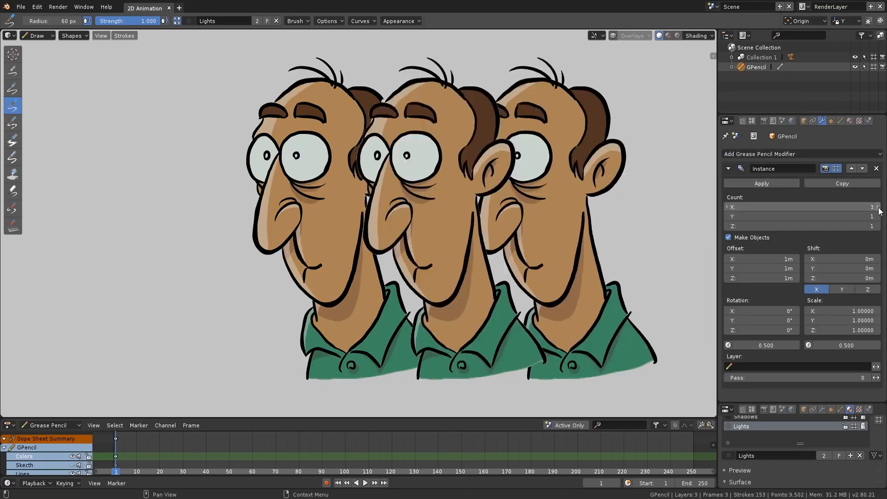
{"action": "left_click", "coordinate": [878, 217]}
{"action": "mouse_move", "coordinate": [879, 262]}
{"action": "left_mouse_down"}
{"action": "mouse_move", "coordinate": [885, 269]}
{"action": "mouse_move", "coordinate": [875, 269]}
{"action": "left_mouse_up"}
Inspect the instanced characters from a perspective angle and remove the Instance modifier.
{"action": "scroll", "coordinate": [582, 203], "scroll_direction": "down", "scroll_amount": 4}
{"action": "middle_click_drag", "start_coordinate": [582, 203], "coordinate": [538, 252]}
{"action": "scroll", "coordinate": [538, 251], "scroll_direction": "up", "scroll_amount": 10}
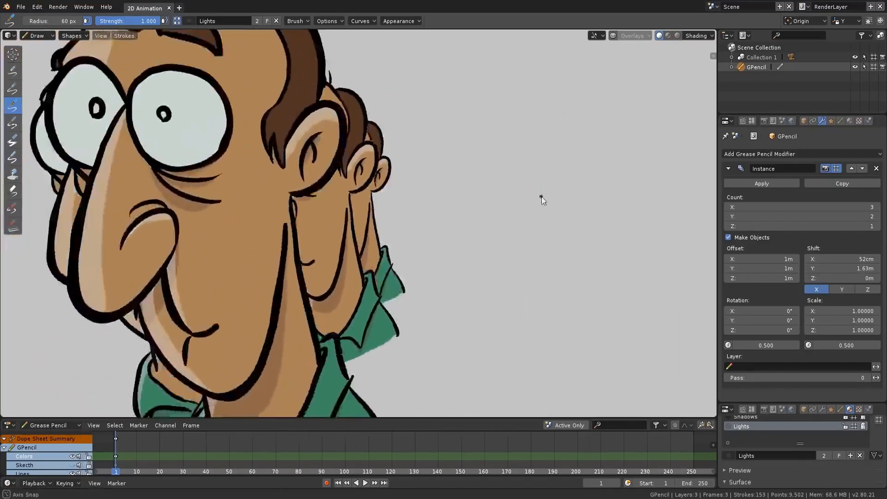
{"action": "middle_click_drag", "start_coordinate": [541, 197], "coordinate": [393, 216]}
{"action": "left_click", "coordinate": [876, 169]}
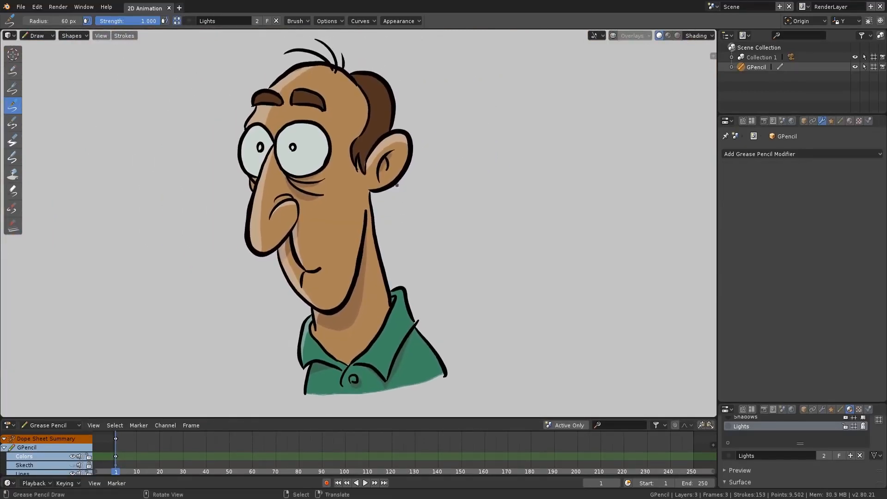
Add a Rim effect to the character and set its offset to -60 px and -50 px.
{"action": "left_click", "coordinate": [831, 121]}
{"action": "left_click", "coordinate": [778, 154]}
{"action": "left_click", "coordinate": [755, 220]}
{"action": "left_click", "coordinate": [832, 186]}
{"action": "key", "text": "Return"}
{"action": "left_click", "coordinate": [829, 194]}
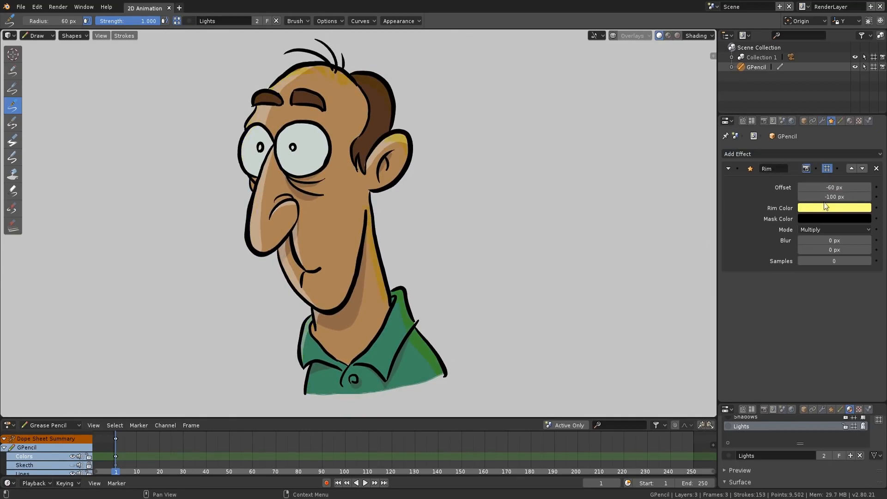
{"action": "type", "text": "-50"}
{"action": "key", "text": "Return"}
Set the Rim effect's blend mode to Add and its rim colour to light blue.
{"action": "left_click", "coordinate": [834, 229]}
{"action": "left_click", "coordinate": [814, 177]}
{"action": "left_click", "coordinate": [818, 207]}
{"action": "left_click_drag", "start_coordinate": [811, 121], "coordinate": [827, 90]}
Set the rim's blur to 5 px on both axes, its samples to 8, and its offset to -65 px and -31 px.
{"action": "left_click_drag", "start_coordinate": [830, 240], "coordinate": [829, 248]}
{"action": "type", "text": "5"}
{"action": "key", "text": "Return"}
{"action": "left_click", "coordinate": [837, 260]}
{"action": "type", "text": "8"}
{"action": "key", "text": "Return"}
{"action": "left_click_drag", "start_coordinate": [839, 188], "coordinate": [836, 188]}
{"action": "left_click_drag", "start_coordinate": [840, 196], "coordinate": [849, 197]}
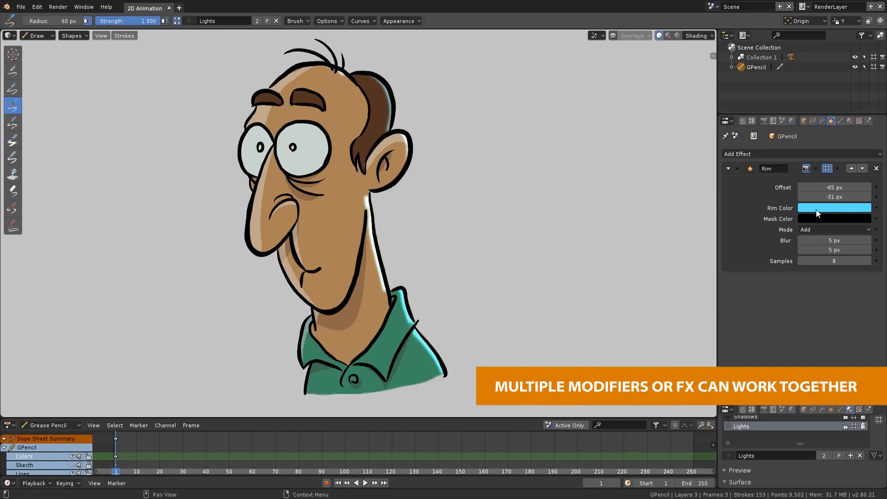
Try a Pixelate effect with its display lines turned off, and remove the effect.
{"action": "left_click", "coordinate": [758, 154]}
{"action": "left_click", "coordinate": [758, 210]}
{"action": "left_click", "coordinate": [870, 323]}
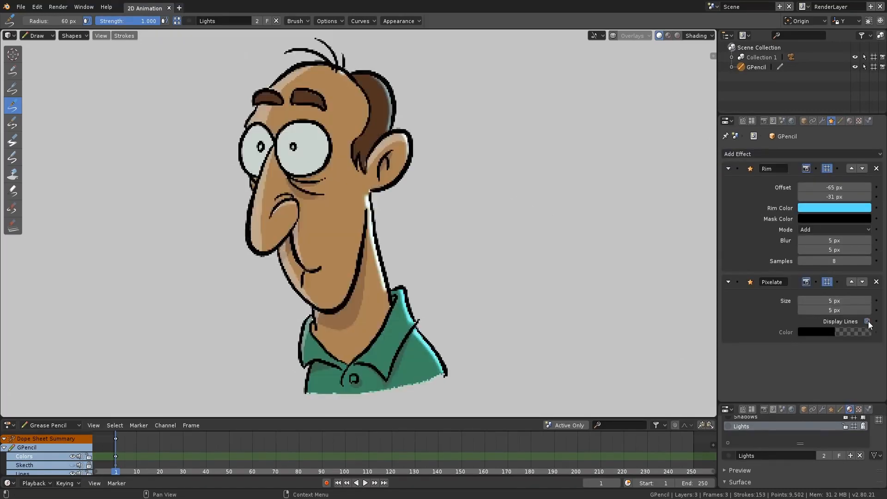
{"action": "left_click", "coordinate": [876, 286]}
Try a Blur effect with a factor of 10 on both axes, and remove it.
{"action": "left_click", "coordinate": [756, 157]}
{"action": "left_click", "coordinate": [752, 169]}
{"action": "left_click_drag", "start_coordinate": [829, 301], "coordinate": [829, 309]}
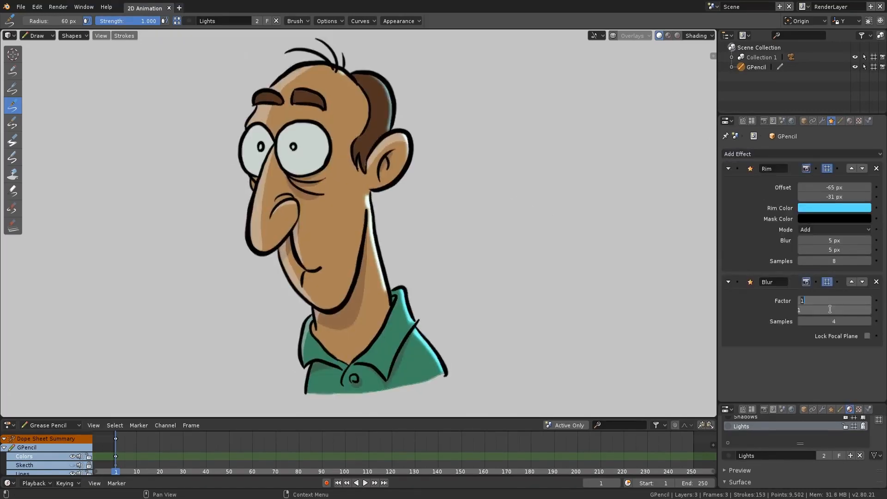
{"action": "type", "text": "10"}
{"action": "key", "text": "Return"}
{"action": "left_click", "coordinate": [876, 281]}
Try a Flip effect on the character and remove it.
{"action": "left_click", "coordinate": [761, 155]}
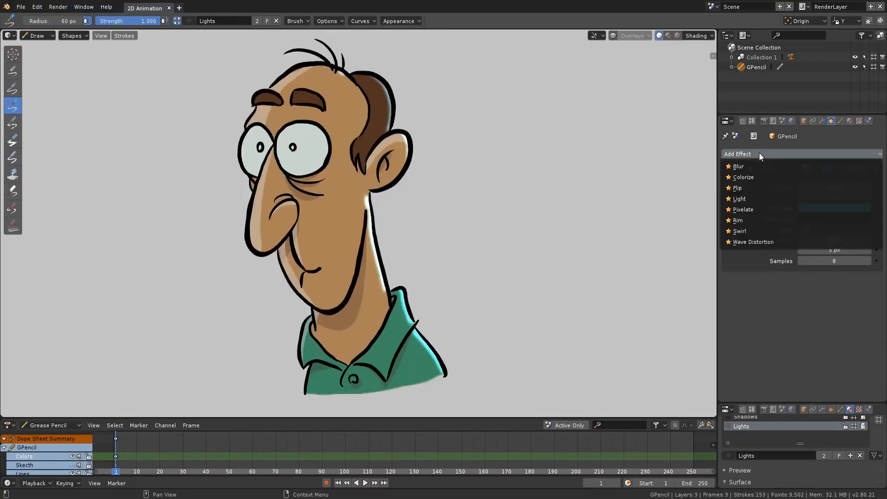
{"action": "left_click", "coordinate": [737, 188]}
{"action": "left_click", "coordinate": [876, 285]}
Try a Wave Distortion effect, vary one of its settings, and remove it.
{"action": "left_click", "coordinate": [757, 154]}
{"action": "left_click", "coordinate": [763, 242]}
{"action": "left_click_drag", "start_coordinate": [827, 336], "coordinate": [804, 330]}
{"action": "left_click", "coordinate": [876, 282]}
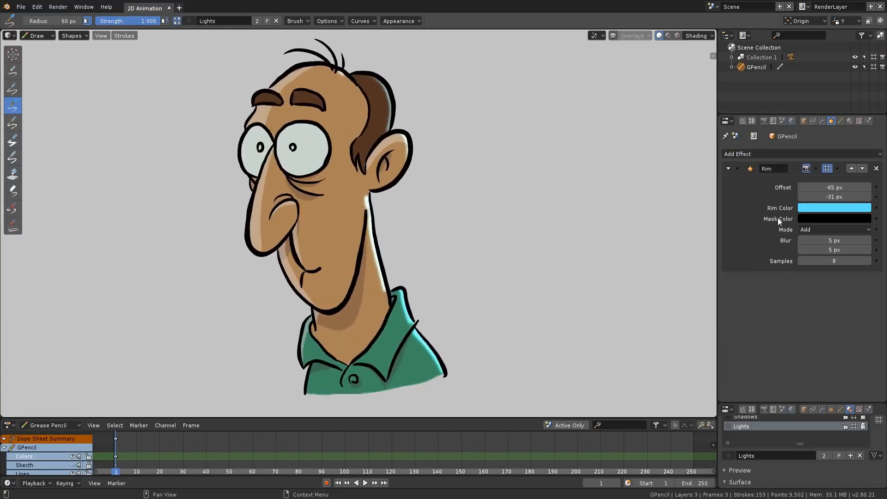
Maximize the 3D viewport around the character and adjust its shading options.
{"action": "key", "text": "ctrl+space"}
{"action": "scroll", "coordinate": [539, 267], "scroll_direction": "up", "scroll_amount": 3}
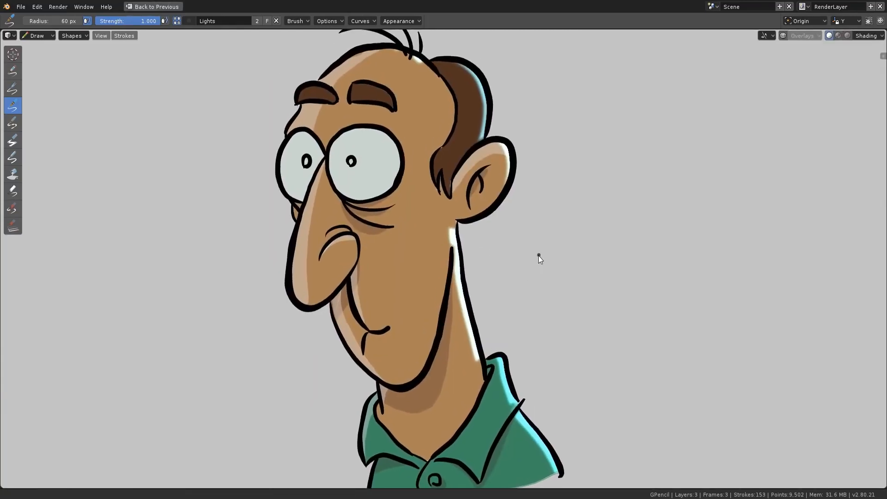
{"action": "left_click", "coordinate": [866, 36]}
{"action": "left_click", "coordinate": [824, 163]}
{"action": "left_click_drag", "start_coordinate": [831, 71], "coordinate": [825, 72]}
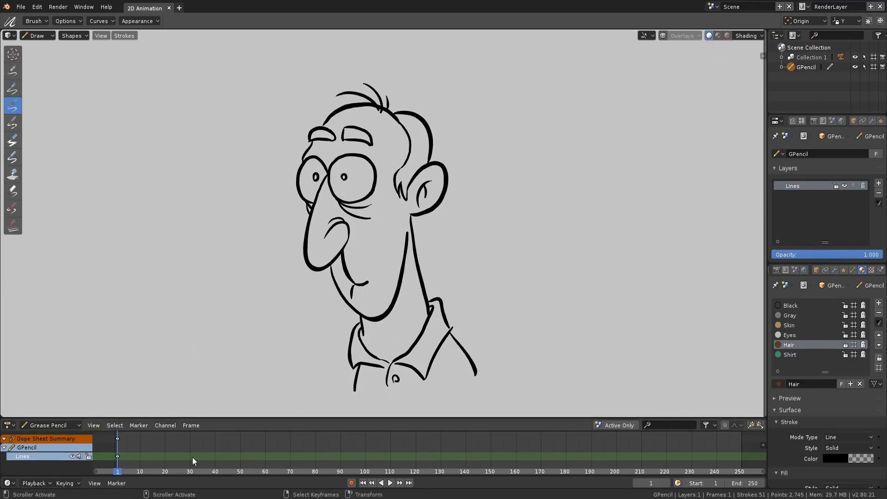
Move to frame 10 in the Grease Pencil dope sheet and draw a large rough circle on the Lines layer.
{"action": "left_click", "coordinate": [72, 423]}
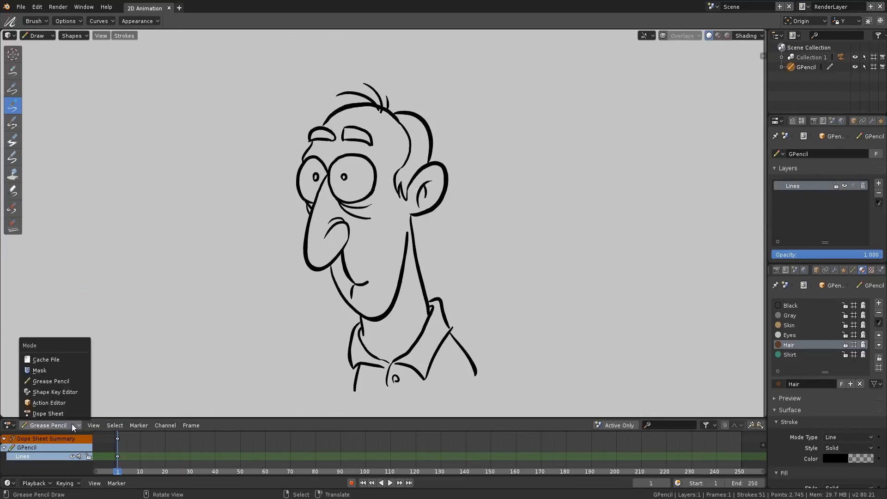
{"action": "key", "text": "space"}
{"action": "key", "text": "space"}
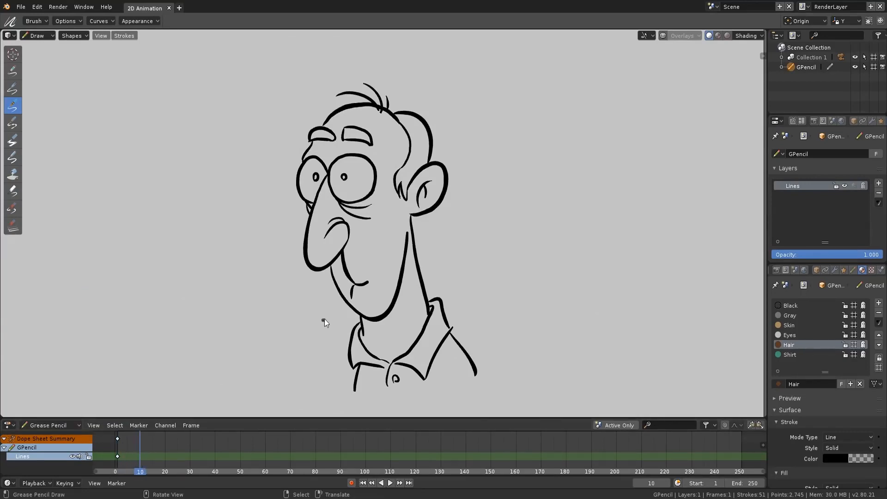
{"action": "mouse_move", "coordinate": [339, 318]}
{"action": "left_mouse_down"}
{"action": "mouse_move", "coordinate": [331, 163]}
{"action": "mouse_move", "coordinate": [331, 329]}
{"action": "mouse_move", "coordinate": [352, 325]}
{"action": "left_mouse_up"}
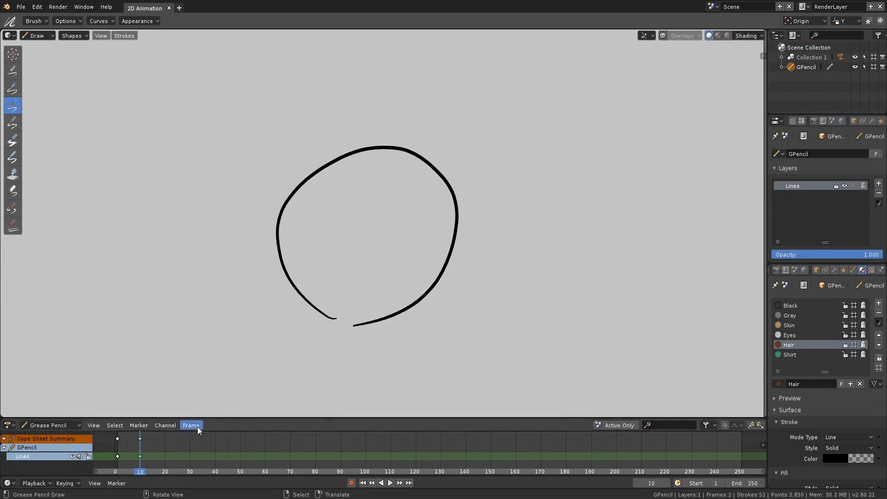
Draw rough circles in new positions on the Lines layer at frames 20 and 30.
{"action": "key", "text": "space"}
{"action": "key", "text": "space"}
{"action": "mouse_move", "coordinate": [365, 256]}
{"action": "left_mouse_down"}
{"action": "mouse_move", "coordinate": [325, 207]}
{"action": "mouse_move", "coordinate": [468, 233]}
{"action": "mouse_move", "coordinate": [369, 257]}
{"action": "left_mouse_up"}
{"action": "left_click", "coordinate": [190, 448]}
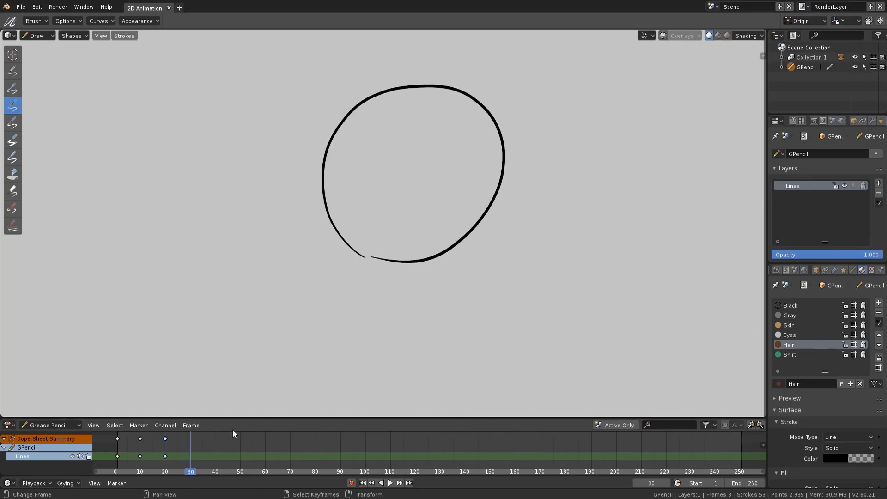
{"action": "mouse_move", "coordinate": [477, 238]}
{"action": "left_mouse_down"}
{"action": "mouse_move", "coordinate": [580, 93]}
{"action": "mouse_move", "coordinate": [463, 225]}
{"action": "left_mouse_up"}
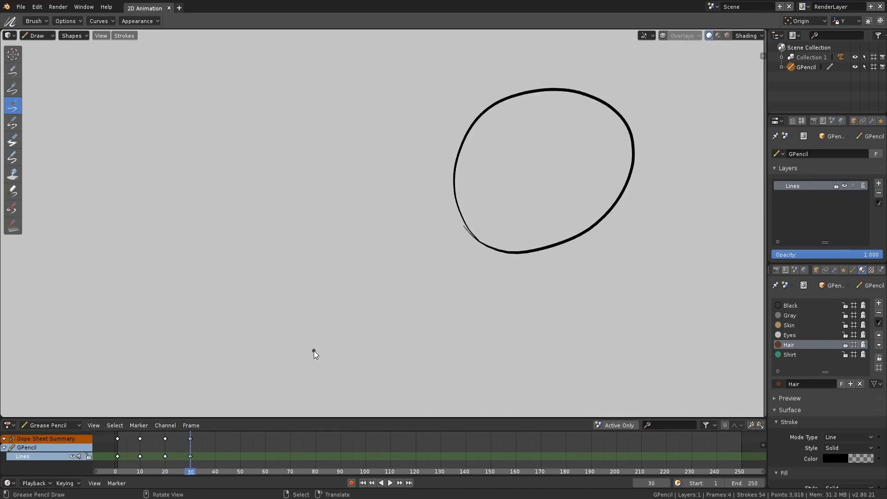
Delete the circle keyframes at frames 10, 20 and 30 and return to frame 1.
{"action": "mouse_move", "coordinate": [189, 447]}
{"action": "left_mouse_down"}
{"action": "mouse_move", "coordinate": [119, 440]}
{"action": "mouse_move", "coordinate": [194, 444]}
{"action": "left_mouse_up"}
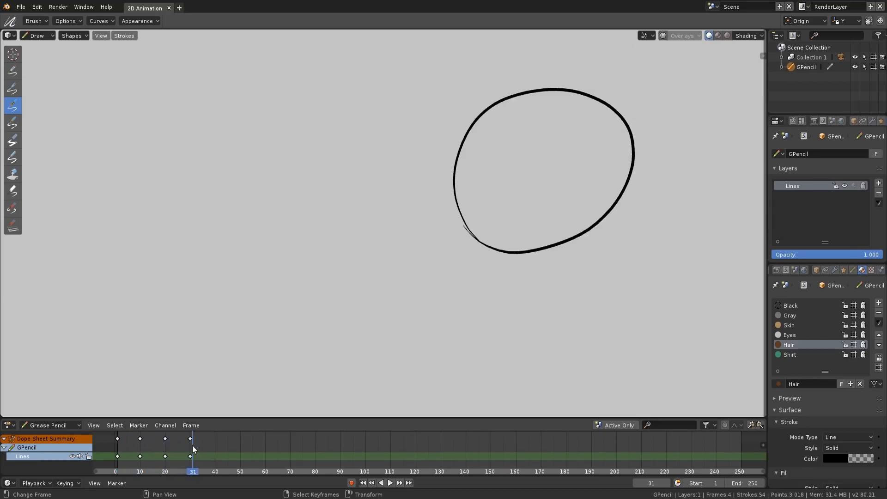
{"action": "left_click", "coordinate": [191, 441]}
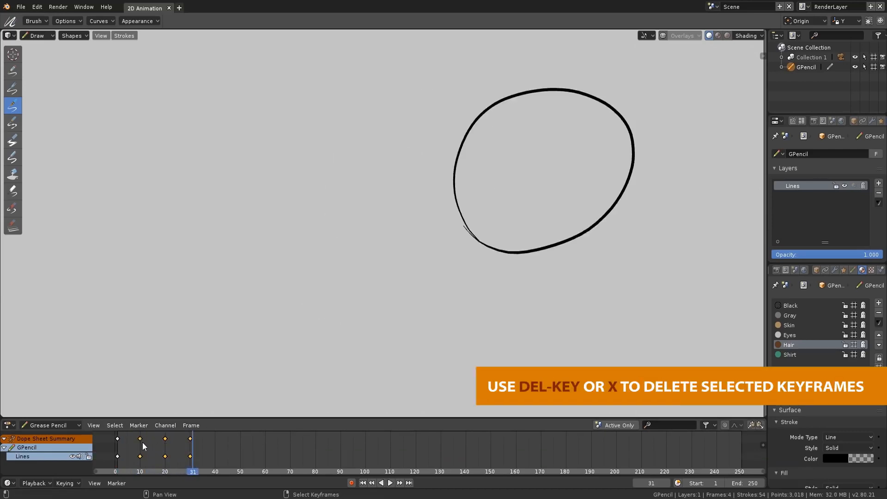
{"action": "key", "text": "x"}
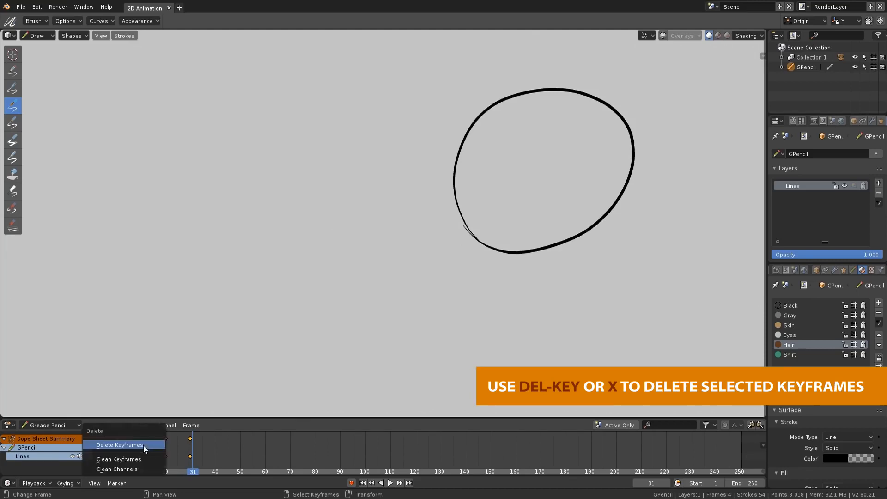
{"action": "left_click", "coordinate": [146, 449]}
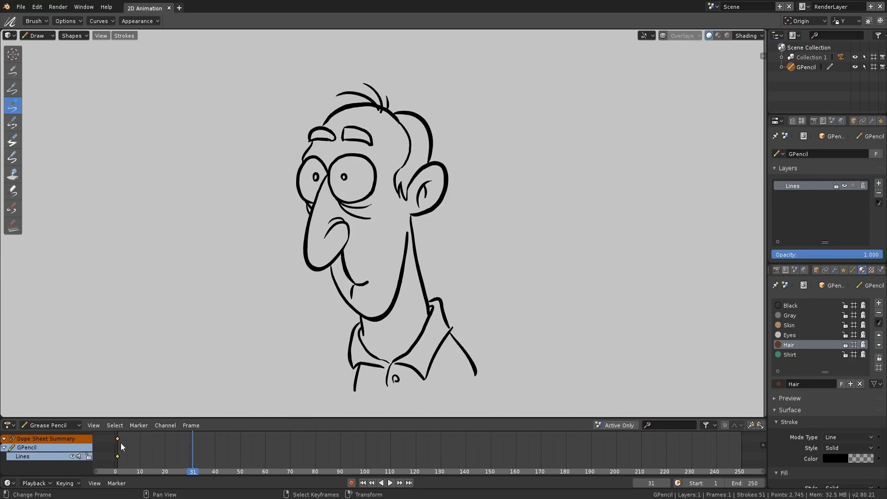
{"action": "left_click_drag", "start_coordinate": [124, 445], "coordinate": [118, 442]}
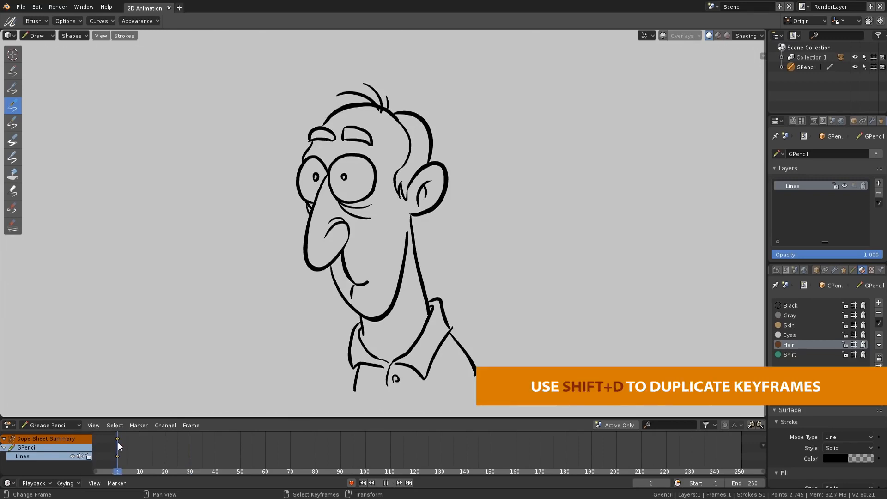
Duplicate the frame 1 keyframe of the Lines layer to frame 10 and make frame 10 current.
{"action": "key", "text": "shift+d"}
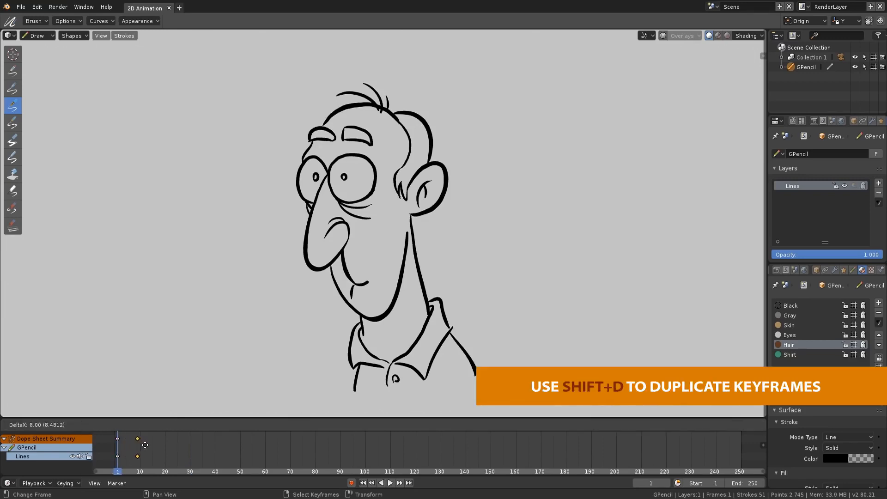
{"action": "left_click", "coordinate": [145, 445]}
{"action": "left_click", "coordinate": [140, 445]}
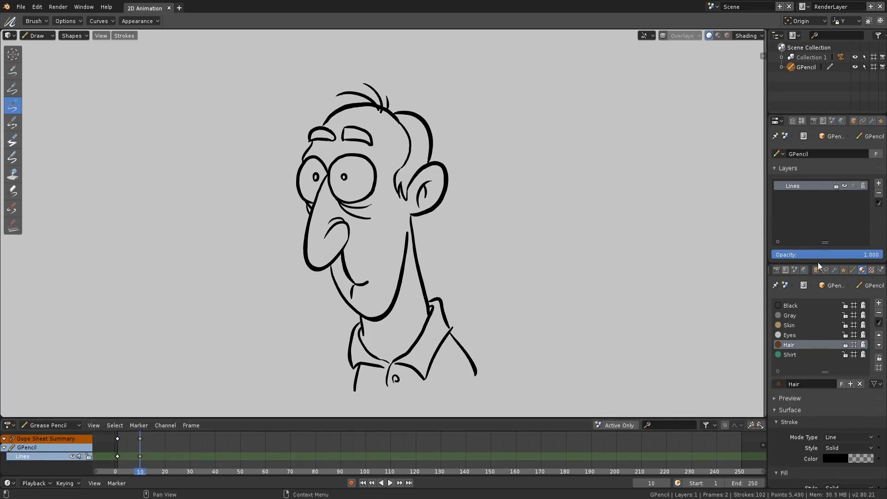
Enlarge the Grease Pencil layer properties area and enable Onion Skinning for the Lines layer.
{"action": "left_click_drag", "start_coordinate": [819, 261], "coordinate": [820, 388]}
{"action": "left_click", "coordinate": [774, 292]}
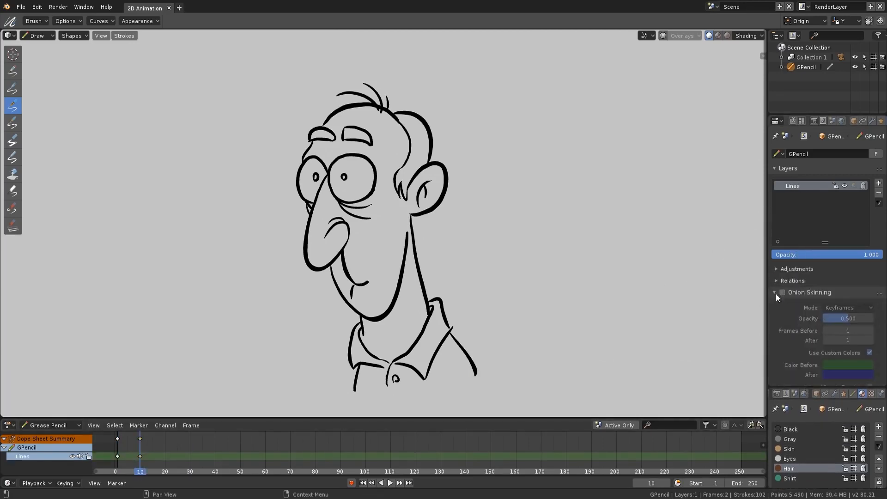
{"action": "left_click", "coordinate": [781, 293]}
{"action": "scroll", "coordinate": [785, 307], "scroll_direction": "down", "scroll_amount": 2}
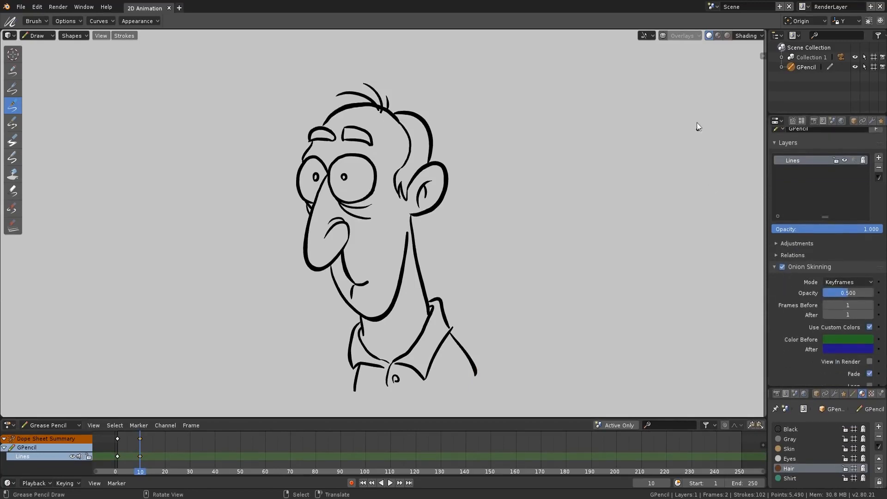
Turn on the viewport overlays with the Onion Skin option and undo the stray dot drawn beside the character.
{"action": "left_click", "coordinate": [665, 35]}
{"action": "left_click", "coordinate": [673, 36]}
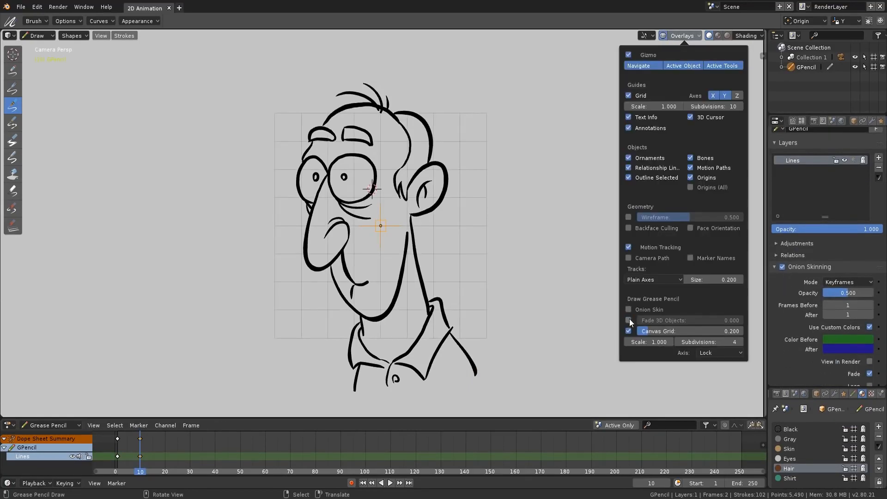
{"action": "left_click", "coordinate": [629, 310]}
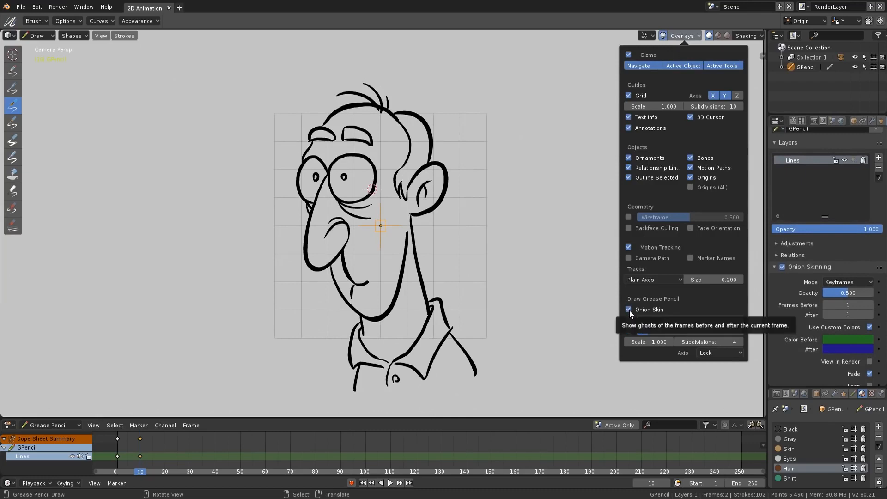
{"action": "left_click", "coordinate": [538, 306]}
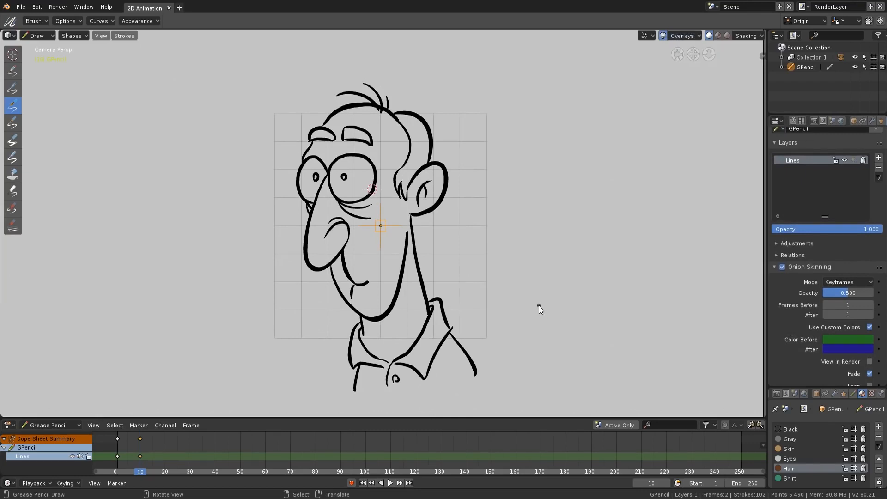
{"action": "key", "text": "ctrl+z"}
Switch to Edit Mode and select the head and neck strokes above the collar on frame 10.
{"action": "left_click", "coordinate": [41, 36]}
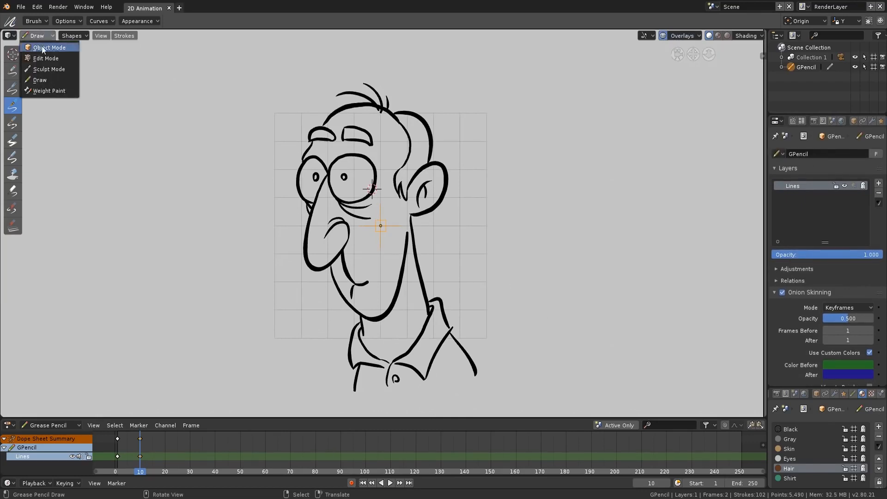
{"action": "left_click", "coordinate": [39, 56]}
{"action": "key", "text": "b"}
{"action": "left_click_drag", "start_coordinate": [488, 281], "coordinate": [487, 281]}
{"action": "key", "text": "c"}
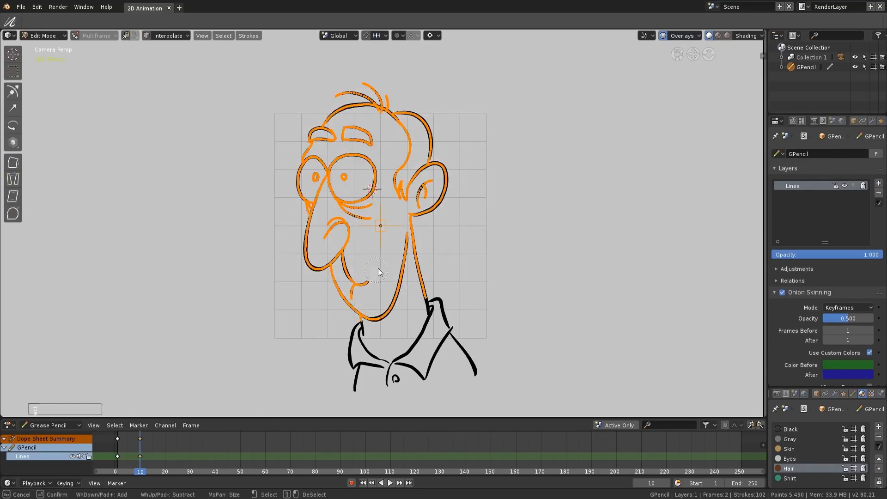
{"action": "key", "text": "Escape"}
Turn on proportional editing and squash the selected head by scaling it down along Z and wider along X.
{"action": "left_click", "coordinate": [399, 36]}
{"action": "left_click", "coordinate": [406, 57]}
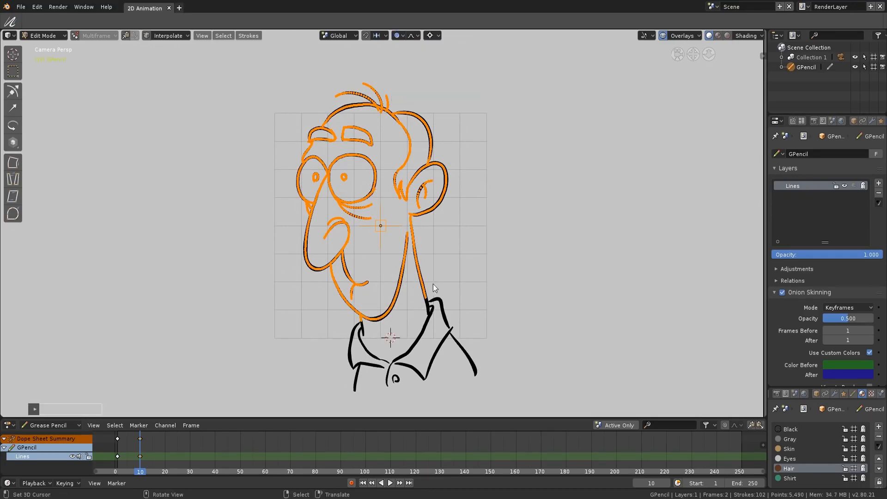
{"action": "key", "text": "s"}
{"action": "key", "text": "z"}
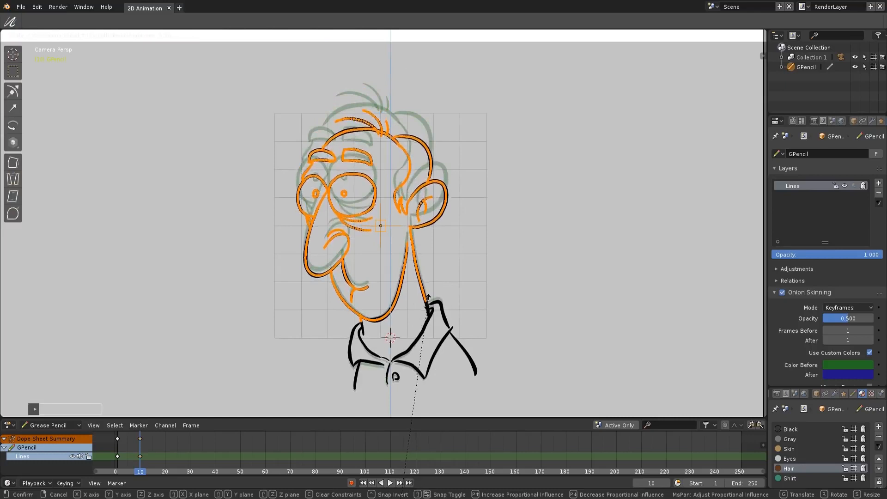
{"action": "left_click", "coordinate": [430, 307]}
{"action": "key", "text": "s"}
{"action": "key", "text": "x"}
{"action": "left_click", "coordinate": [461, 285]}
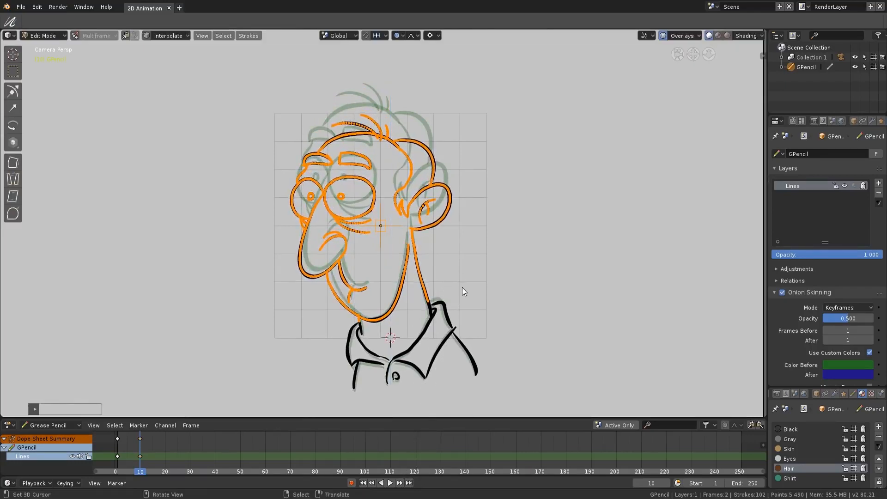
{"action": "left_click", "coordinate": [454, 282]}
Scrub between the poses and duplicate the frame 1 keyframe to frame 15.
{"action": "left_click_drag", "start_coordinate": [134, 443], "coordinate": [140, 442]}
{"action": "right_click", "coordinate": [120, 443]}
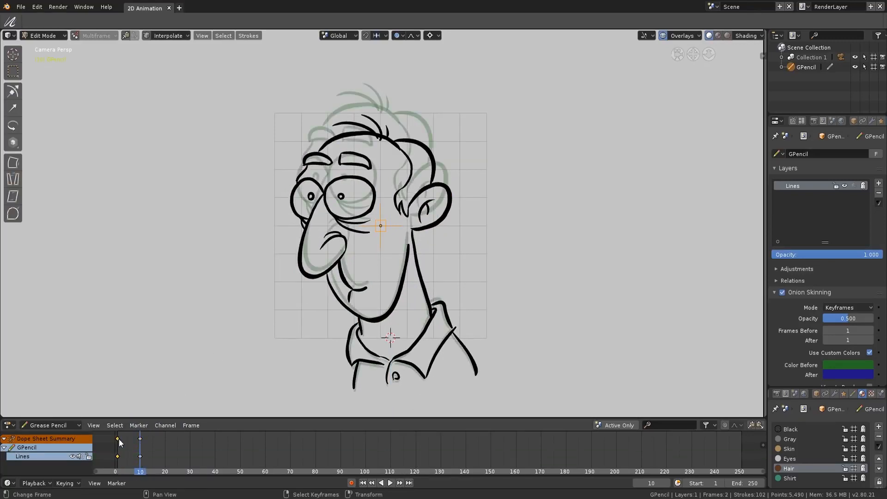
{"action": "key", "text": "shift+d"}
{"action": "left_click", "coordinate": [164, 444]}
Set the dope sheet preview range to frames 1–30 and play the animation.
{"action": "mouse_move", "coordinate": [159, 443]}
{"action": "left_mouse_down"}
{"action": "mouse_move", "coordinate": [118, 442]}
{"action": "mouse_move", "coordinate": [190, 462]}
{"action": "left_mouse_up"}
{"action": "key", "text": "p"}
{"action": "left_click", "coordinate": [390, 483]}
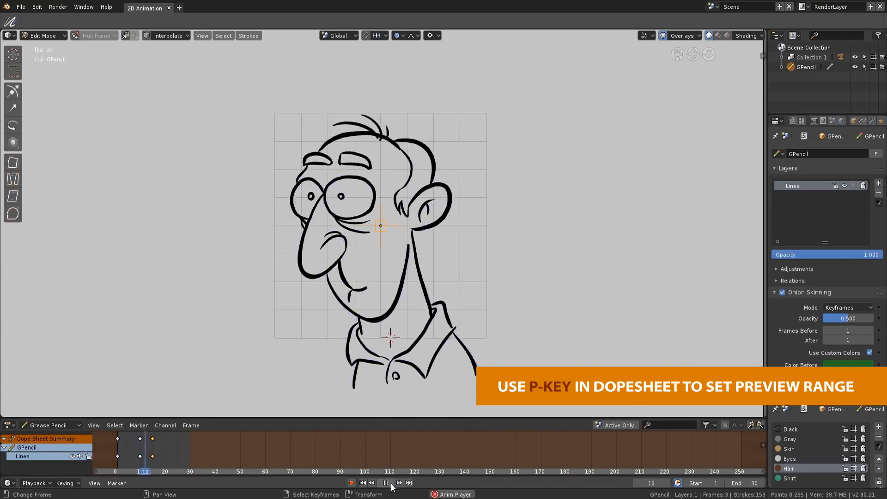
{"action": "key", "text": "Escape"}
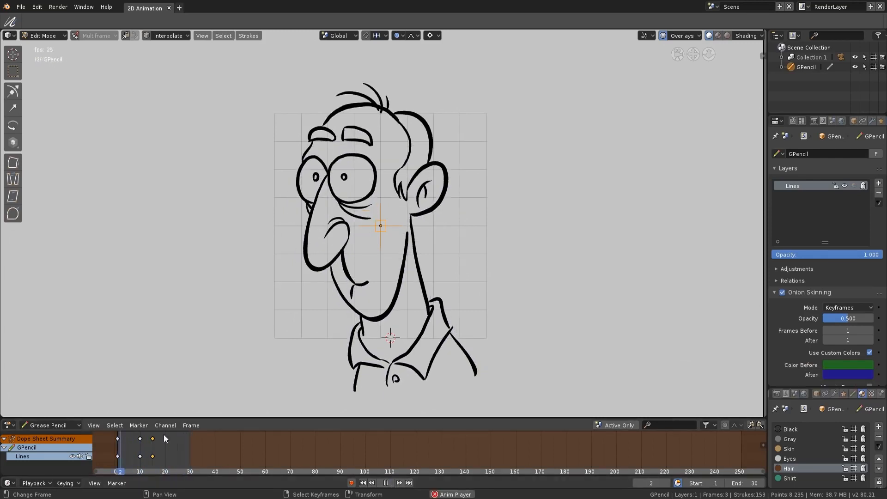
Move the last keyframe to frame 21 and play back the new timing.
{"action": "key", "text": "g"}
{"action": "left_click", "coordinate": [181, 449]}
{"action": "left_click", "coordinate": [390, 483]}
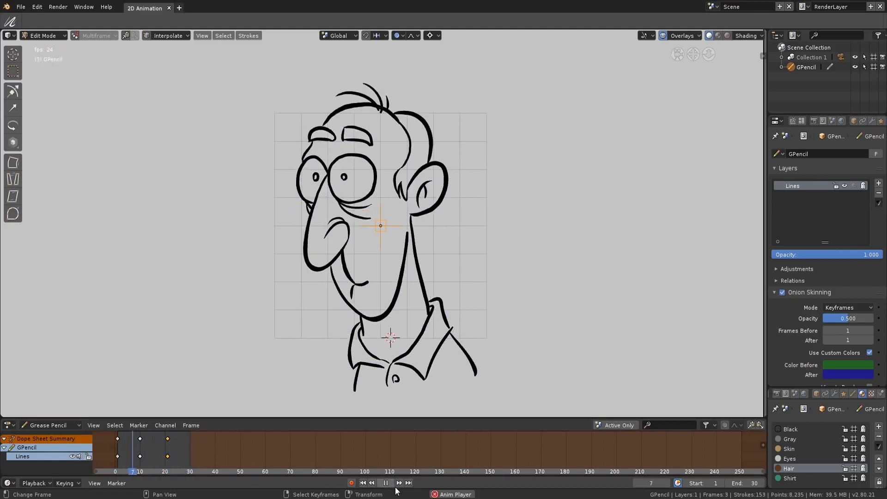
{"action": "key", "text": "Escape"}
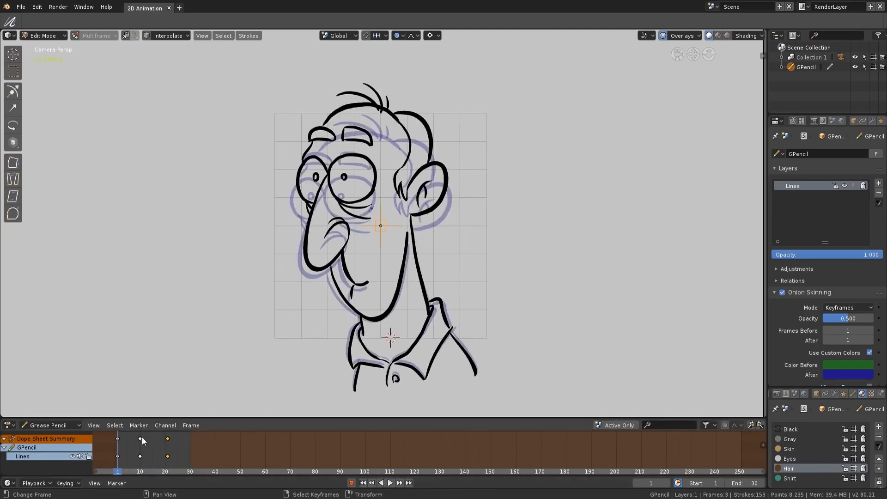
Move the squashed-pose keyframe to frame 8 and play the animation to check its timing.
{"action": "key", "text": "g"}
{"action": "left_click", "coordinate": [141, 456]}
{"action": "left_click", "coordinate": [390, 482]}
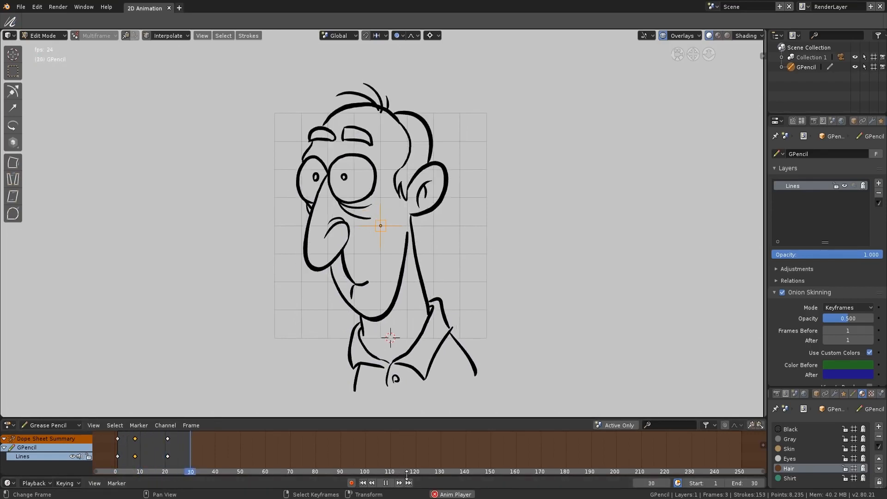
{"action": "key", "text": "Escape"}
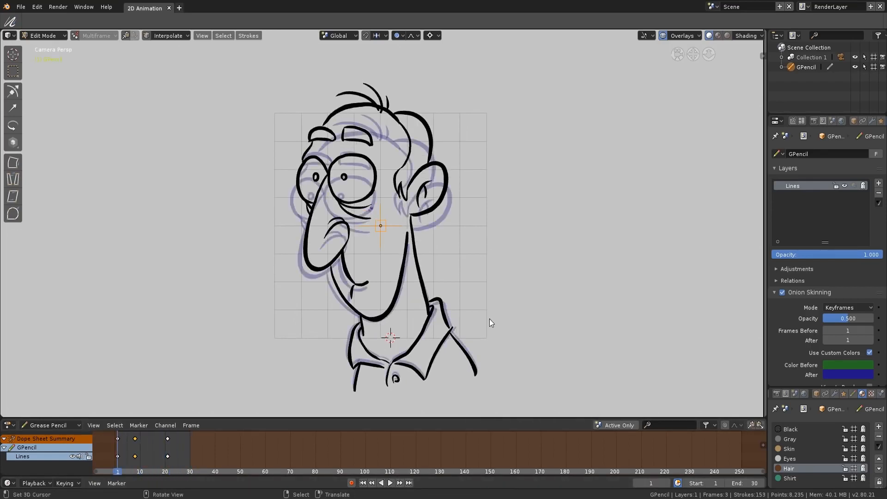
At frame 8, replace the pupils with closed eyelid lines and adjust the face lines using the Grab sculpt brush at 46 px radius.
{"action": "left_click", "coordinate": [136, 446]}
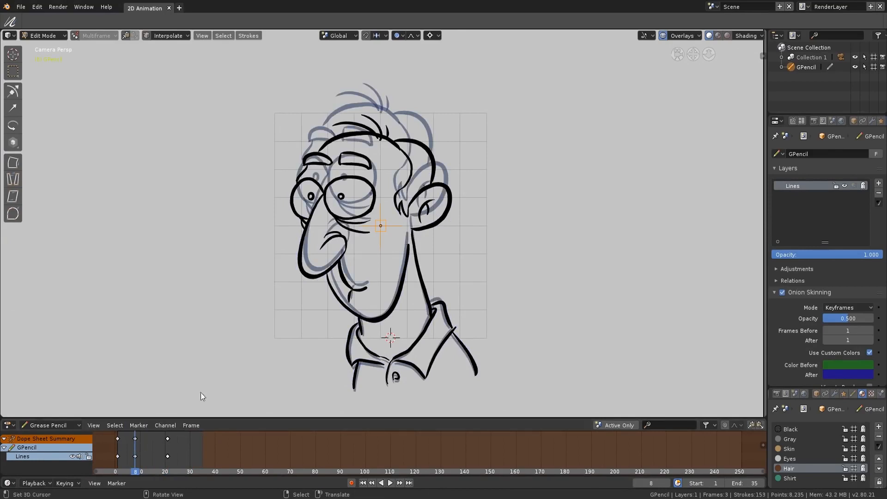
{"action": "scroll", "coordinate": [360, 219], "scroll_direction": "up", "scroll_amount": 2}
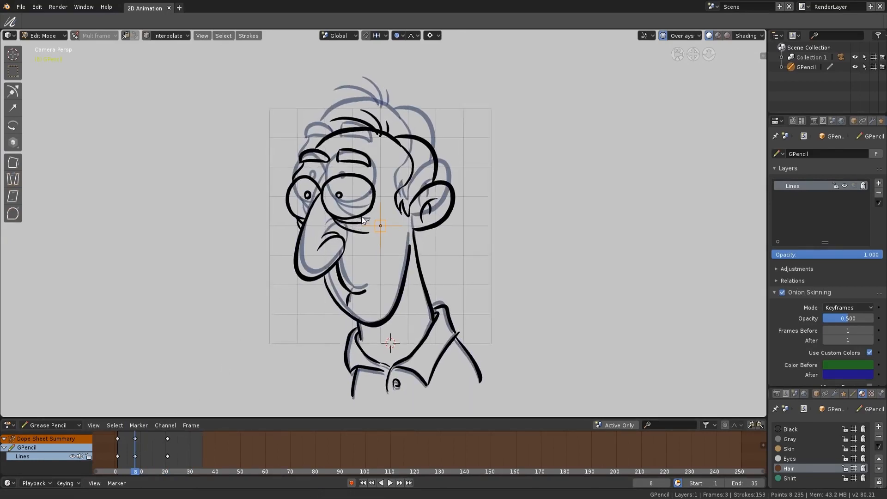
{"action": "key", "text": "Tab"}
{"action": "left_click", "coordinate": [37, 36]}
{"action": "left_click", "coordinate": [42, 66]}
{"action": "left_click_drag", "start_coordinate": [283, 197], "coordinate": [315, 203]}
{"action": "key", "text": "f"}
{"action": "left_click", "coordinate": [327, 198]}
{"action": "left_click_drag", "start_coordinate": [370, 326], "coordinate": [398, 308]}
{"action": "key", "text": "f"}
{"action": "left_click", "coordinate": [439, 226]}
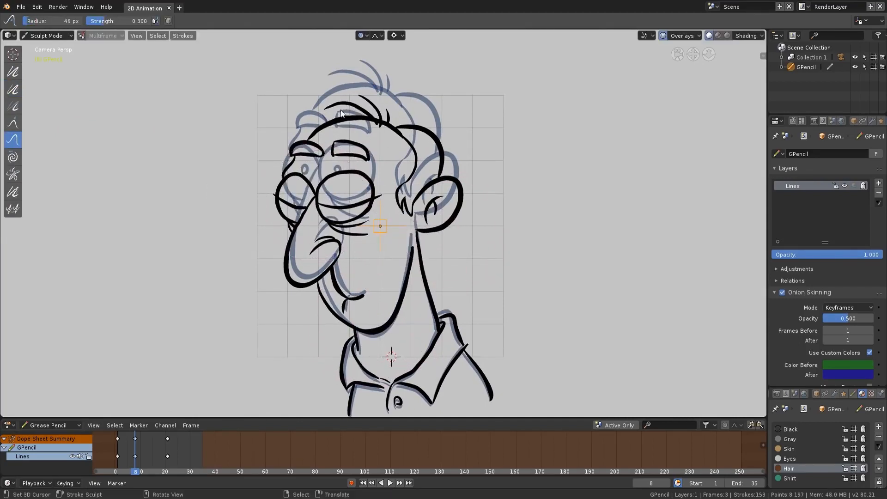
Preview the closed-eye pose, go to frame 21, erase the small mouth and draw a wide open laughing mouth in Draw mode.
{"action": "left_click_drag", "start_coordinate": [125, 441], "coordinate": [136, 440]}
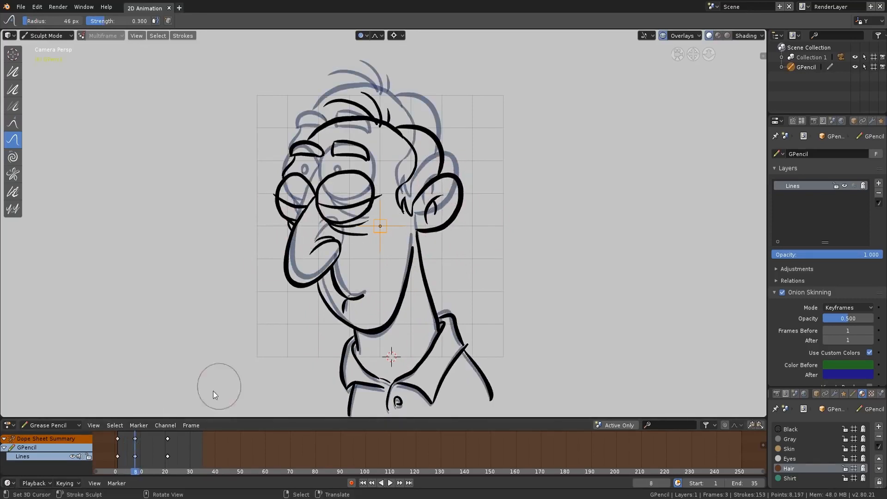
{"action": "key", "text": "space"}
{"action": "left_click_drag", "start_coordinate": [157, 445], "coordinate": [168, 444]}
{"action": "key", "text": "ctrl+Tab"}
{"action": "left_click_drag", "start_coordinate": [358, 287], "coordinate": [356, 290], "text": "ctrl"}
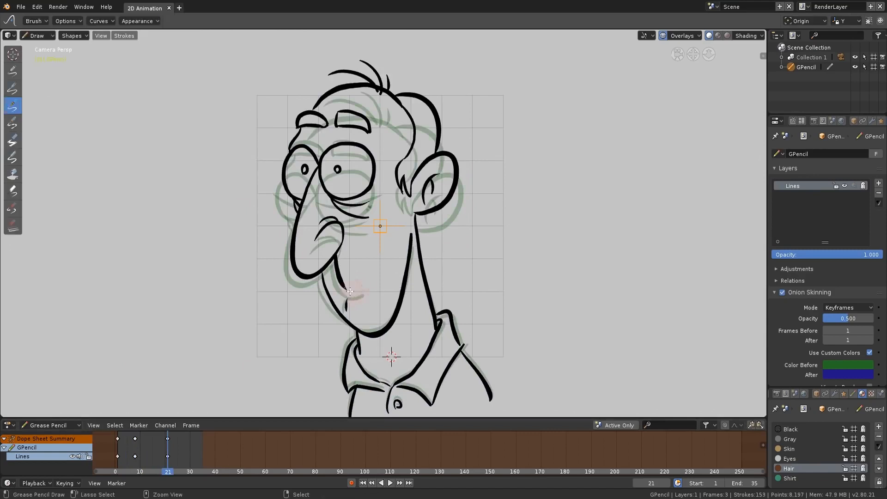
{"action": "left_click_drag", "start_coordinate": [383, 241], "coordinate": [343, 289]}
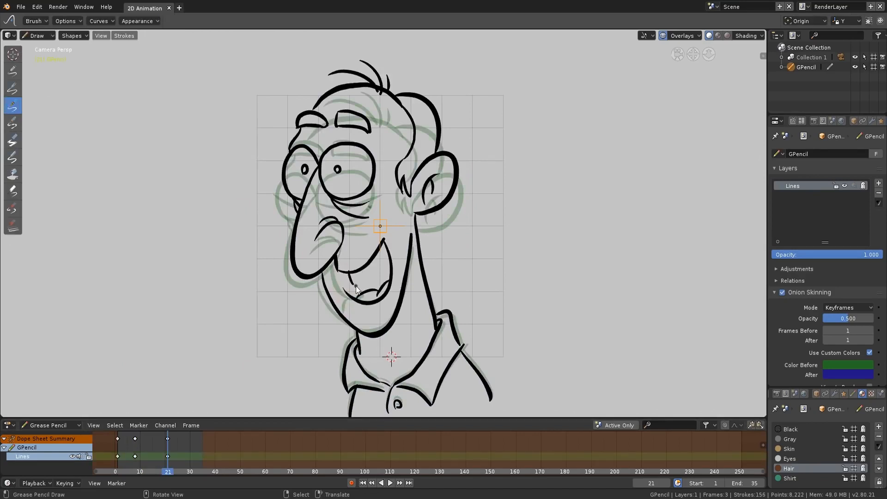
Switch to Sculpt Mode and pull the open mouth and chin lines into a longer jaw on frame 21.
{"action": "left_click", "coordinate": [38, 36]}
{"action": "left_click", "coordinate": [42, 70]}
{"action": "left_click_drag", "start_coordinate": [362, 297], "coordinate": [371, 306]}
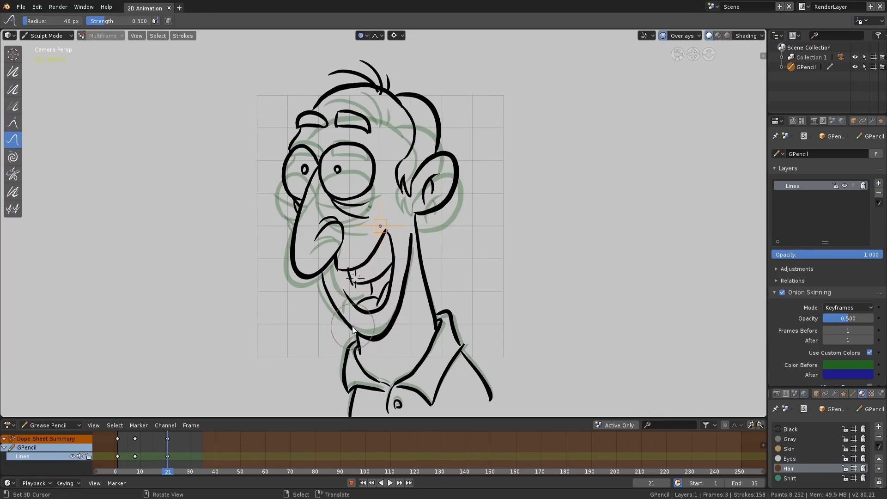
{"action": "mouse_move", "coordinate": [403, 306]}
{"action": "left_mouse_down"}
{"action": "mouse_move", "coordinate": [413, 298]}
{"action": "mouse_move", "coordinate": [396, 296]}
{"action": "left_mouse_up"}
Adjust the Grab brush size and push the eye, eyebrow and hair outlines on frame 21 into a wide-eyed look.
{"action": "key", "text": "f"}
{"action": "left_click", "coordinate": [456, 176]}
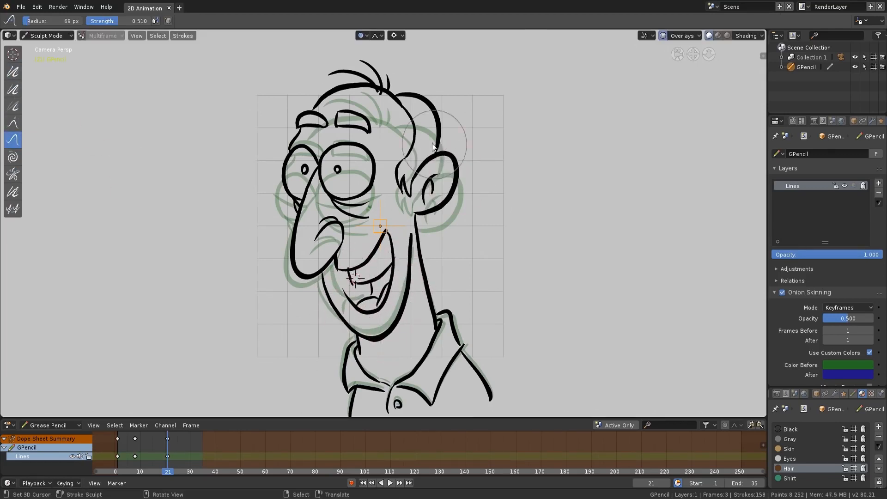
{"action": "left_click_drag", "start_coordinate": [363, 133], "coordinate": [321, 122]}
{"action": "mouse_move", "coordinate": [360, 143]}
{"action": "left_mouse_down"}
{"action": "mouse_move", "coordinate": [366, 185]}
{"action": "mouse_move", "coordinate": [351, 196]}
{"action": "left_mouse_up"}
{"action": "left_click_drag", "start_coordinate": [297, 157], "coordinate": [316, 157]}
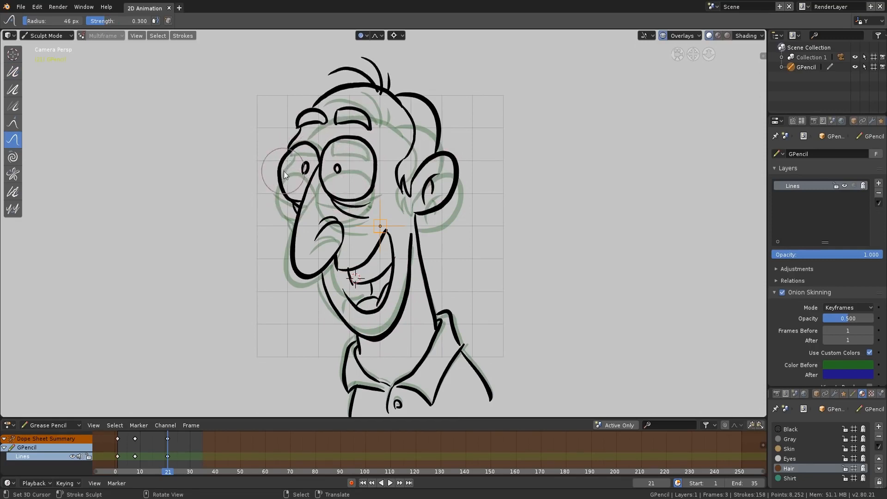
Play the animation, bend the frame 8 mouth upward and extend it toward the cheek in Draw mode, and replay the result.
{"action": "key", "text": "space"}
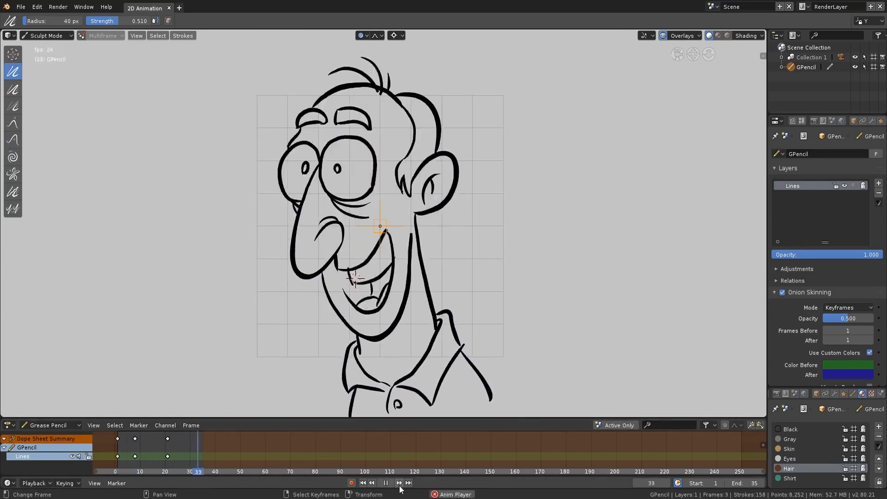
{"action": "key", "text": "Escape"}
{"action": "left_click_drag", "start_coordinate": [349, 293], "coordinate": [350, 296]}
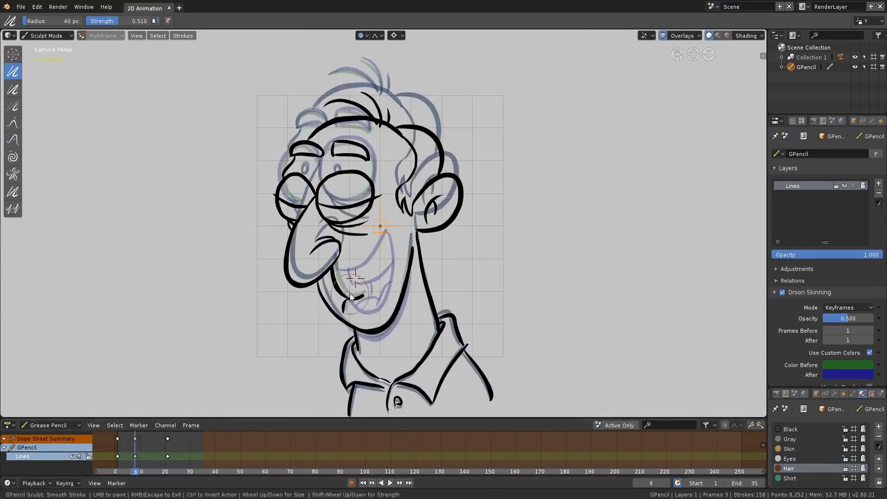
{"action": "left_click", "coordinate": [48, 36]}
{"action": "left_click", "coordinate": [42, 78]}
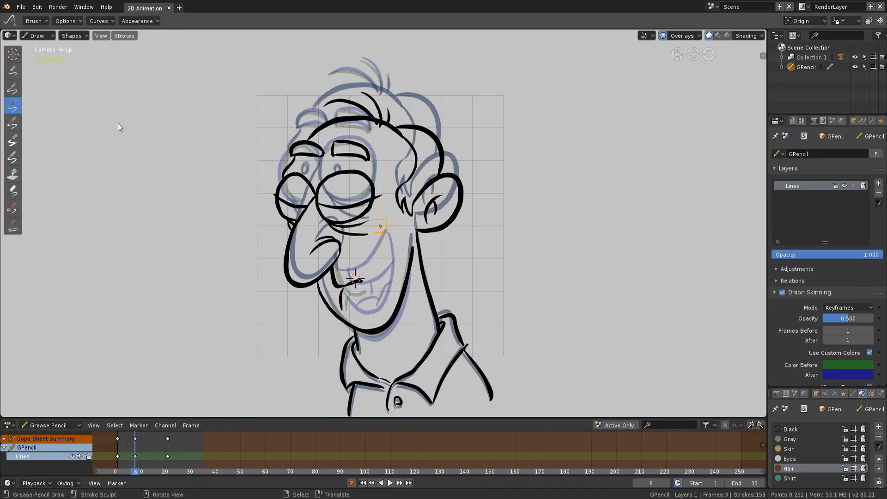
{"action": "key", "text": "space"}
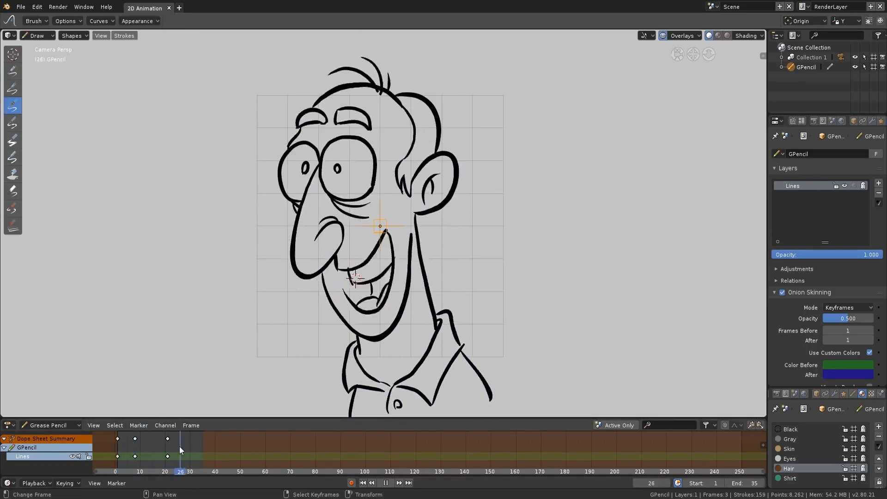
{"action": "key", "text": "Escape"}
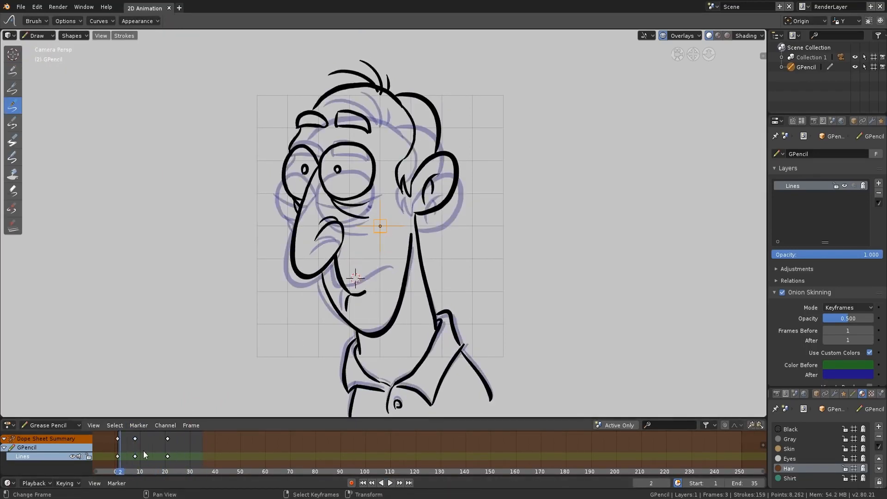
Go to frame 8, enter Edit Mode and select the head strokes above the collar.
{"action": "left_click_drag", "start_coordinate": [122, 444], "coordinate": [118, 444]}
{"action": "left_click", "coordinate": [44, 36]}
{"action": "left_click", "coordinate": [42, 59]}
{"action": "key", "text": "b"}
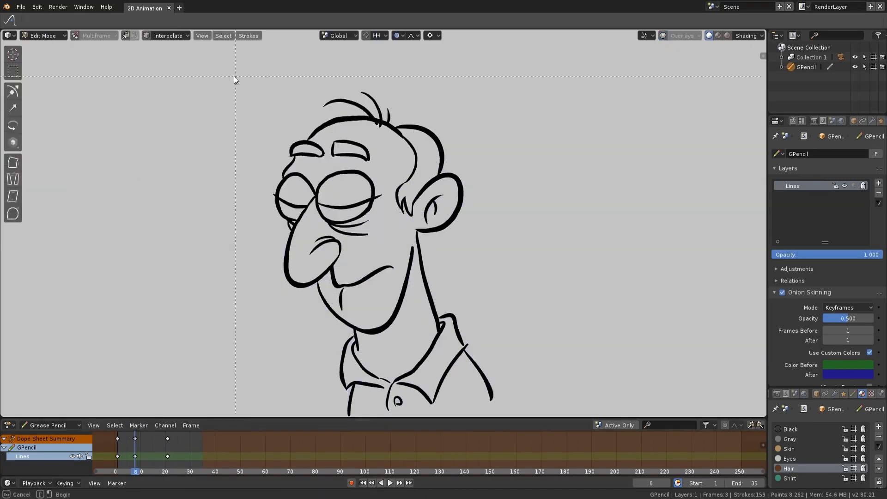
{"action": "left_click_drag", "start_coordinate": [235, 78], "coordinate": [466, 298]}
{"action": "key", "text": "c"}
Scale the selected head strokes on frame 8 with proportional editing, including along the Z axis.
{"action": "key", "text": "s"}
{"action": "left_click", "coordinate": [481, 283]}
{"action": "key", "text": "s"}
{"action": "key", "text": "z"}
{"action": "left_click", "coordinate": [477, 285]}
{"action": "key", "text": "s"}
{"action": "left_click", "coordinate": [484, 278]}
Select the head strokes on the frame 21 drawing, scale them along the Z axis with proportional editing, and play the result.
{"action": "key", "text": "alt+a"}
{"action": "key", "text": "Up"}
{"action": "left_click_drag", "start_coordinate": [496, 287], "coordinate": [496, 294]}
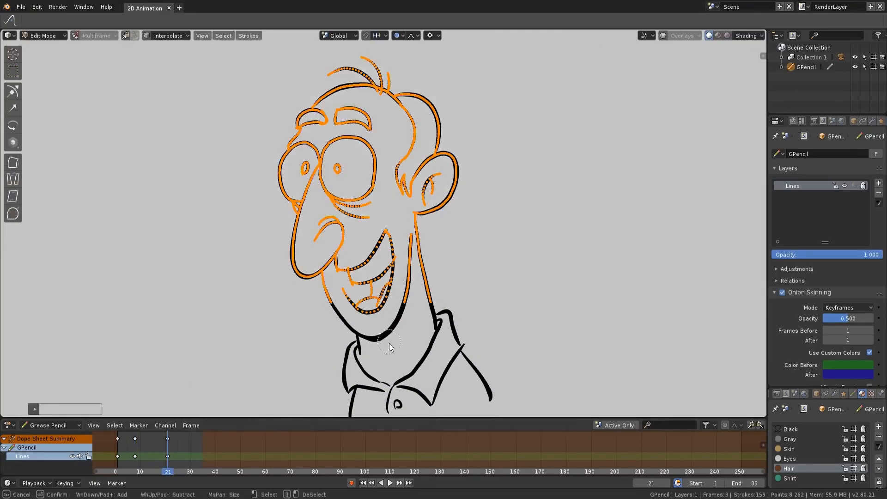
{"action": "key", "text": "s"}
{"action": "key", "text": "z"}
{"action": "left_click", "coordinate": [470, 260]}
{"action": "key", "text": "alt+a"}
{"action": "key", "text": "space"}
Turn on the viewport overlays, copy the frame 8 keyframe to frame 5, and raise its head strokes above the collar.
{"action": "mouse_move", "coordinate": [134, 448]}
{"action": "left_mouse_down"}
{"action": "mouse_move", "coordinate": [167, 448]}
{"action": "mouse_move", "coordinate": [118, 443]}
{"action": "left_mouse_up"}
{"action": "left_click", "coordinate": [128, 446]}
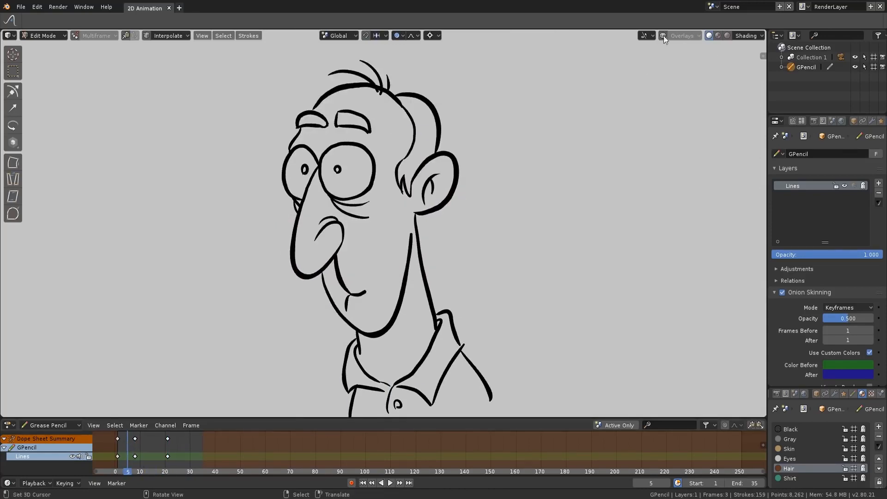
{"action": "left_click", "coordinate": [663, 36]}
{"action": "right_click", "coordinate": [135, 439]}
{"action": "key", "text": "ctrl+c"}
{"action": "key", "text": "ctrl+v"}
{"action": "left_click_drag", "start_coordinate": [491, 294], "coordinate": [491, 293]}
{"action": "key", "text": "c"}
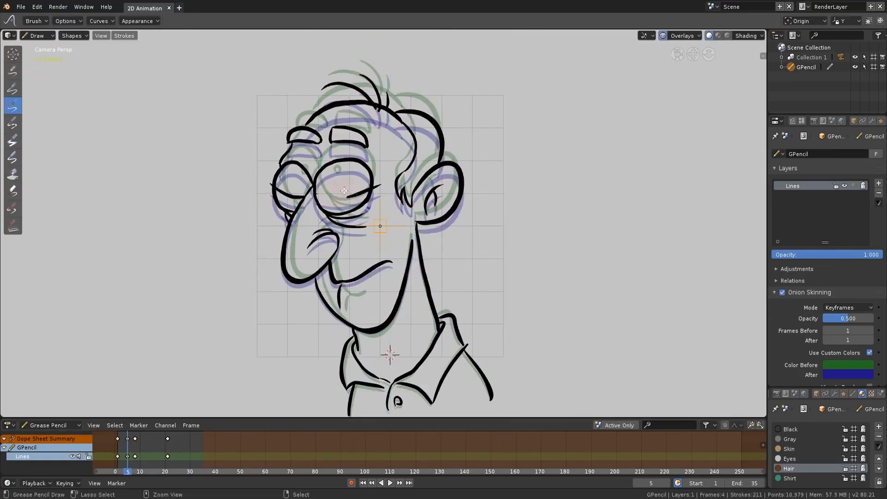
Delete the closed eyelid lines on frame 5 and draw half-closed lids with partly visible pupils in Draw mode.
{"action": "key", "text": "Tab"}
{"action": "right_click", "coordinate": [293, 197]}
{"action": "key", "text": "x"}
{"action": "left_click", "coordinate": [293, 198]}
{"action": "left_click", "coordinate": [41, 35]}
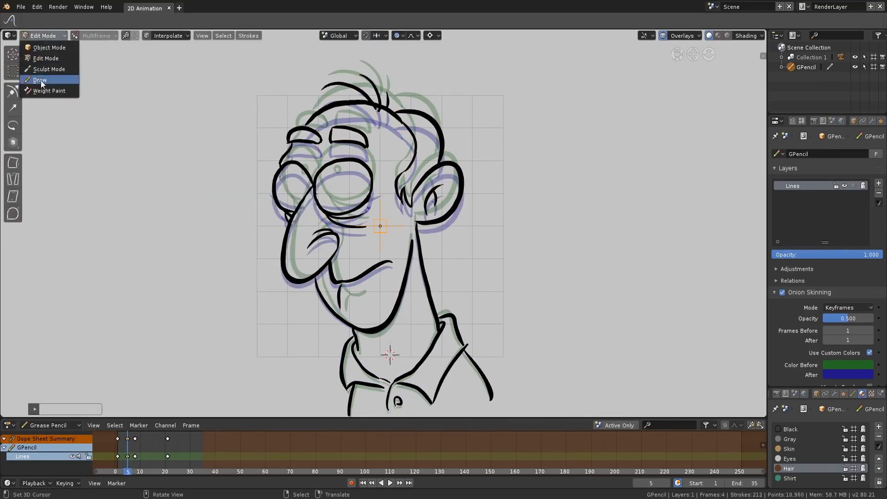
{"action": "left_click", "coordinate": [44, 79]}
{"action": "left_click_drag", "start_coordinate": [297, 188], "coordinate": [304, 188]}
Scrub between frames 5 and 8 and play the animation to check the blink.
{"action": "left_click_drag", "start_coordinate": [130, 445], "coordinate": [137, 448]}
{"action": "left_click", "coordinate": [190, 455]}
{"action": "left_click", "coordinate": [390, 483]}
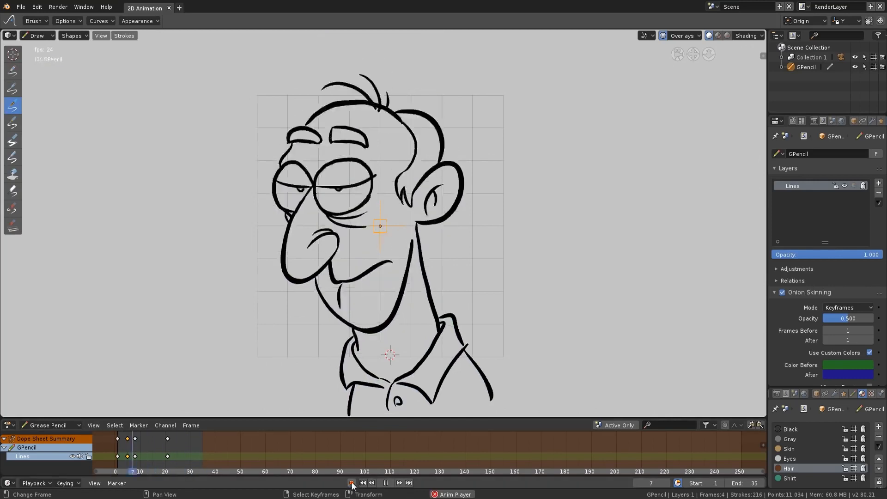
{"action": "key", "text": "space"}
Push the eye and eyebrow outlines on a new frame 3 keyframe in Sculpt Mode, and redraw the far eye's upper outline.
{"action": "left_click", "coordinate": [38, 35]}
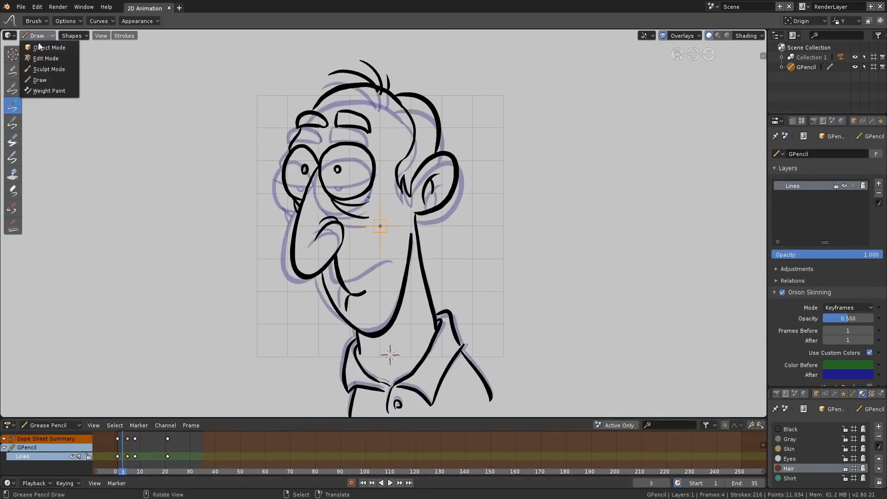
{"action": "left_click", "coordinate": [49, 68]}
{"action": "left_click_drag", "start_coordinate": [346, 122], "coordinate": [347, 117]}
{"action": "left_click", "coordinate": [47, 36]}
{"action": "left_click", "coordinate": [49, 78]}
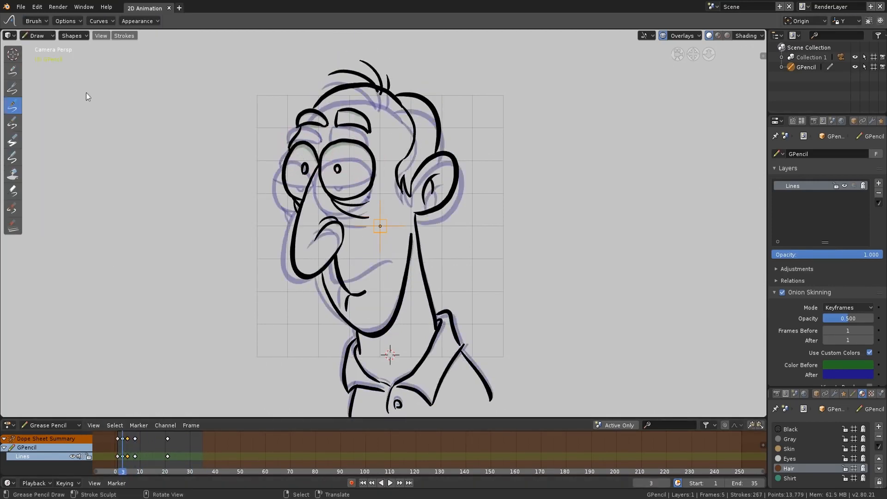
{"action": "left_click_drag", "start_coordinate": [292, 148], "coordinate": [317, 157]}
{"action": "mouse_move", "coordinate": [123, 442]}
{"action": "left_mouse_down"}
{"action": "mouse_move", "coordinate": [140, 442]}
{"action": "mouse_move", "coordinate": [123, 447]}
{"action": "left_mouse_up"}
Select the near eye's stroke on frame 3 in Edit Mode, push the chin and mouth lines in Sculpt Mode, and replay.
{"action": "left_click", "coordinate": [39, 35]}
{"action": "left_click", "coordinate": [46, 59]}
{"action": "right_click", "coordinate": [341, 150]}
{"action": "left_click", "coordinate": [39, 36]}
{"action": "left_click", "coordinate": [49, 69]}
{"action": "left_click_drag", "start_coordinate": [362, 331], "coordinate": [355, 294]}
{"action": "key", "text": "space"}
Retime the drawings by moving the keyframes at frames 5, 8 and 21 to frames 4, 7 and 14.
{"action": "scroll", "coordinate": [155, 446], "scroll_direction": "up", "scroll_amount": 6}
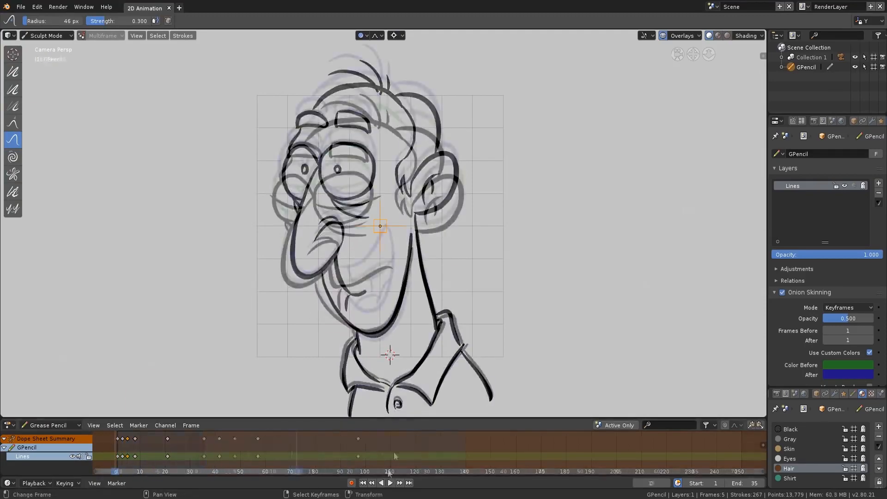
{"action": "left_click_drag", "start_coordinate": [155, 446], "coordinate": [175, 449]}
{"action": "right_click_drag", "start_coordinate": [175, 455], "coordinate": [166, 454]}
{"action": "left_click_drag", "start_coordinate": [166, 450], "coordinate": [155, 449]}
{"action": "mouse_move", "coordinate": [205, 456]}
{"action": "right_mouse_down"}
{"action": "mouse_move", "coordinate": [178, 453]}
{"action": "mouse_move", "coordinate": [196, 452]}
{"action": "right_mouse_up"}
{"action": "right_click_drag", "start_coordinate": [335, 439], "coordinate": [264, 442]}
Play the retimed animation, add an in-between drawing at frame 2 with the Push brush, and replay.
{"action": "left_click", "coordinate": [392, 482]}
{"action": "left_click", "coordinate": [392, 481]}
{"action": "left_click_drag", "start_coordinate": [146, 444], "coordinate": [140, 443]}
{"action": "key", "text": "space"}
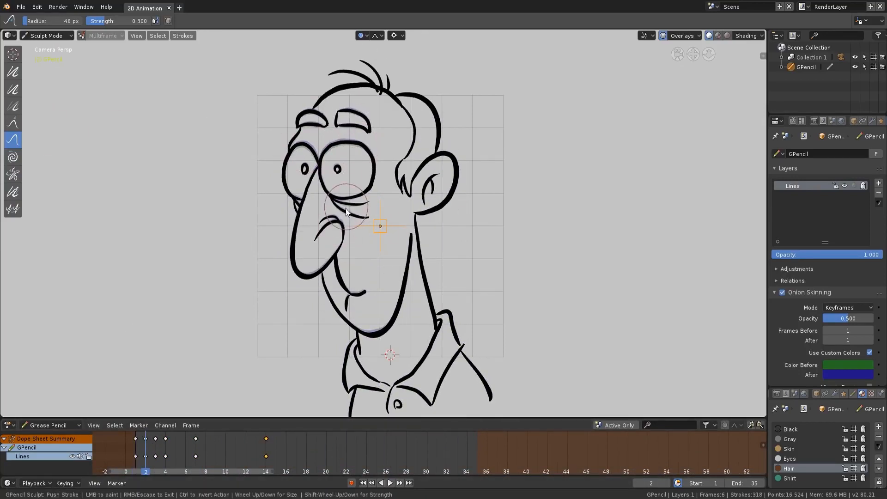
{"action": "key", "text": "space"}
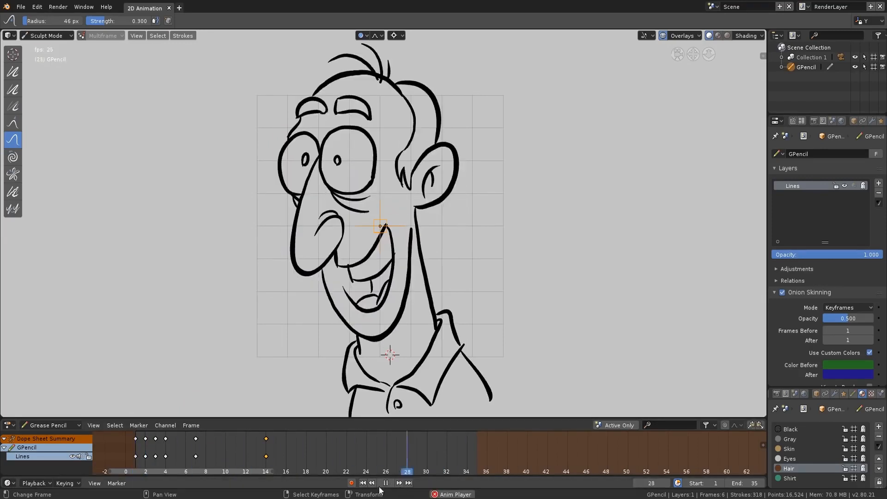
Move the frame 7 keyframe to frame 6, and scale the head strokes on frame 5 with proportional editing.
{"action": "left_click_drag", "start_coordinate": [161, 441], "coordinate": [197, 440]}
{"action": "right_click_drag", "start_coordinate": [196, 440], "coordinate": [186, 444]}
{"action": "left_click", "coordinate": [174, 448]}
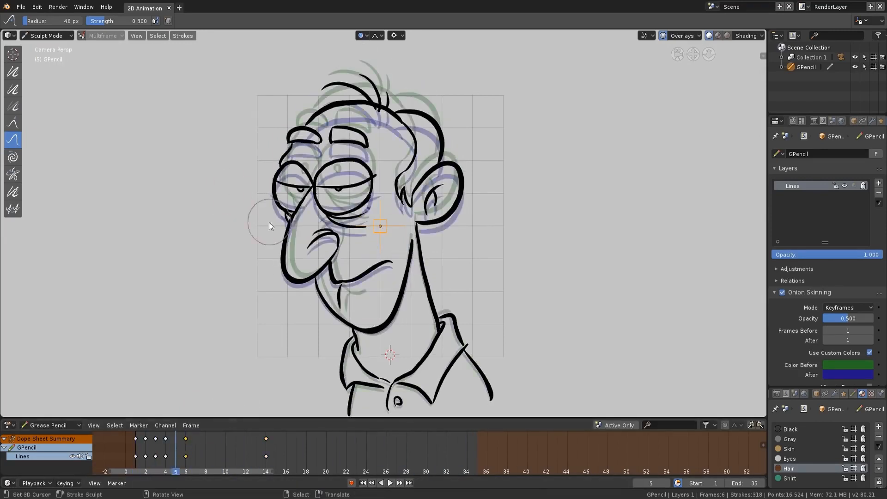
{"action": "key", "text": "Tab"}
{"action": "key", "text": "a"}
{"action": "key", "text": "s"}
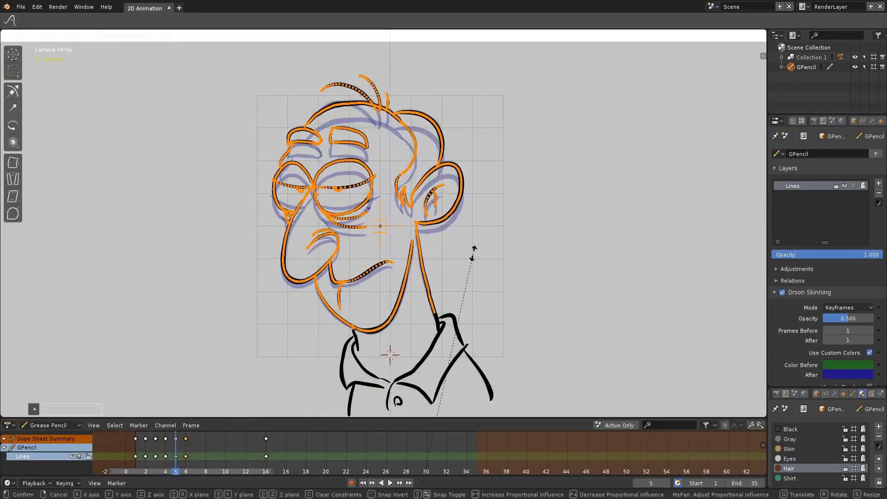
{"action": "left_click", "coordinate": [458, 261]}
{"action": "key", "text": "a"}
Remove the pupils on frame 5, lower the eyelid lines along the Z axis, and play the blink.
{"action": "left_click", "coordinate": [44, 36]}
{"action": "left_click", "coordinate": [41, 80]}
{"action": "key", "text": "Tab"}
{"action": "key", "text": "l"}
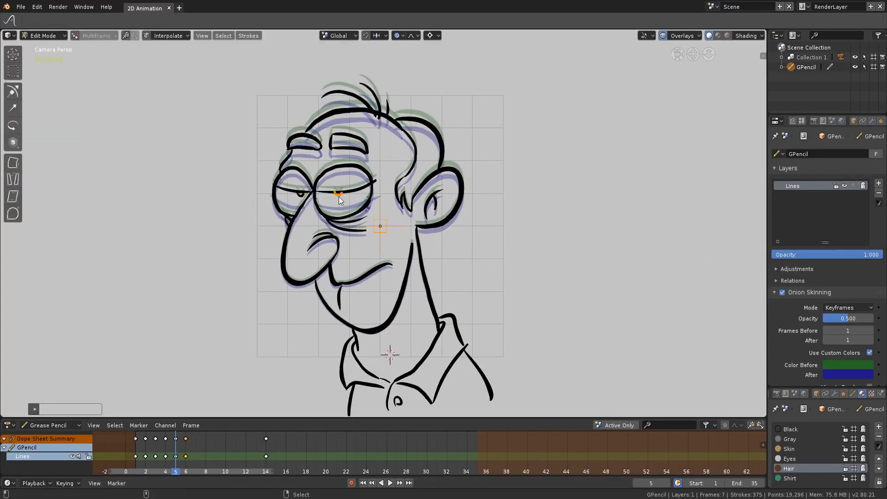
{"action": "key", "text": "l"}
{"action": "key", "text": "g"}
{"action": "key", "text": "z"}
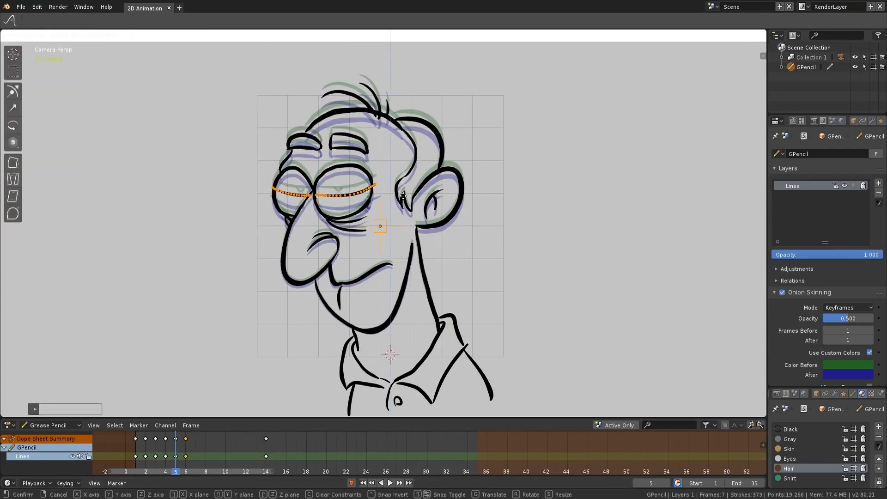
{"action": "key", "text": "Escape"}
{"action": "left_click", "coordinate": [313, 202]}
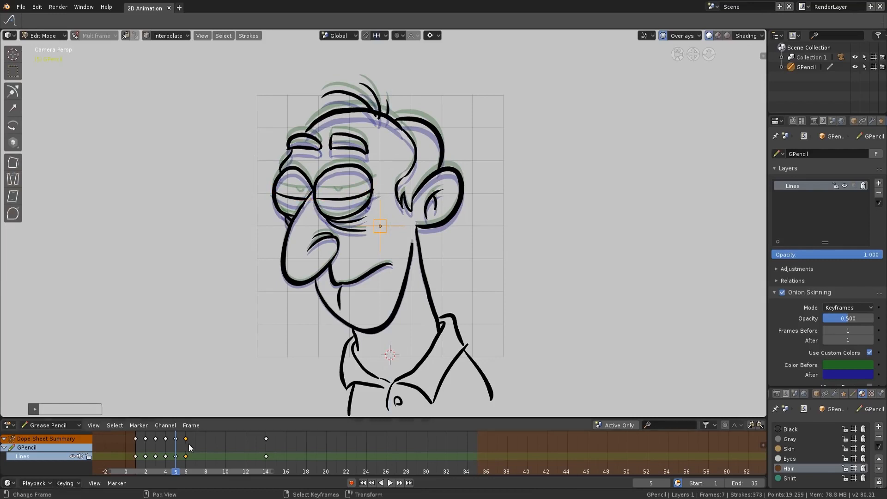
{"action": "key", "text": "space"}
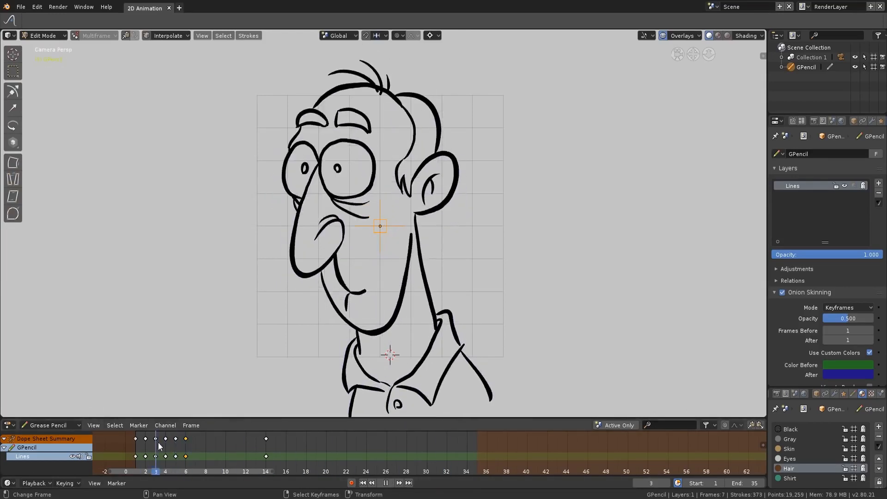
{"action": "key", "text": "space"}
Duplicate the frame 14 keyframe to frame 17 and go to that frame.
{"action": "left_click", "coordinate": [266, 455]}
{"action": "key", "text": "shift+d"}
{"action": "left_click", "coordinate": [311, 453]}
{"action": "left_click", "coordinate": [300, 453]}
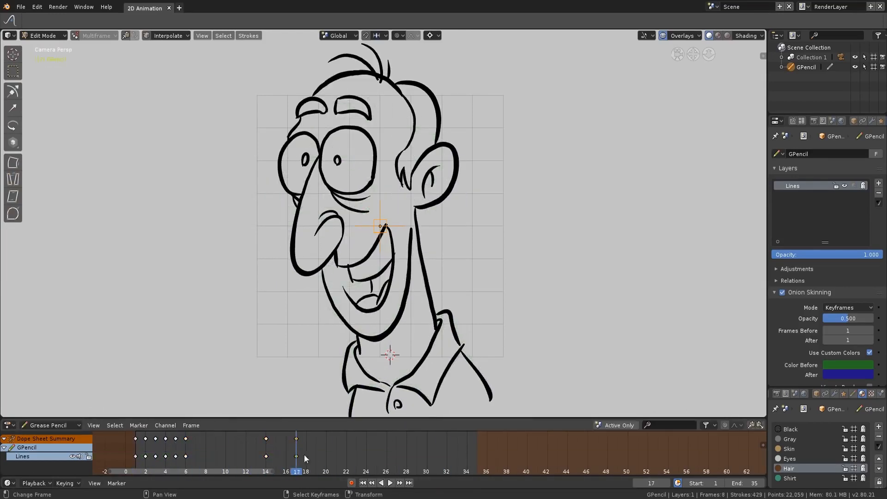
Sculpt the open mouth and jaw on frame 17 with a resized brush, and draw a curved cheek line beside the mouth.
{"action": "key", "text": "ctrl+Tab"}
{"action": "mouse_move", "coordinate": [414, 261]}
{"action": "left_mouse_down"}
{"action": "mouse_move", "coordinate": [342, 277]}
{"action": "mouse_move", "coordinate": [385, 270]}
{"action": "left_mouse_up"}
{"action": "key", "text": "f"}
{"action": "left_click", "coordinate": [360, 272]}
{"action": "left_click", "coordinate": [46, 36]}
{"action": "left_click", "coordinate": [39, 81]}
{"action": "left_click_drag", "start_coordinate": [396, 210], "coordinate": [399, 268]}
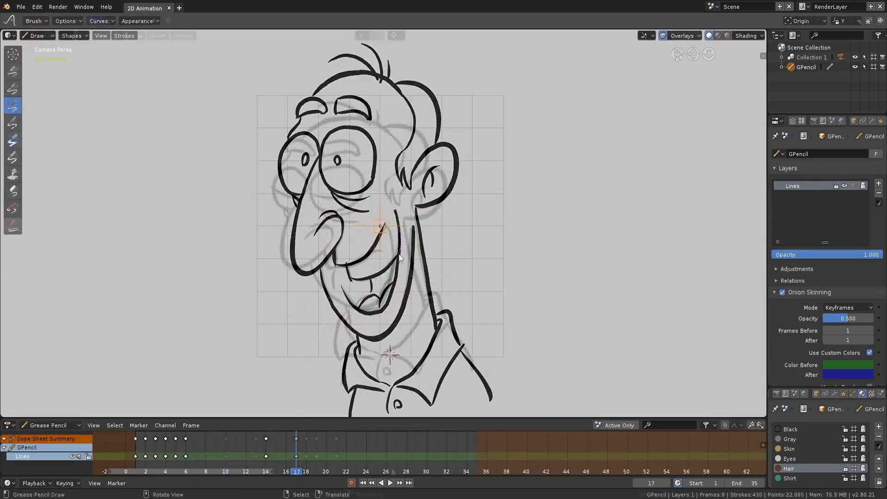
{"action": "key", "text": "Escape"}
Switch to Object Mode, frame the whole character, set the animation editor to Dope Sheet mode, and go to frame 1.
{"action": "left_click", "coordinate": [50, 35]}
{"action": "left_click", "coordinate": [50, 47]}
{"action": "middle_click_drag", "start_coordinate": [152, 138], "coordinate": [143, 206], "text": "ctrl"}
{"action": "middle_click_drag", "start_coordinate": [143, 205], "coordinate": [137, 217], "text": "shift"}
{"action": "left_click", "coordinate": [54, 425]}
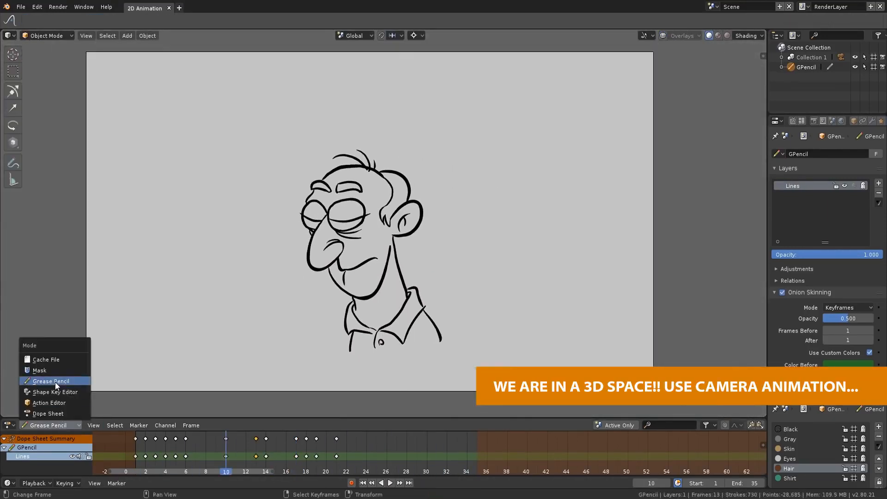
{"action": "left_click", "coordinate": [55, 414]}
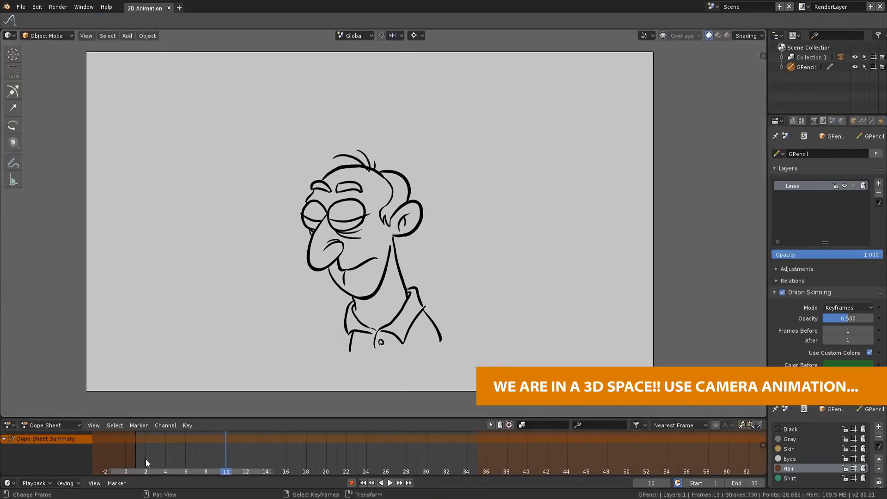
{"action": "left_click", "coordinate": [136, 462]}
Select the camera, show the overlays and its transform values, and move the camera closer to the character.
{"action": "right_click", "coordinate": [653, 295]}
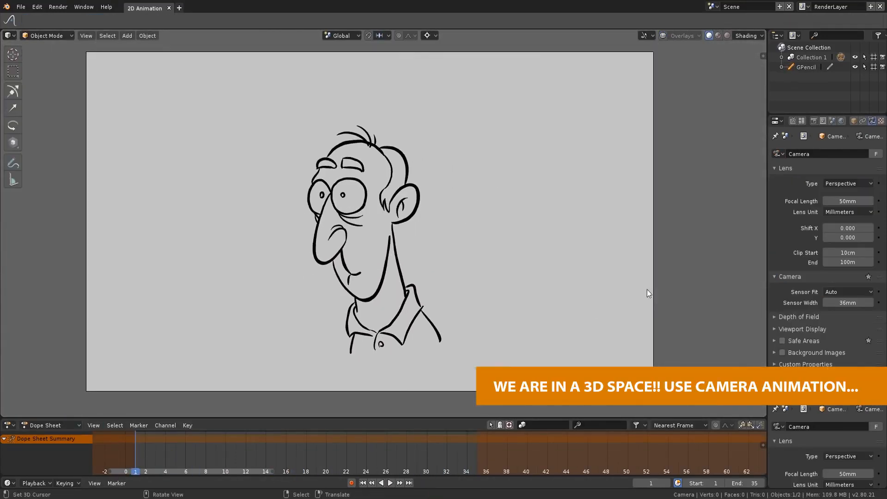
{"action": "left_click", "coordinate": [663, 36]}
{"action": "key", "text": "n"}
{"action": "middle_click_drag", "start_coordinate": [473, 245], "coordinate": [486, 201], "text": "ctrl"}
{"action": "middle_click_drag", "start_coordinate": [502, 192], "coordinate": [513, 166], "text": "shift"}
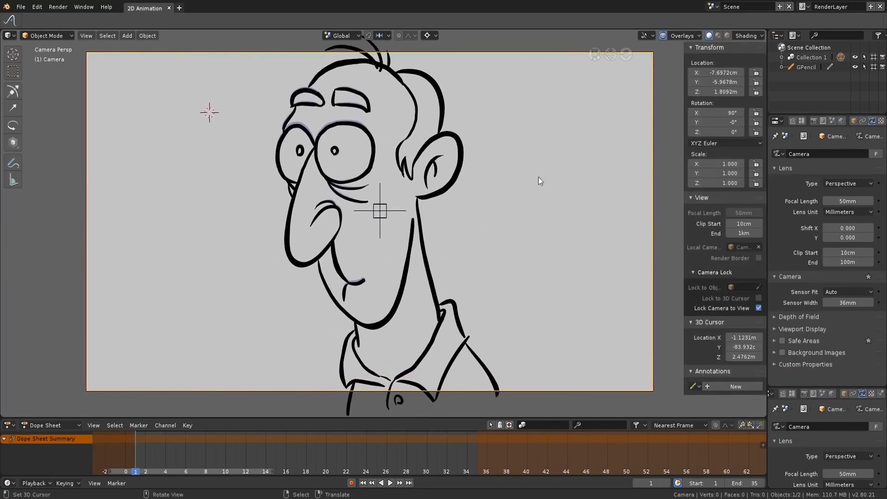
Rotate the camera to -4° on Y, move it in closer, and insert a location and rotation keyframe at frame 1.
{"action": "key", "text": "r"}
{"action": "left_click", "coordinate": [558, 147]}
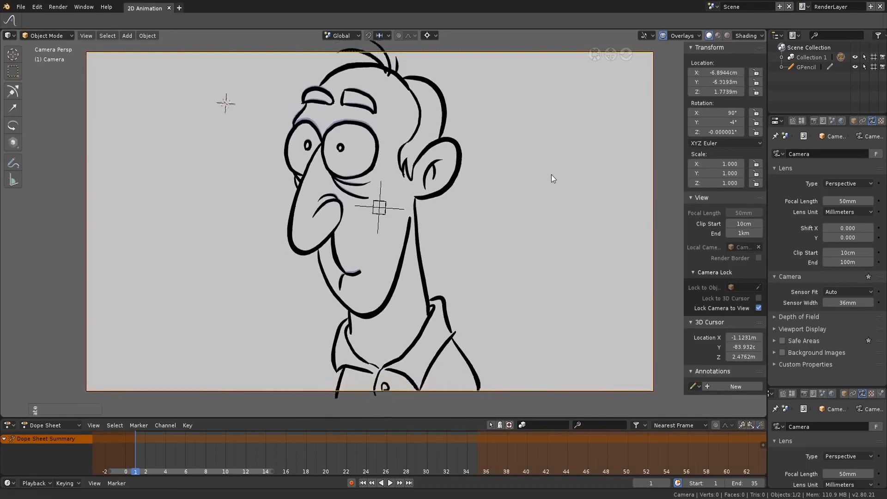
{"action": "middle_click_drag", "start_coordinate": [551, 174], "coordinate": [558, 162], "text": "ctrl"}
{"action": "key", "text": "i"}
{"action": "left_click", "coordinate": [483, 237]}
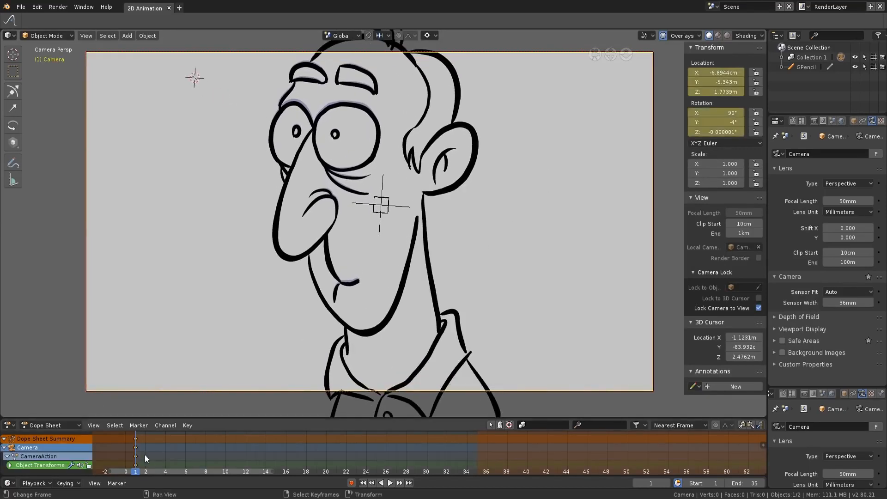
At frame 26, pull the camera back, rotate it to -8.34° on Y, and insert a location and rotation keyframe.
{"action": "key", "text": "space"}
{"action": "left_click_drag", "start_coordinate": [400, 450], "coordinate": [389, 446]}
{"action": "middle_click_drag", "start_coordinate": [464, 229], "coordinate": [470, 256], "text": "ctrl"}
{"action": "key", "text": "r"}
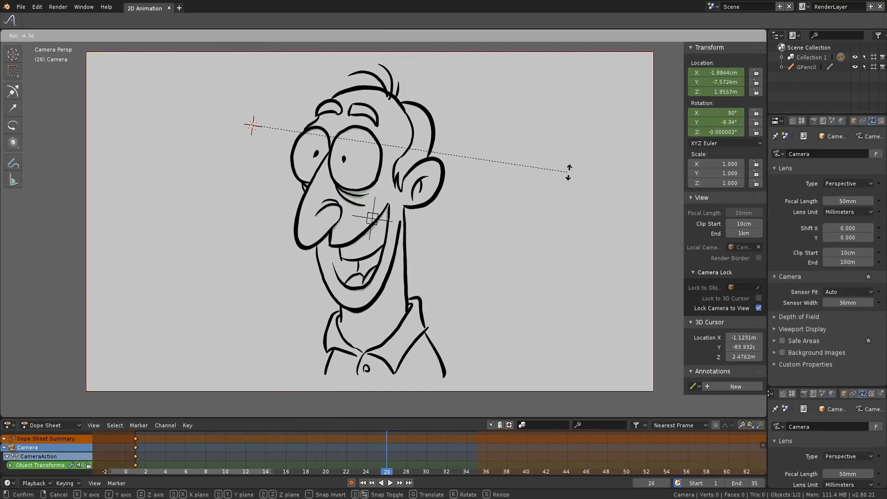
{"action": "left_click", "coordinate": [571, 176]}
{"action": "middle_click_drag", "start_coordinate": [555, 187], "coordinate": [560, 179], "text": "ctrl"}
{"action": "key", "text": "i"}
{"action": "left_click", "coordinate": [542, 190]}
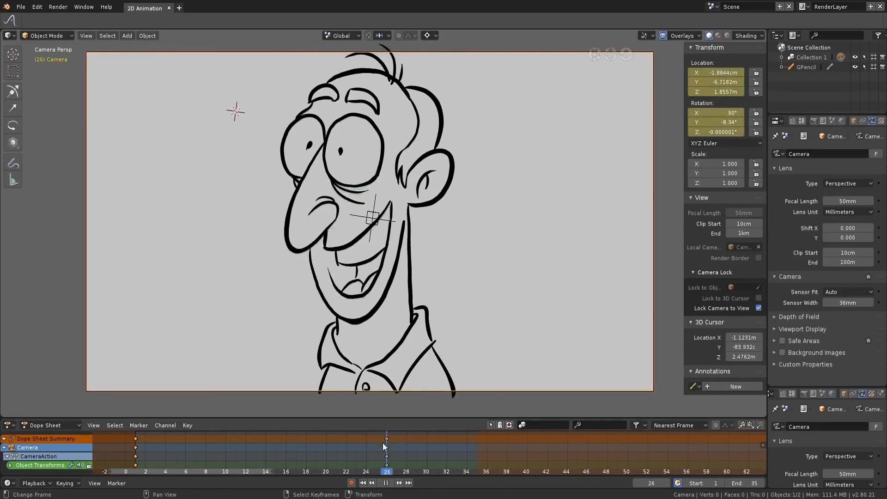
Return to frame 1, hide the sidebar, and play the camera move with the overlays off.
{"action": "key", "text": "shift+Left"}
{"action": "key", "text": "n"}
{"action": "key", "text": "space"}
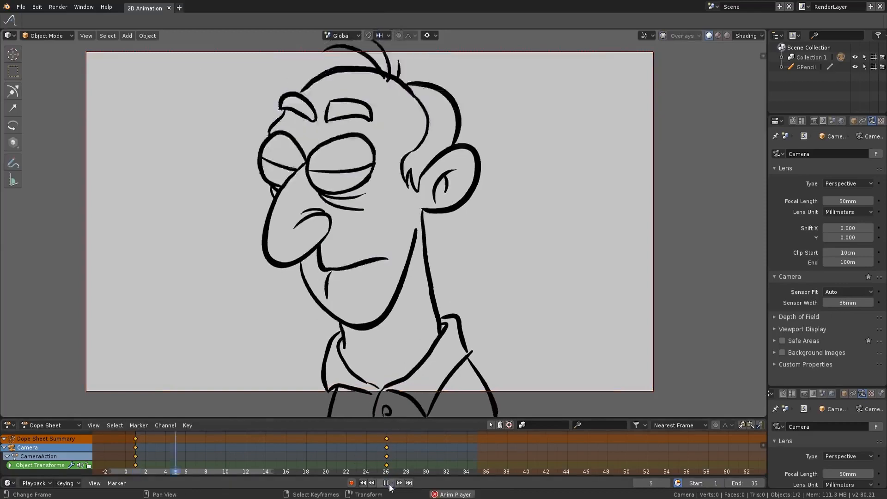
{"action": "key", "text": "shift+alt+z"}
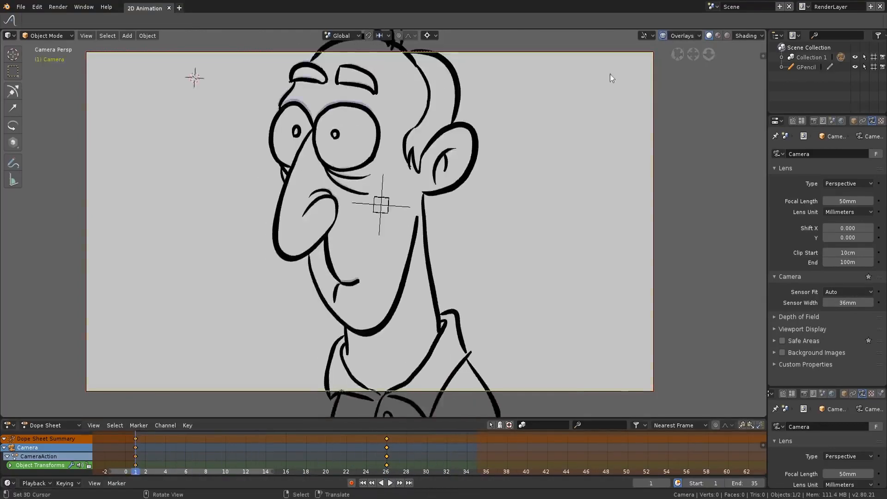
{"action": "key", "text": "space"}
Turn off Lock Camera to View, orbit out into 3D space, and play the camera animation from frame 1.
{"action": "key", "text": "n"}
{"action": "left_click", "coordinate": [758, 308]}
{"action": "middle_click_drag", "start_coordinate": [647, 203], "coordinate": [450, 240]}
{"action": "key", "text": "shift+Left"}
{"action": "key", "text": "space"}
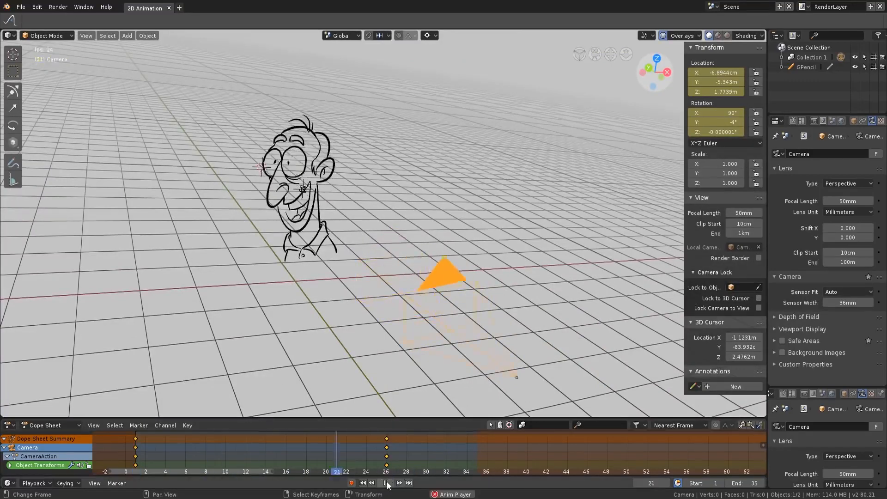
Return to the camera view, hide the overlays and sidebar, and watch the finished animation.
{"action": "key", "text": "KP_0"}
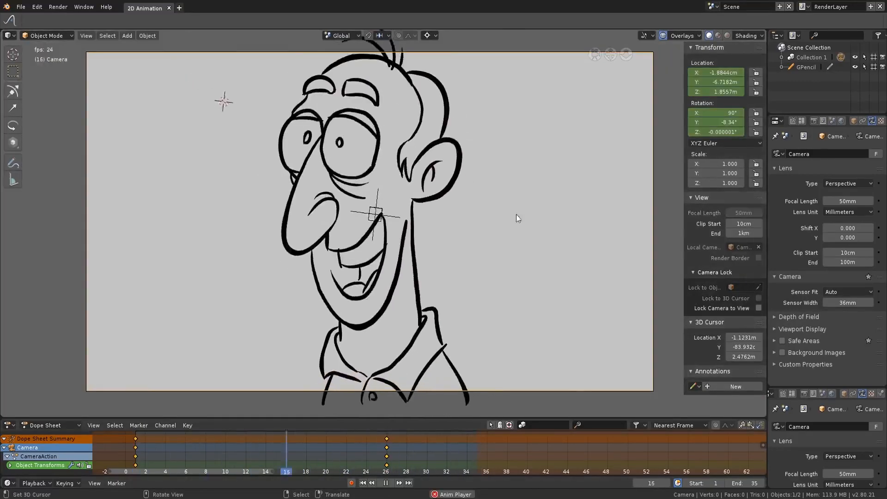
{"action": "left_click", "coordinate": [663, 36]}
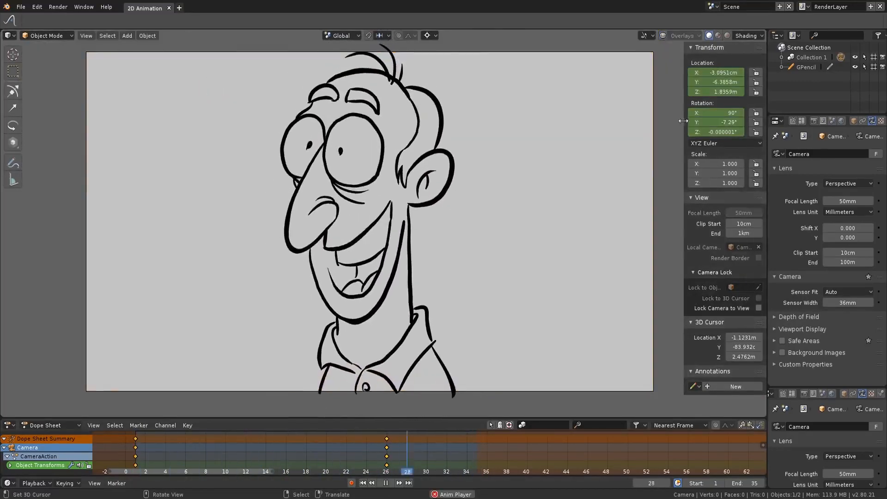
{"action": "key", "text": "n"}
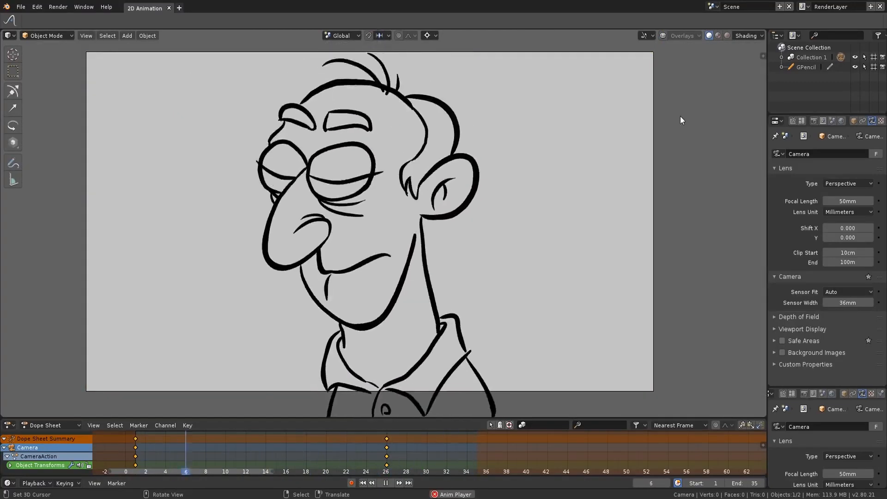